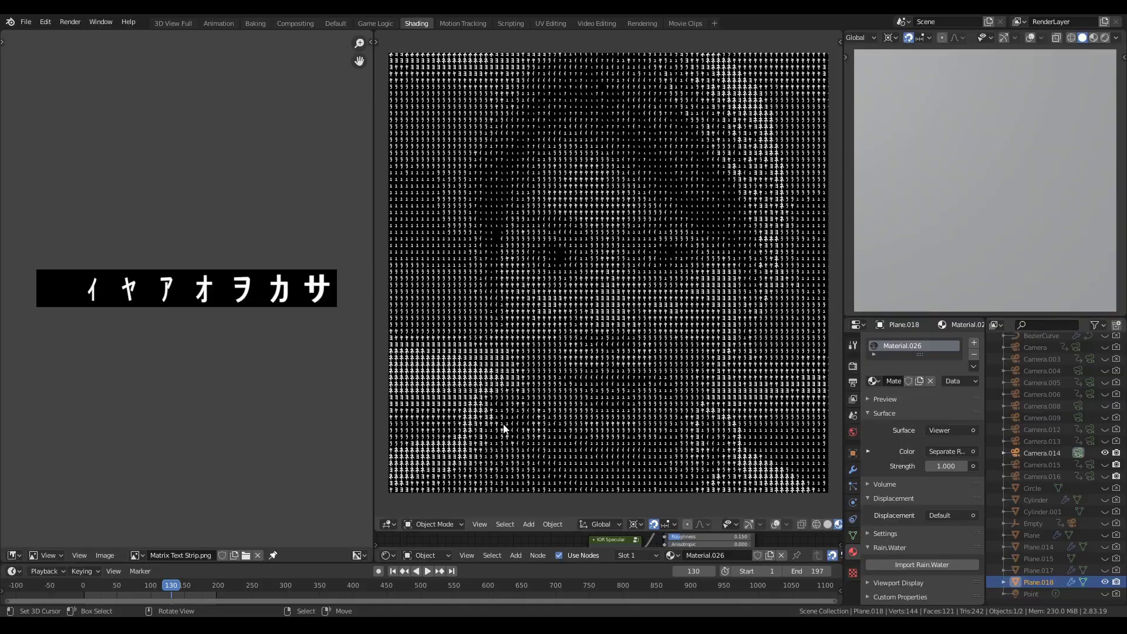
# Step: Add a UV Map node and a UV Grid node to the new material's node tree
pyautogui.scroll(5, 521, 421)
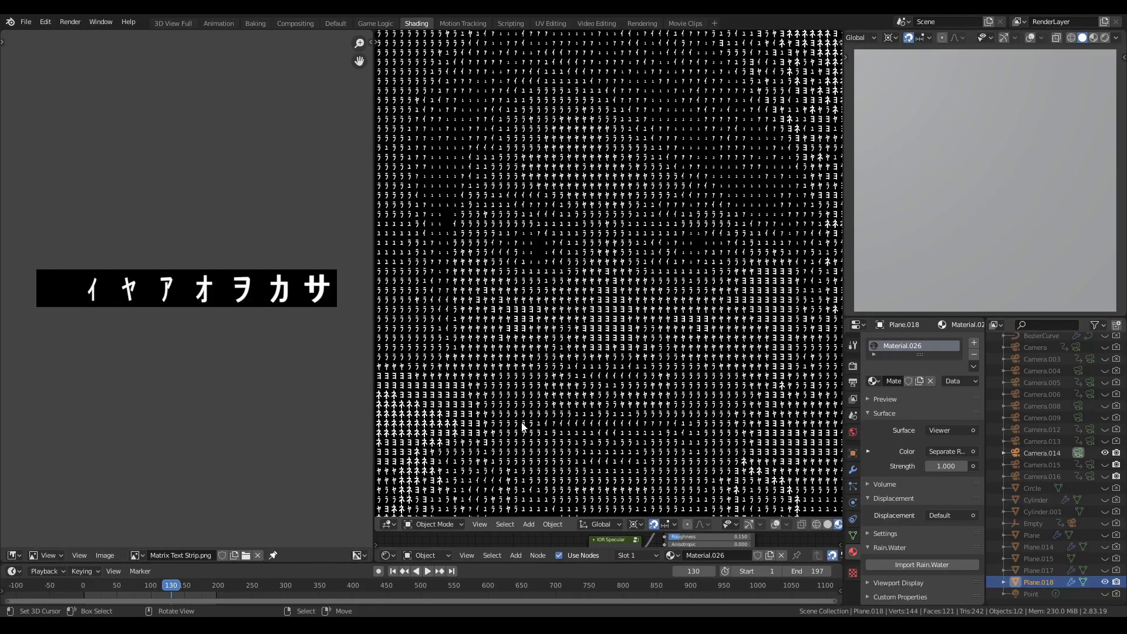
pyautogui.scroll(-5, 539, 325)
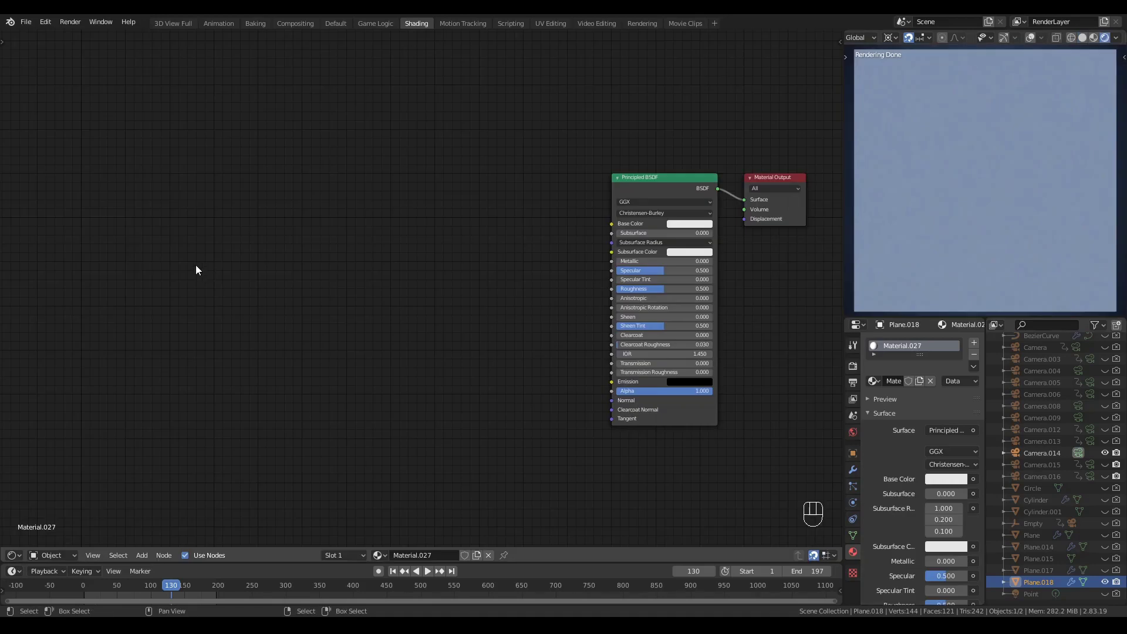
pyautogui.hotkey('shift', 'a')
pyautogui.moveTo(193, 268)
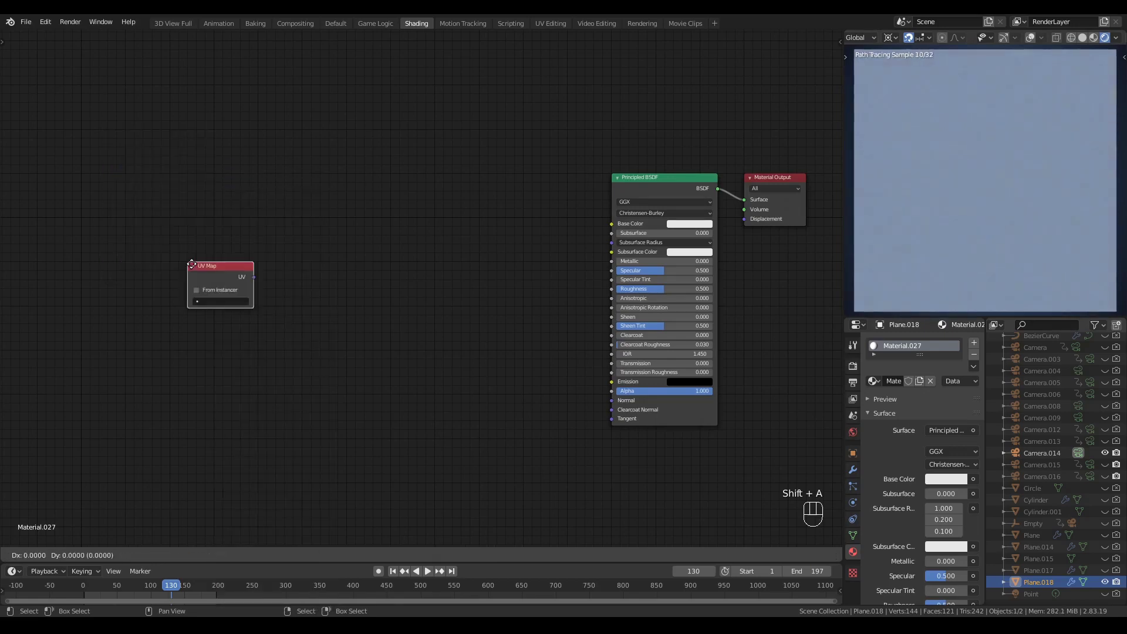
pyautogui.click(89, 174)
pyautogui.hotkey('shift', 'a')
pyautogui.click(237, 243)
pyautogui.write('grid')
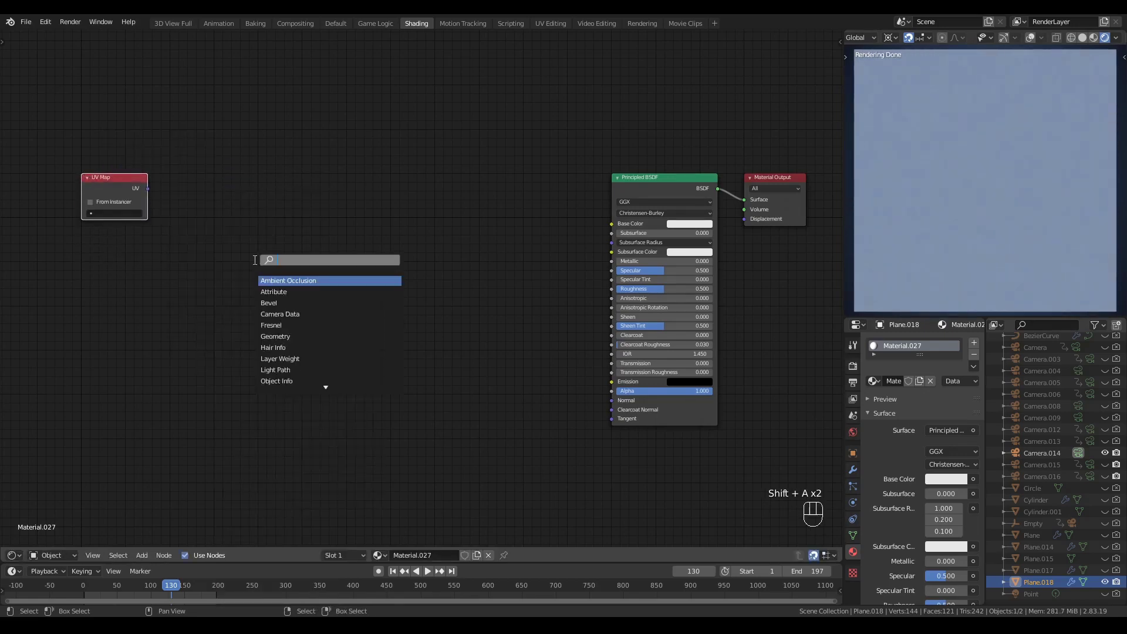
pyautogui.press('Return')
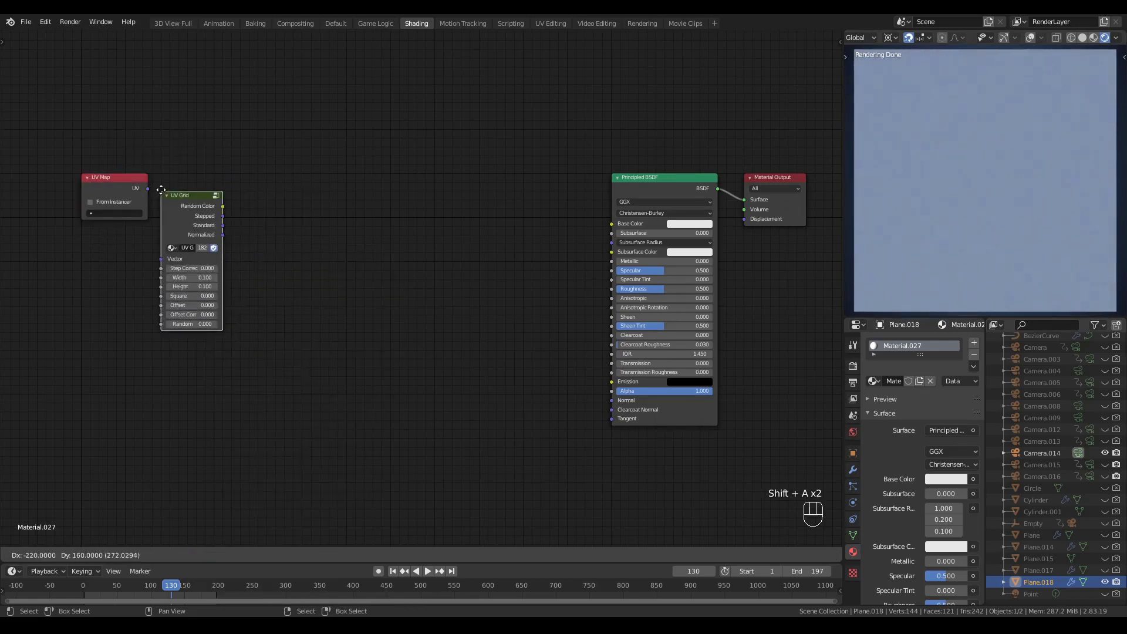
pyautogui.click(166, 171)
# Step: Add an Image Texture node loaded with Matrix Text Strip.png and preview its colour output
pyautogui.hotkey('shift', 't')
pyautogui.press('a')
pyautogui.hotkey('shift', 'a')
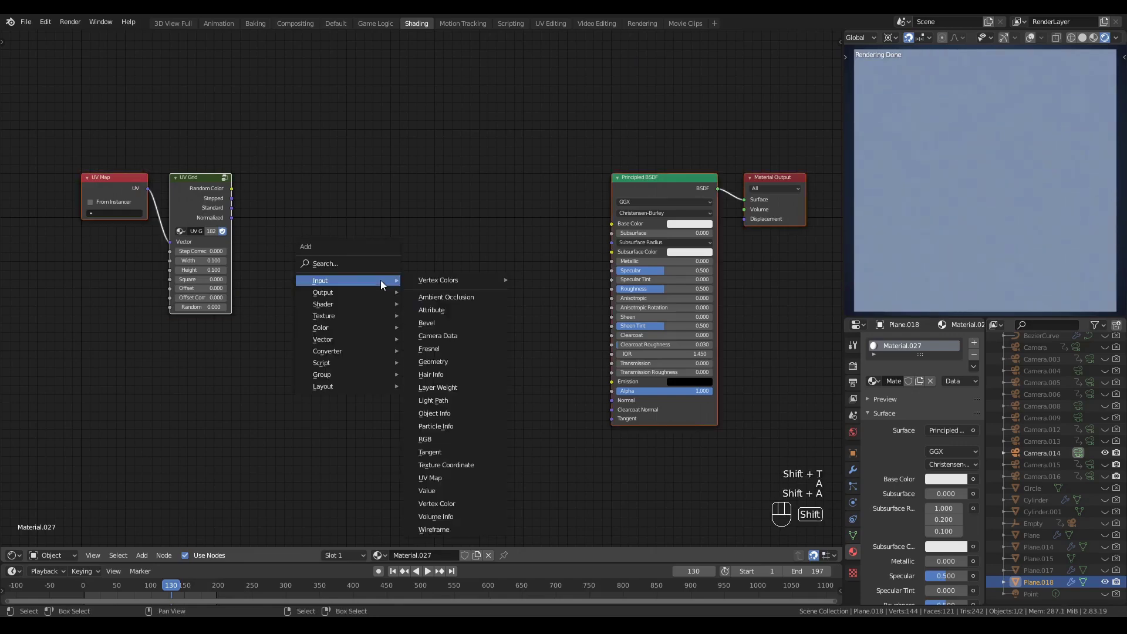
pyautogui.press('t')
pyautogui.press('a')
pyautogui.click(389, 224)
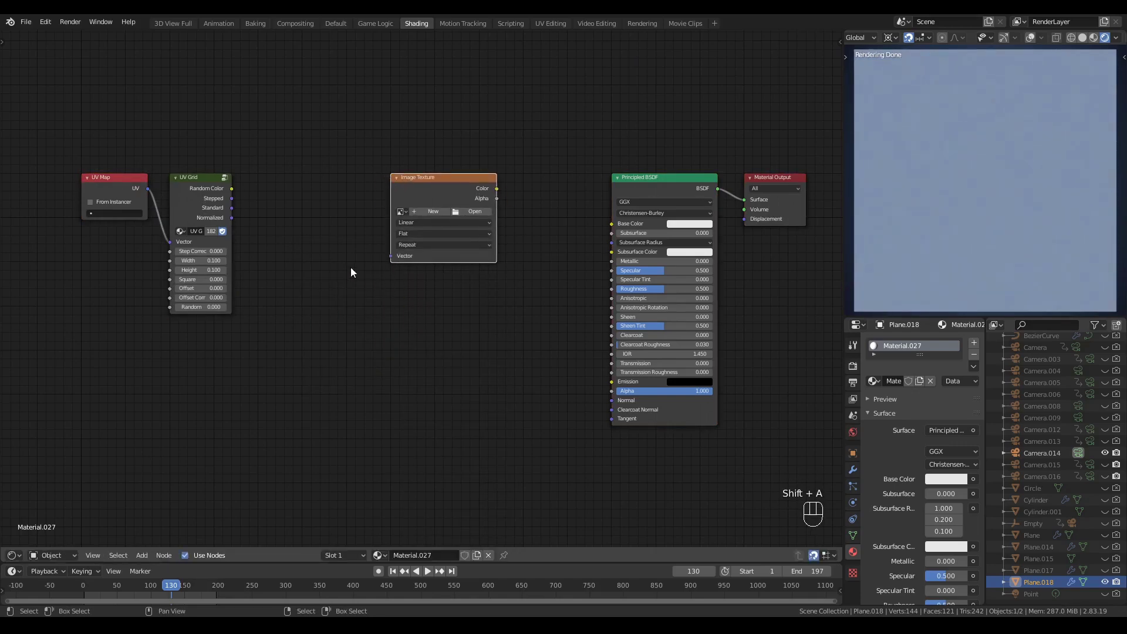
pyautogui.click(401, 211)
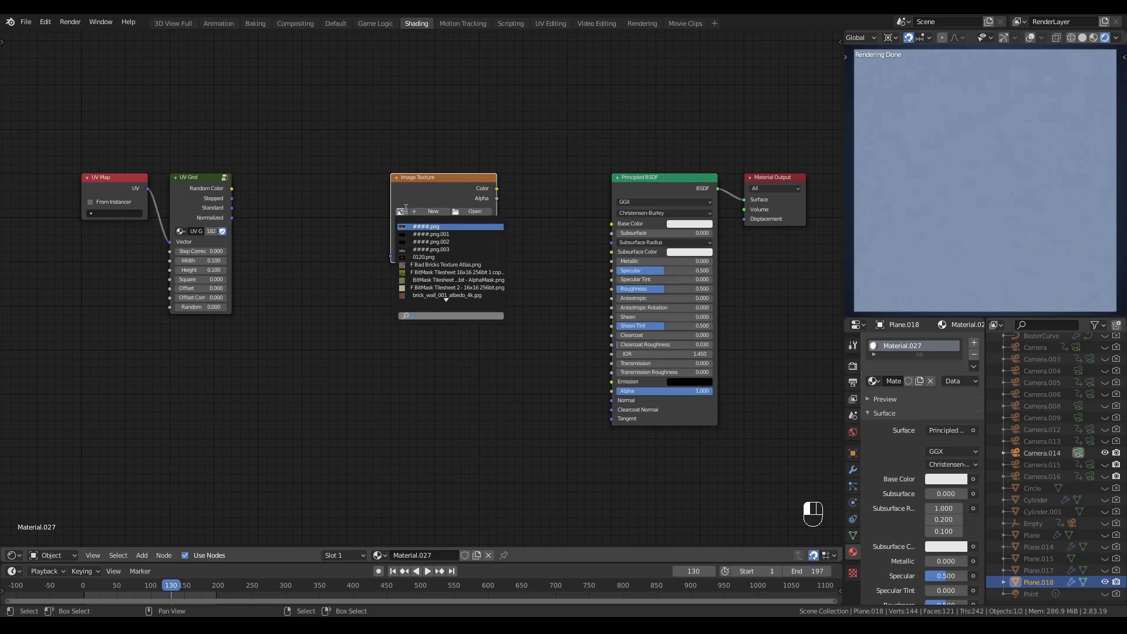
pyautogui.write('strip')
pyautogui.press('Down')
pyautogui.press('Return')
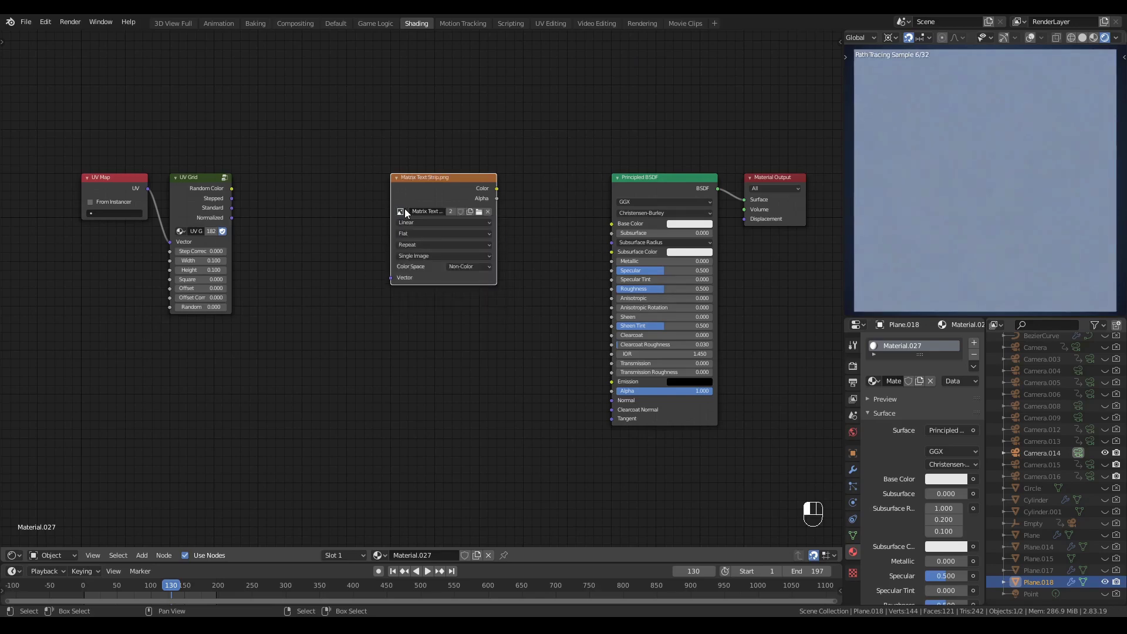
pyautogui.keyDown('ctrl'); pyautogui.keyDown('shift'); pyautogui.click(442, 181); pyautogui.keyUp('shift'); pyautogui.keyUp('ctrl')
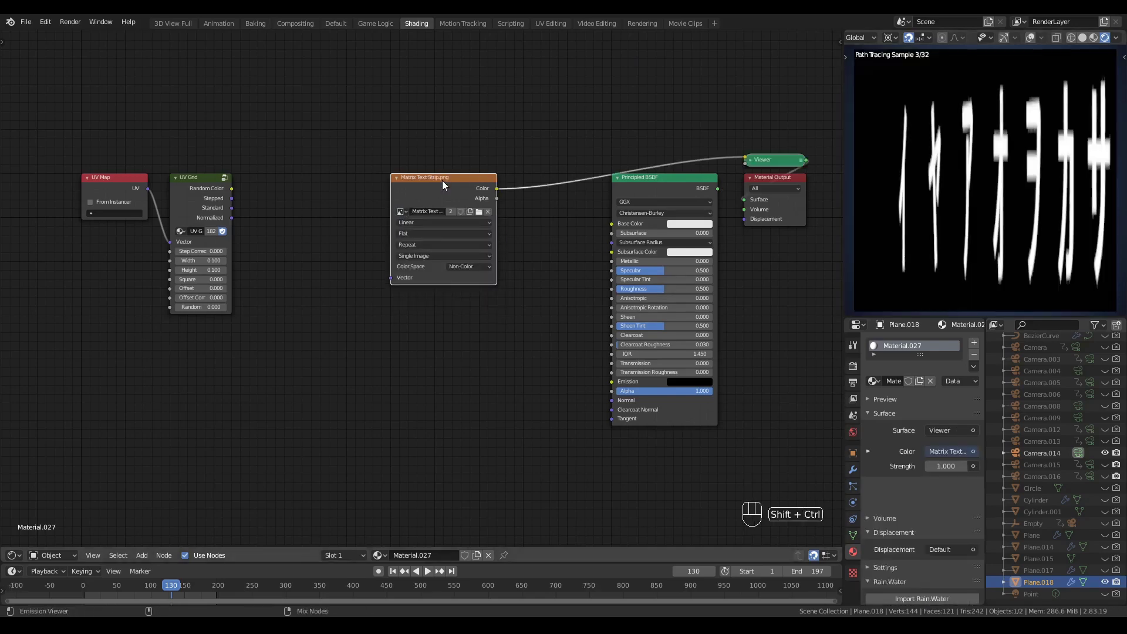
# Step: Undo an accidental vertical squash of the plane and switch the viewport to Material Preview shading
pyautogui.press('s')
pyautogui.press('z')
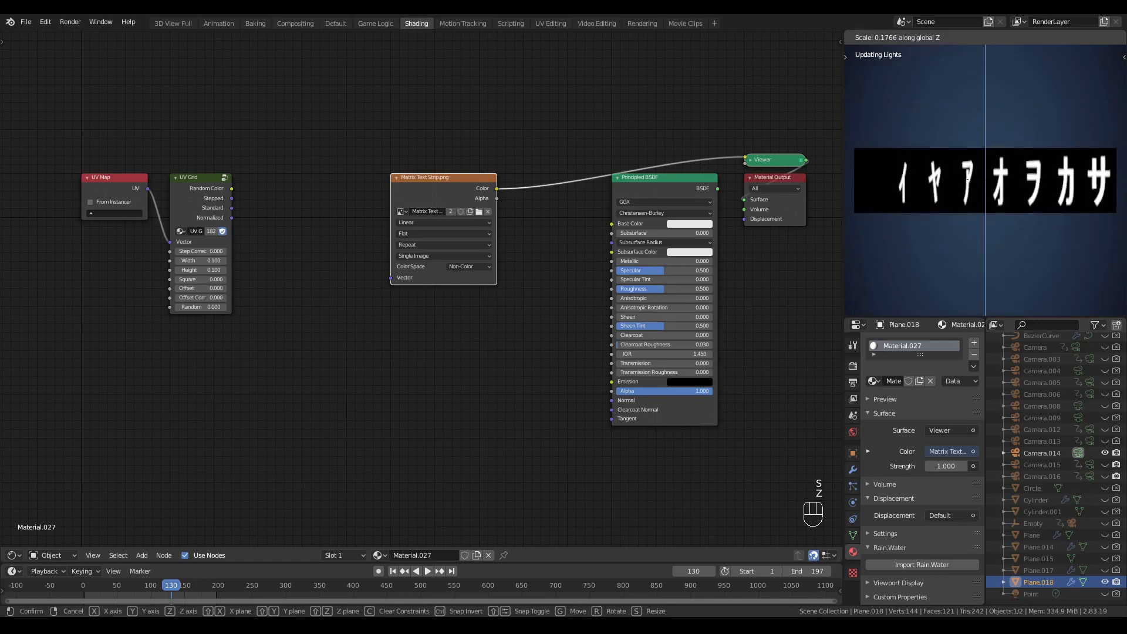
pyautogui.click(936, 206)
pyautogui.hotkey('ctrl', 'z')
pyautogui.press('z')
pyautogui.click(931, 249)
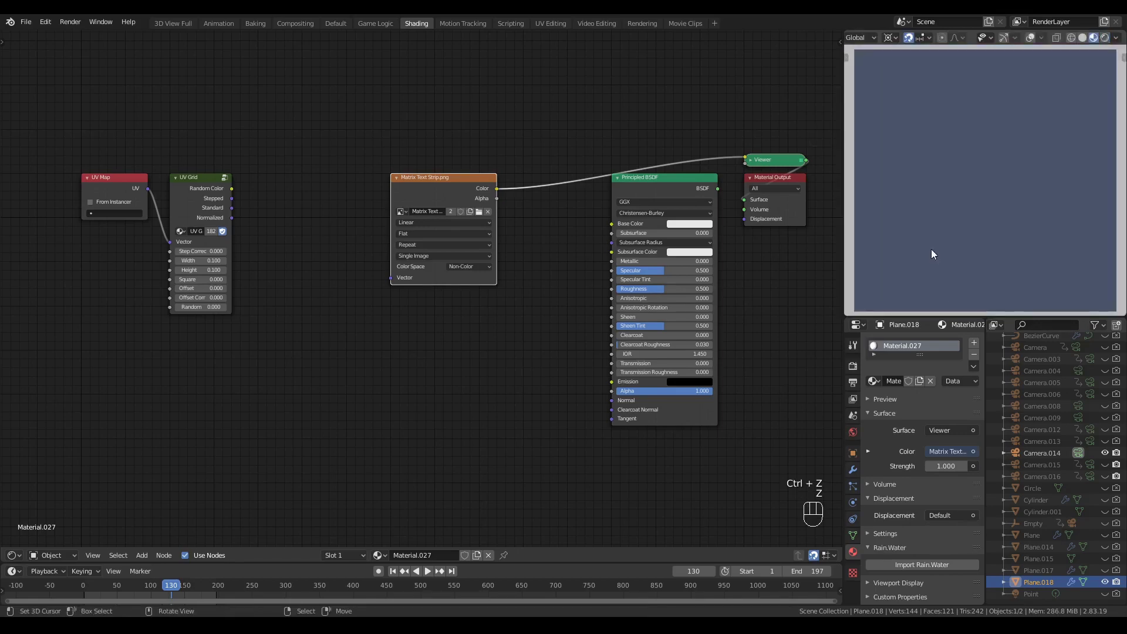
# Step: Move the UV nodes left and connect UV Grid's Normalized output to the image's Vector input
pyautogui.moveTo(106, 385); pyautogui.dragTo(356, 385, button='middle')
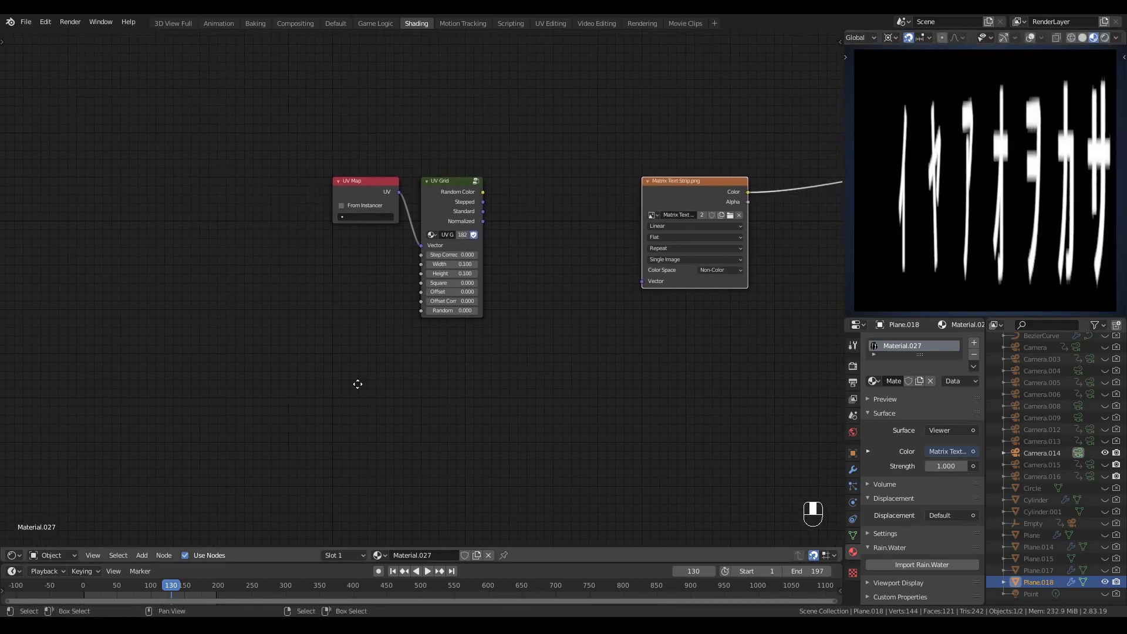
pyautogui.moveTo(557, 138); pyautogui.dragTo(267, 333)
pyautogui.press('g')
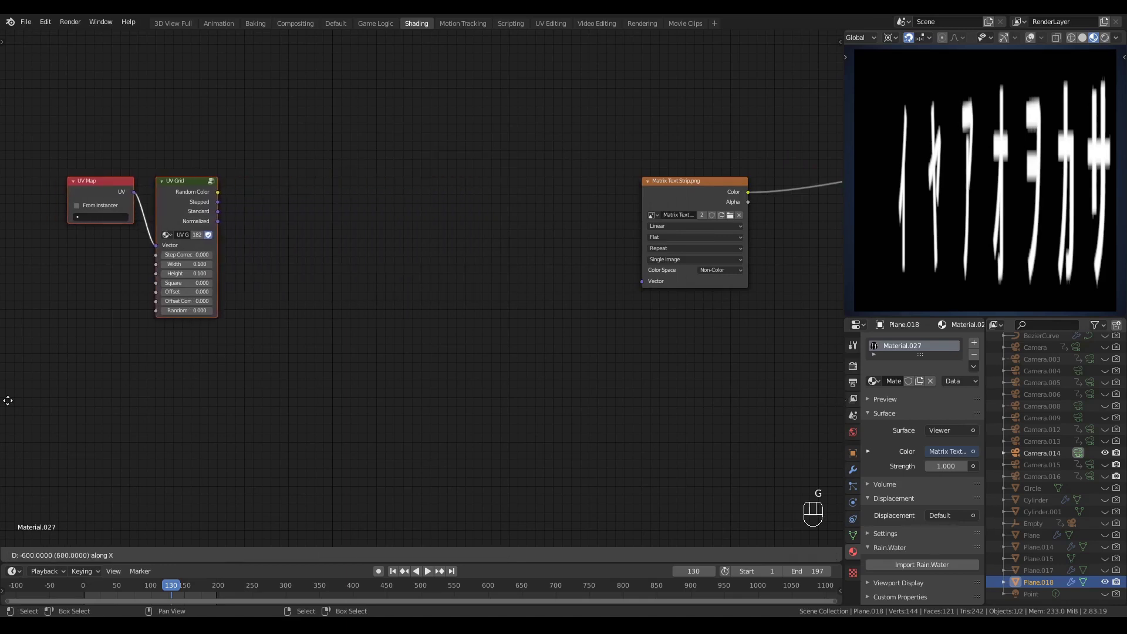
pyautogui.click(10, 405)
pyautogui.click(301, 318)
pyautogui.moveTo(335, 256); pyautogui.dragTo(308, 275, button='middle')
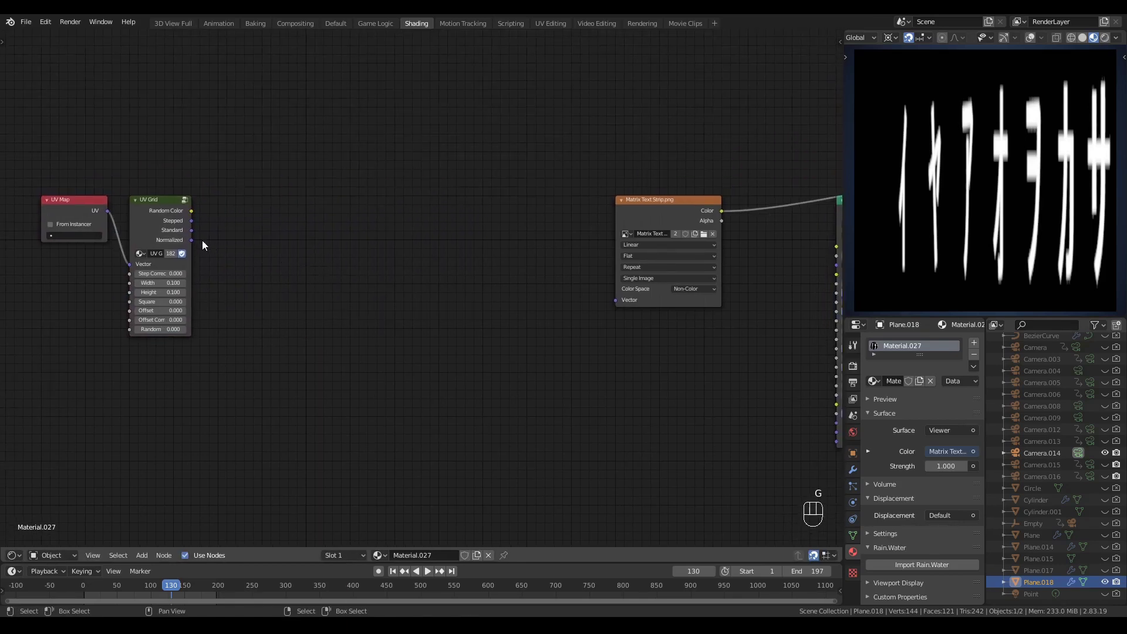
pyautogui.moveTo(192, 239); pyautogui.dragTo(615, 300)
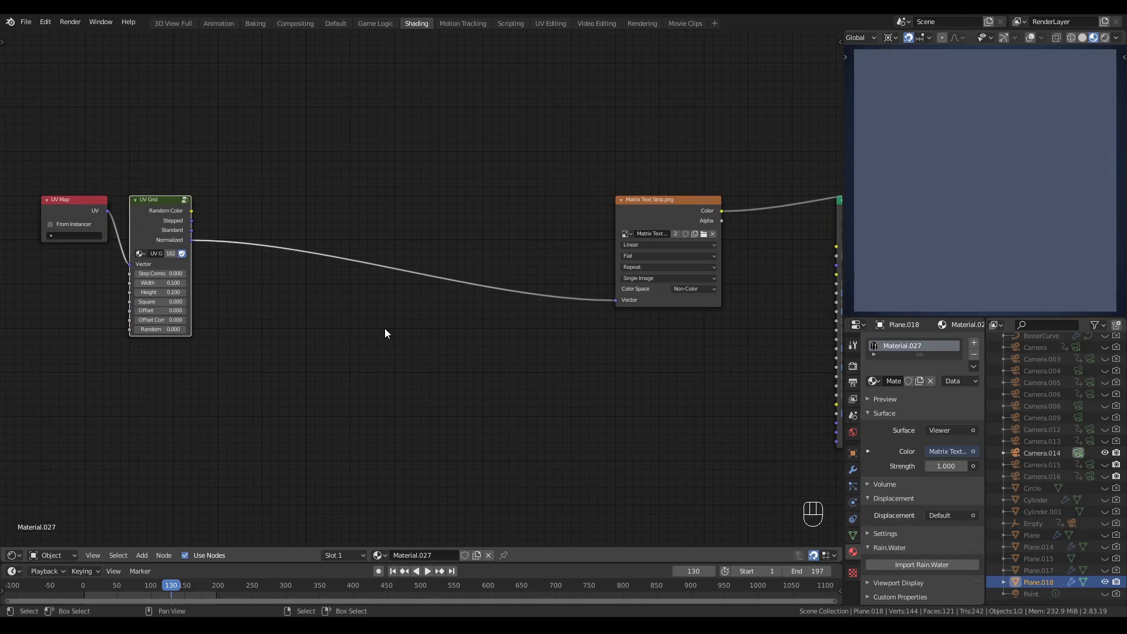
# Step: Insert a Vector Math node set to Multiply into the grid-to-image link
pyautogui.press('q')
pyautogui.click(382, 378)
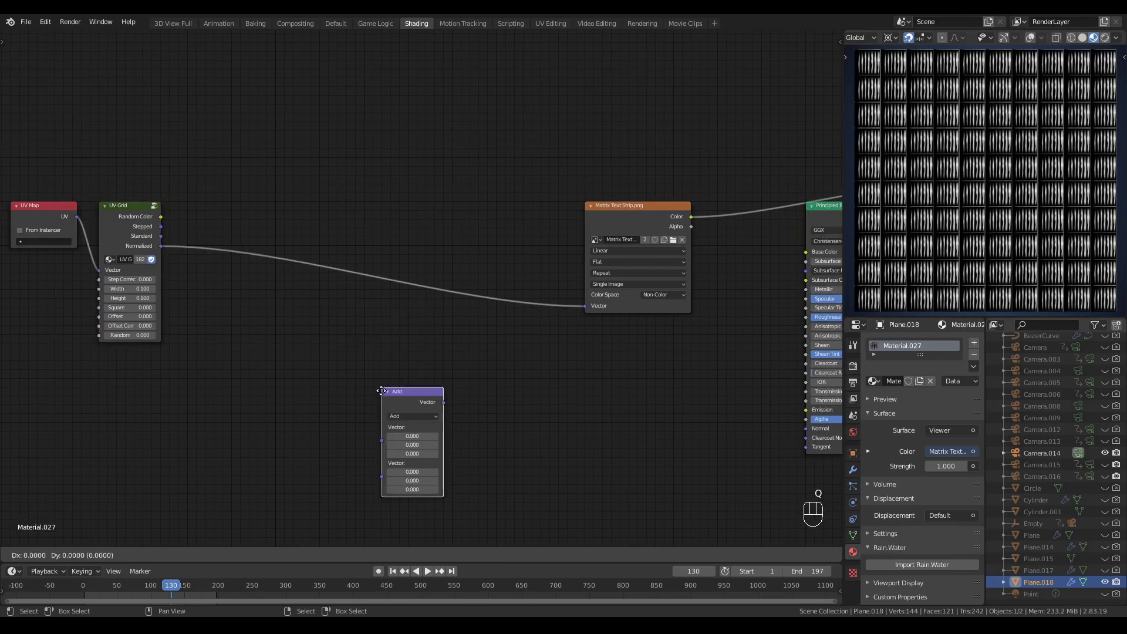
pyautogui.click(369, 204)
pyautogui.click(383, 231)
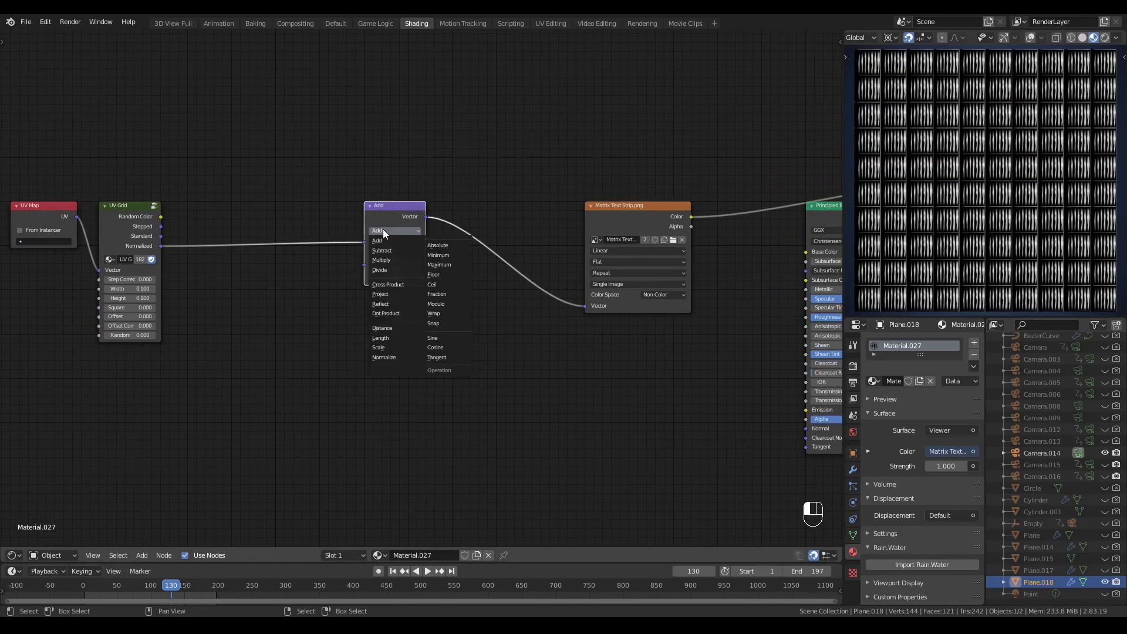
pyautogui.click(381, 260)
pyautogui.press('g')
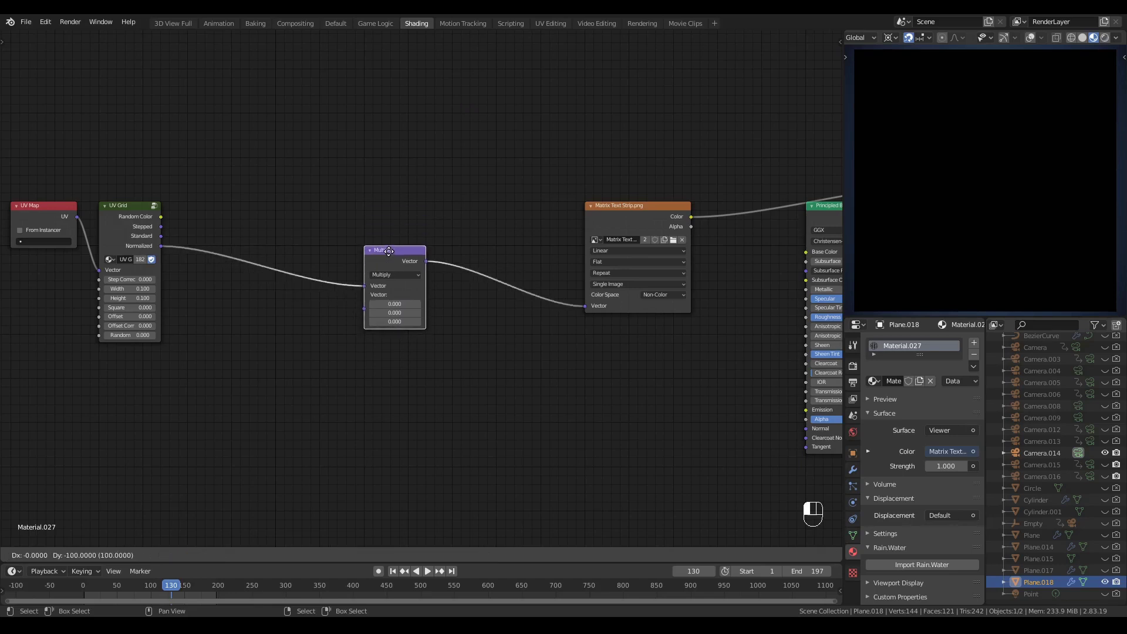
pyautogui.click(389, 250)
# Step: Set the multiplier to 0.125 (1/8) and 1, and the image interpolation to Closest
pyautogui.click(389, 304)
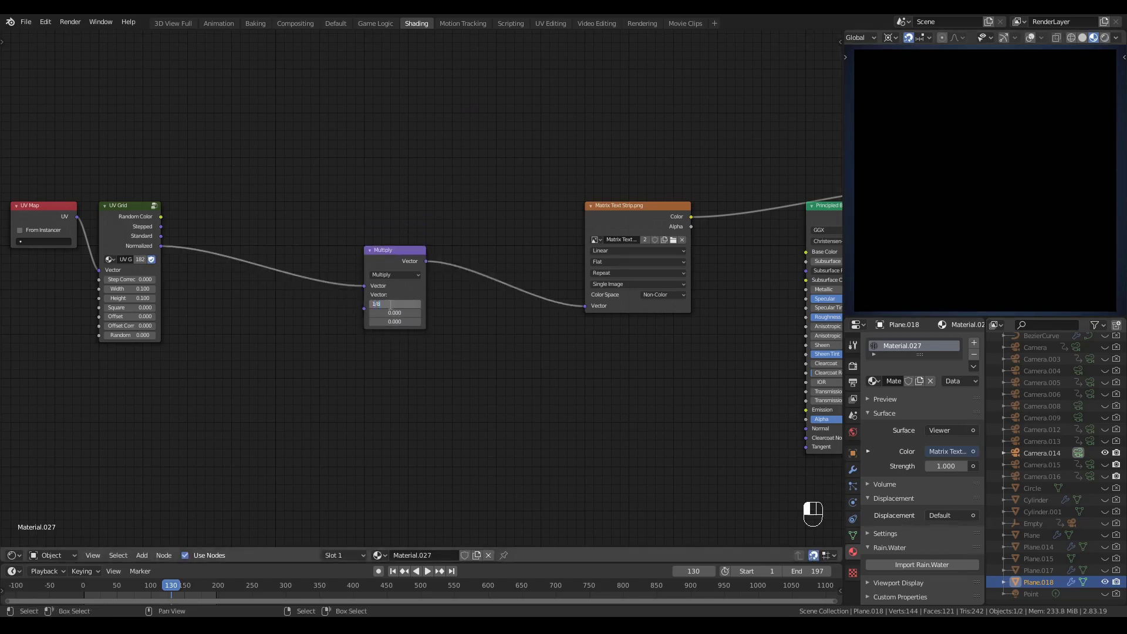
pyautogui.write('1/8')
pyautogui.press('Return')
pyautogui.click(392, 313)
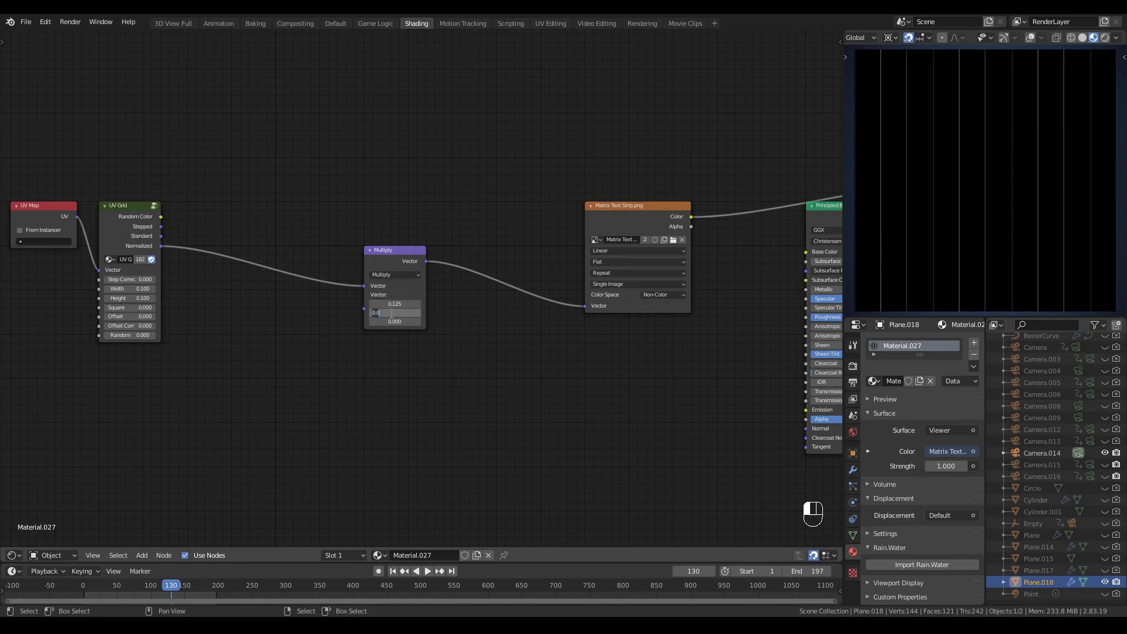
pyautogui.press('Return')
pyautogui.click(610, 252)
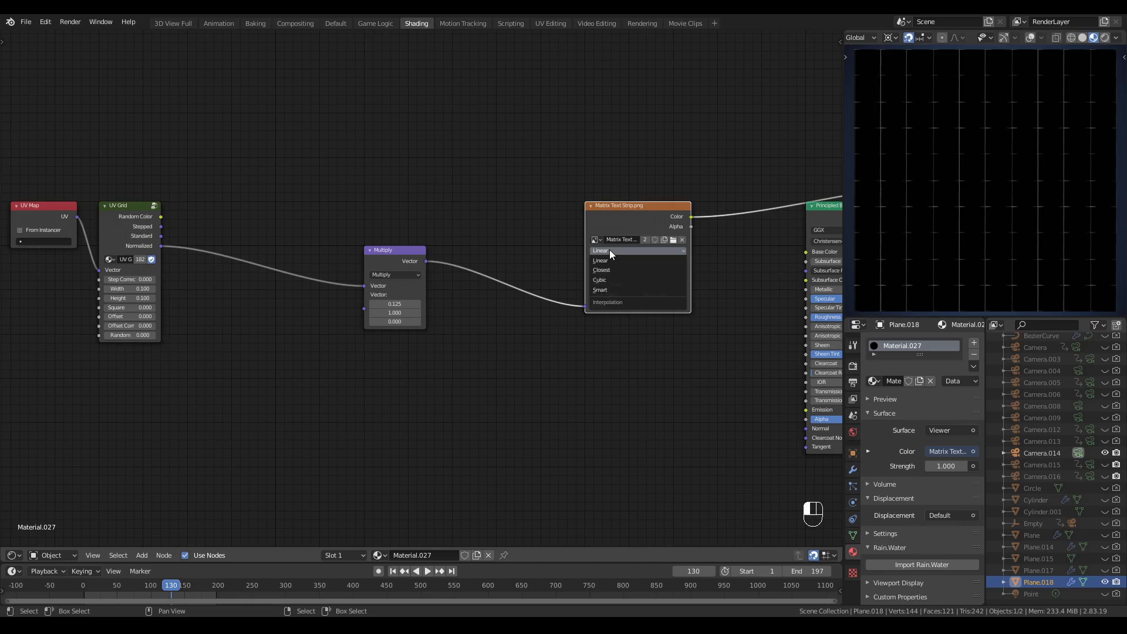
pyautogui.click(605, 270)
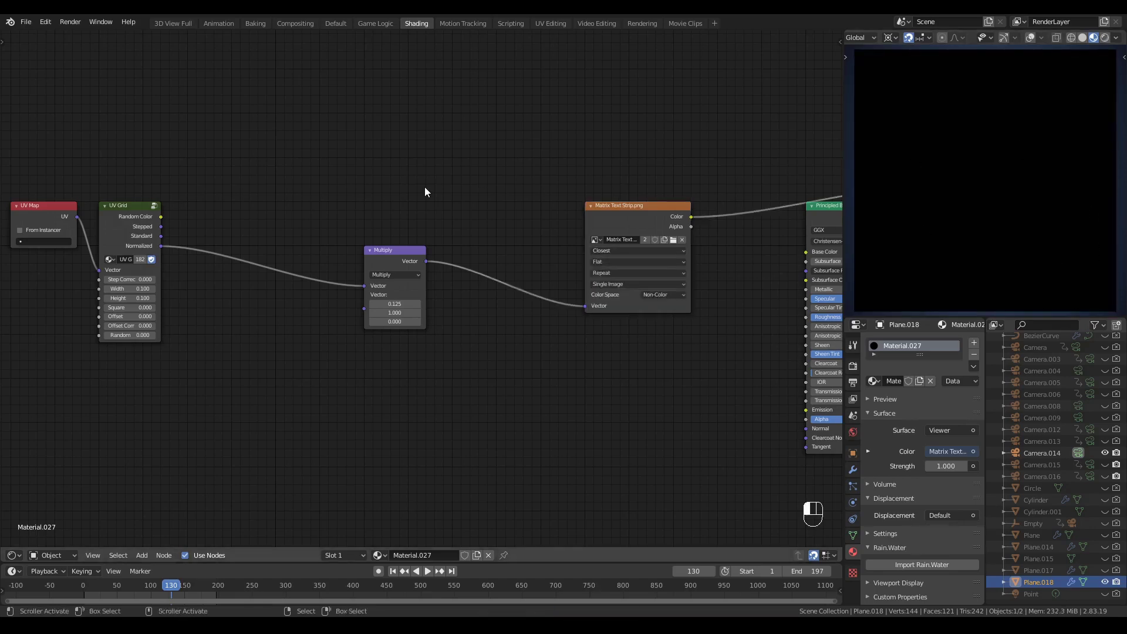
# Step: Duplicate the Multiply node as a Snap node fed by UV Grid's Random Color
pyautogui.click(379, 250)
pyautogui.hotkey('shift', 'd')
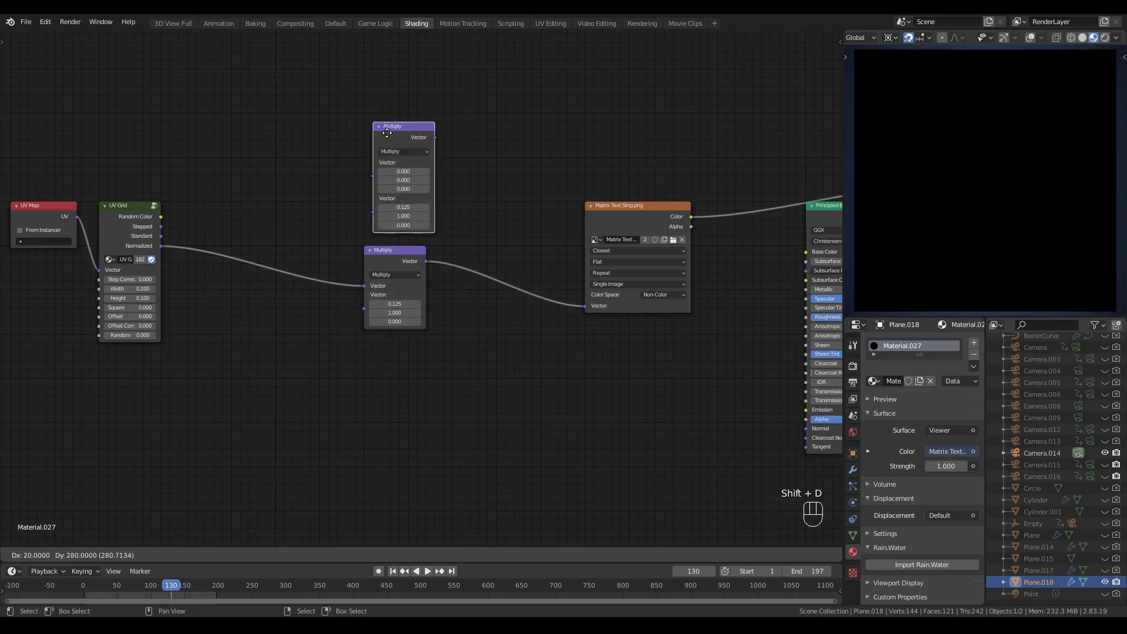
pyautogui.click(381, 136)
pyautogui.click(384, 161)
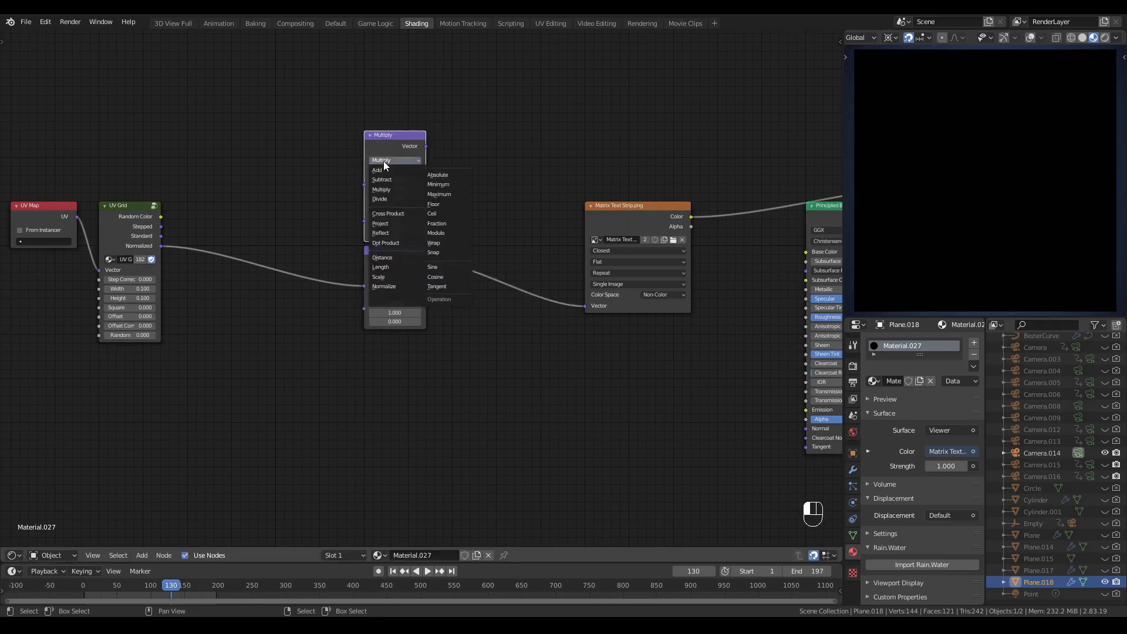
pyautogui.click(443, 251)
pyautogui.moveTo(162, 216); pyautogui.dragTo(364, 184)
pyautogui.moveTo(384, 141); pyautogui.dragTo(384, 167)
# Step: Add a Vector Math Add node combining Snap and Multiply outputs into the Matrix Text Strip Vector
pyautogui.hotkey('shift', 'd')
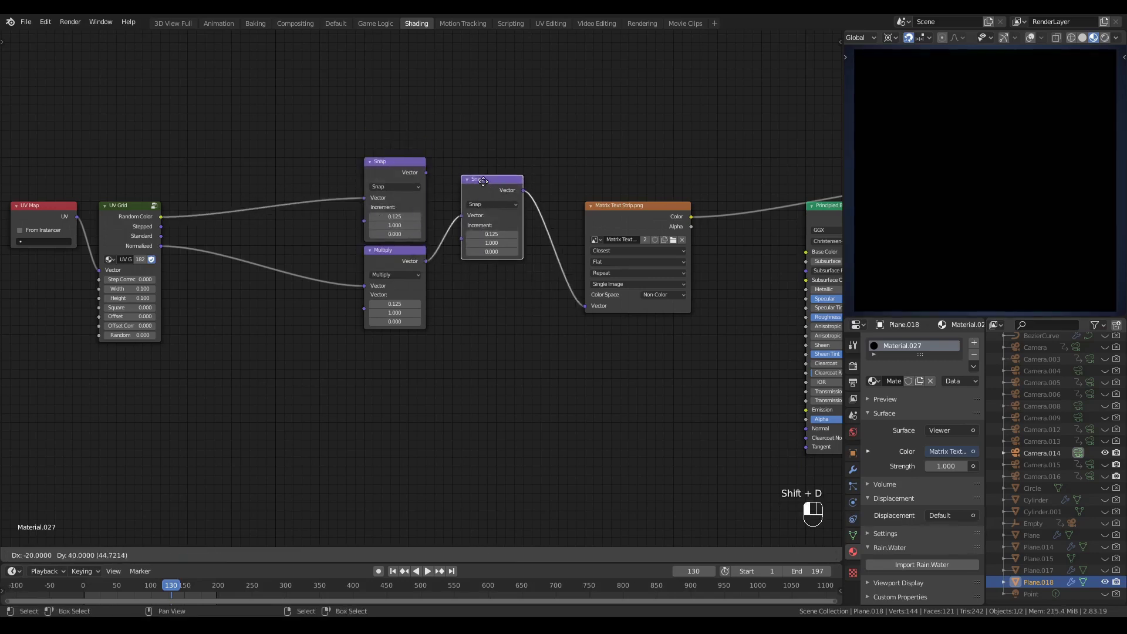
pyautogui.click(473, 171)
pyautogui.moveTo(426, 172); pyautogui.dragTo(461, 198)
pyautogui.click(479, 187)
pyautogui.click(480, 191)
pyautogui.click(509, 272)
pyautogui.moveTo(616, 219); pyautogui.dragTo(571, 130)
pyautogui.click(516, 303)
pyautogui.moveTo(516, 308); pyautogui.dragTo(573, 338, button='middle')
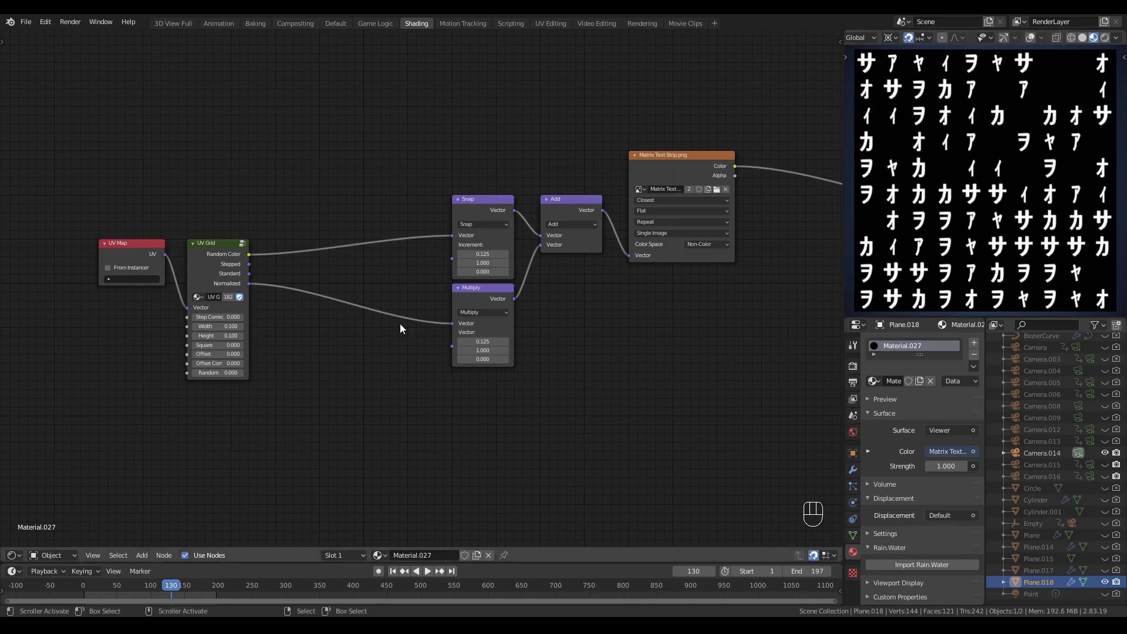
# Step: Move the UV Map and UV Grid nodes further left to tidy the node tree
pyautogui.moveTo(394, 322); pyautogui.dragTo(457, 353, button='middle')
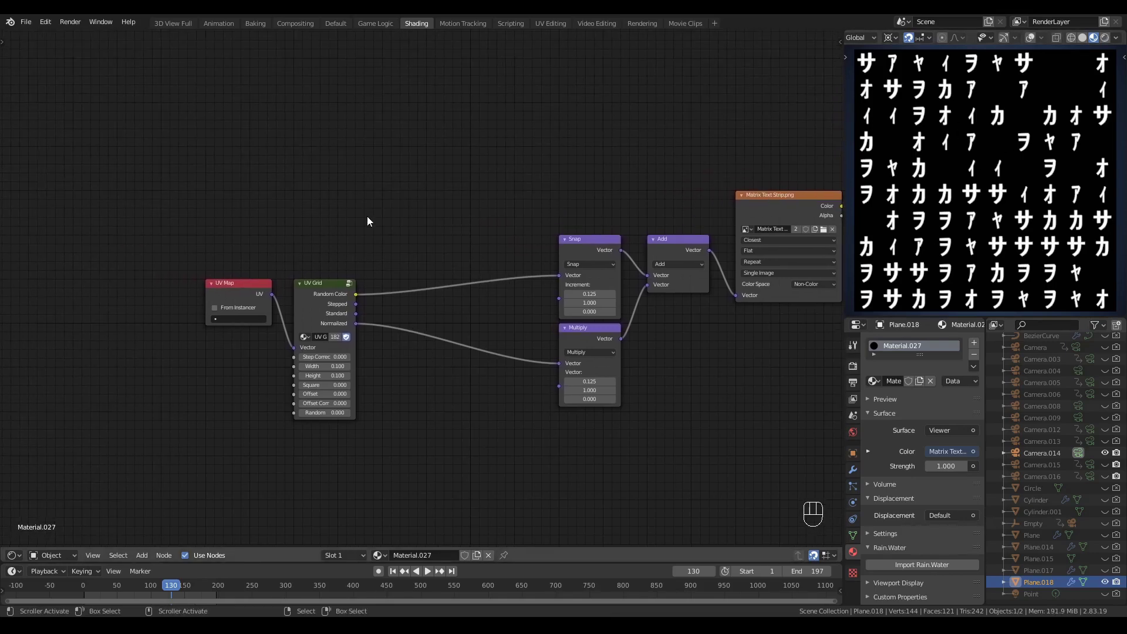
pyautogui.moveTo(368, 218); pyautogui.dragTo(188, 330)
pyautogui.press('g')
pyautogui.click(14, 375)
pyautogui.moveTo(229, 332); pyautogui.dragTo(382, 337, button='middle')
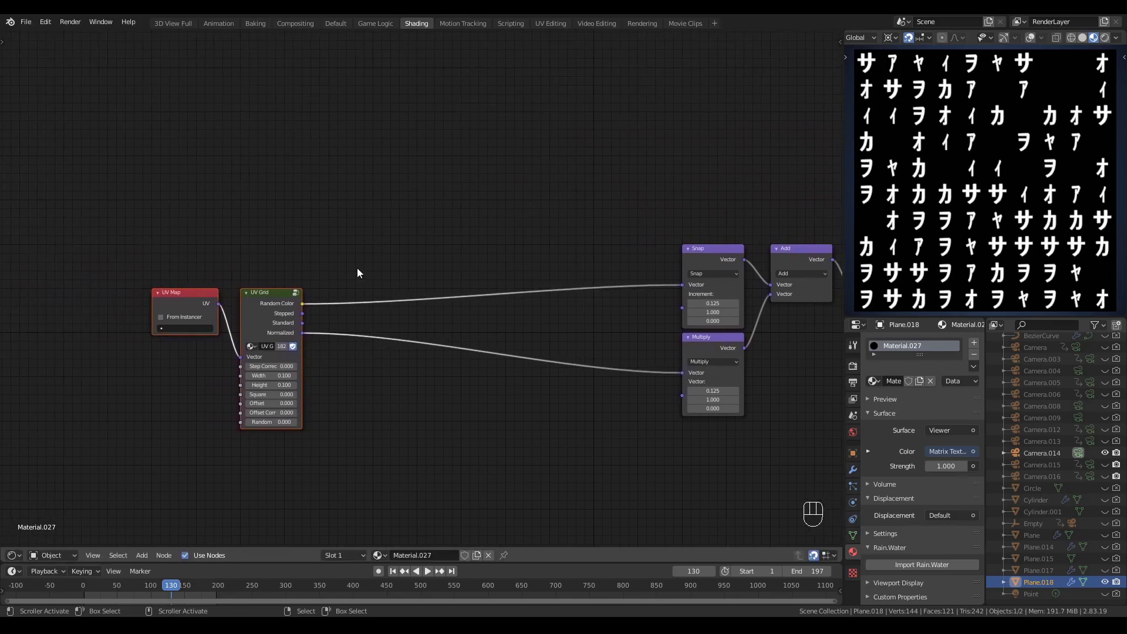
pyautogui.press('g')
pyautogui.click(91, 401)
pyautogui.click(276, 392)
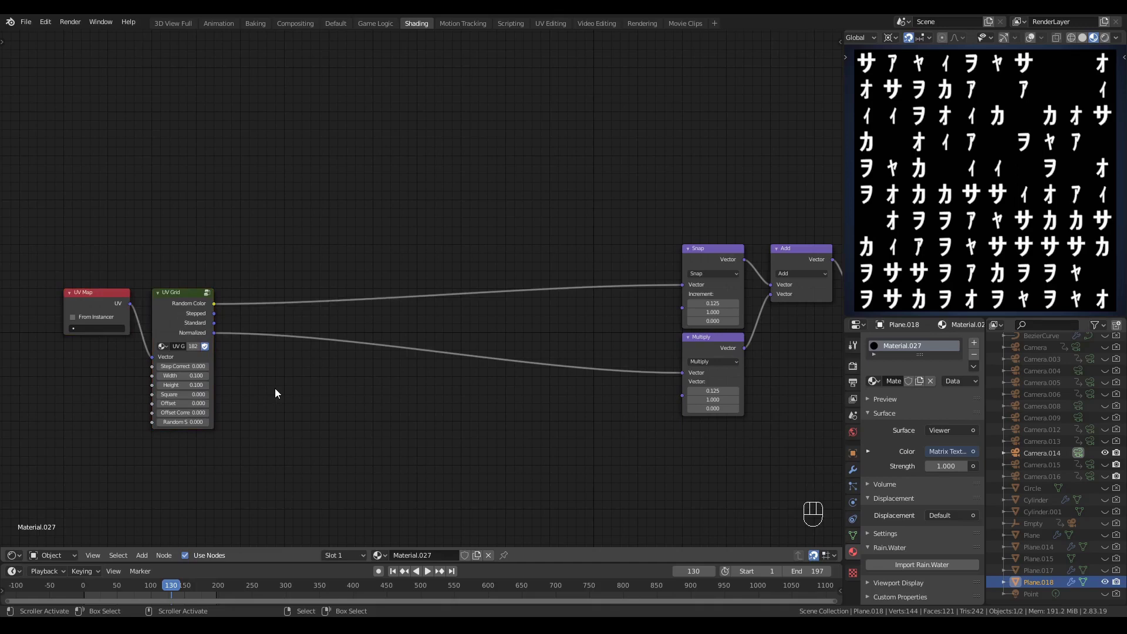
# Step: Cut the Random Color link into Snap, leaving its vector at 0.000
pyautogui.keyDown('ctrl'); pyautogui.moveTo(628, 273); pyautogui.dragTo(635, 312, button='right'); pyautogui.keyUp('ctrl')
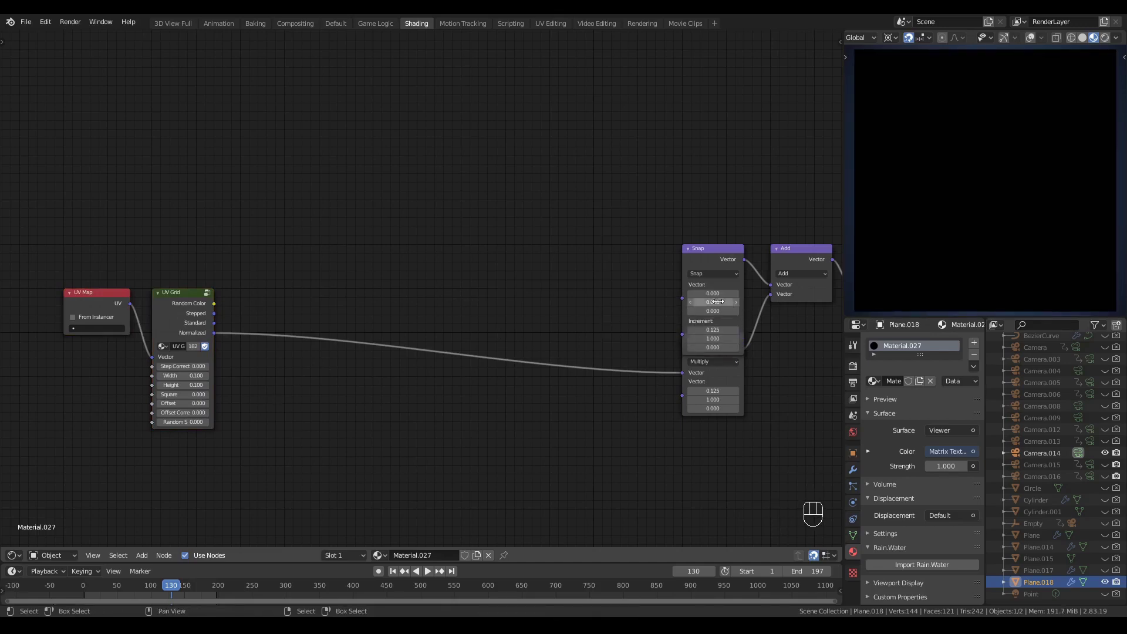
pyautogui.moveTo(709, 253); pyautogui.dragTo(710, 228)
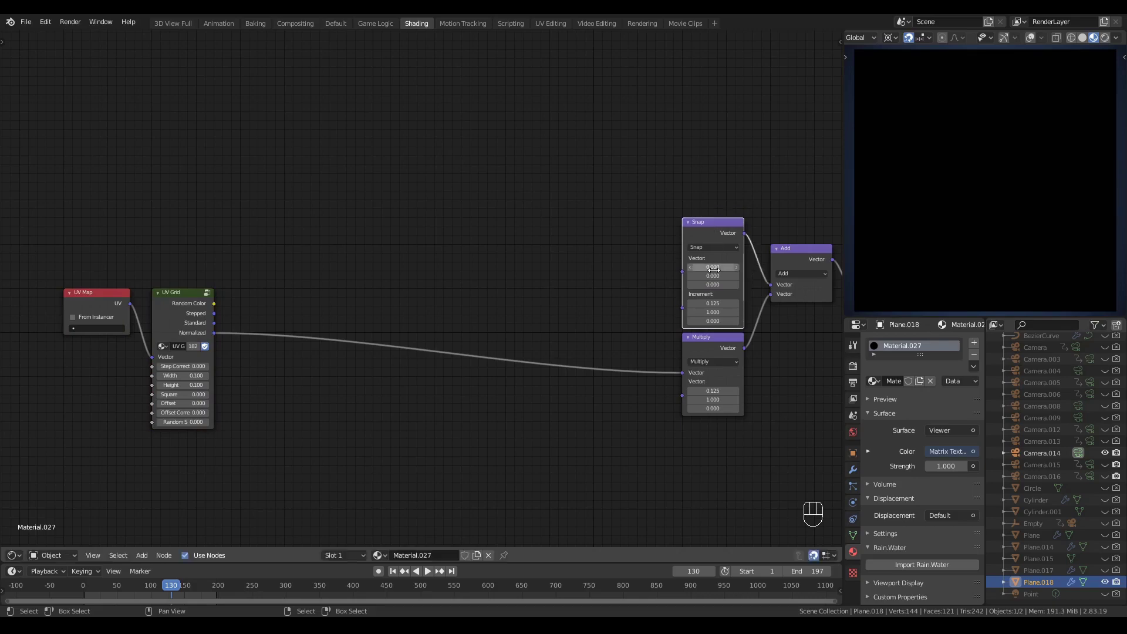
pyautogui.keyDown('shift'); pyautogui.moveTo(713, 268); pyautogui.dragTo(755, 267); pyautogui.keyUp('shift')
pyautogui.rightClick(709, 269)
pyautogui.click(488, 262)
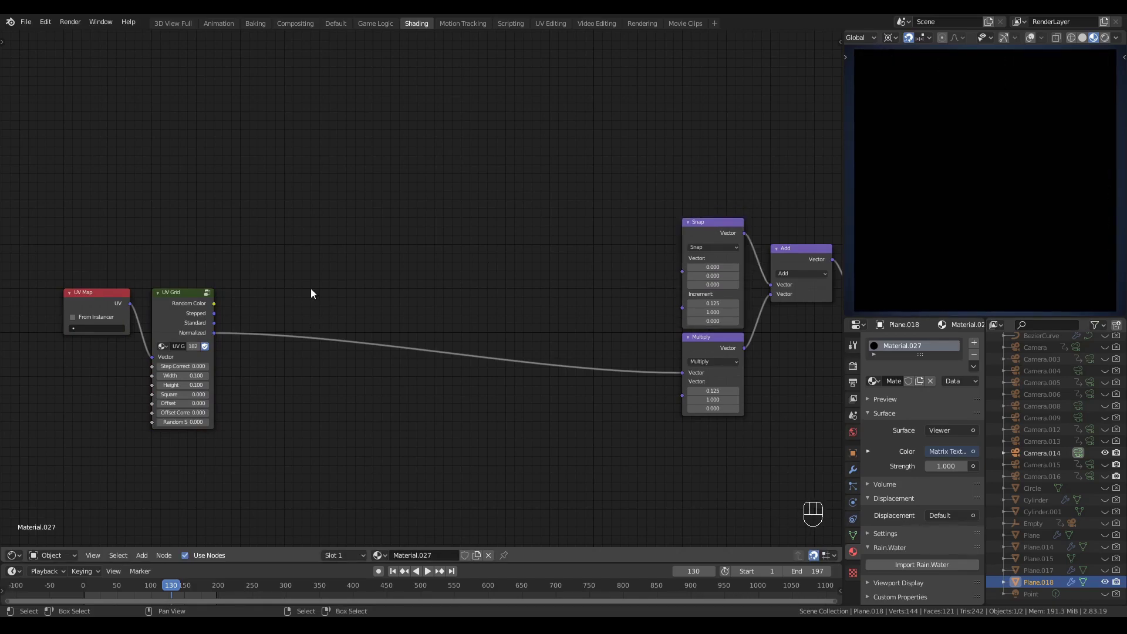
# Step: Add an Image Texture node holding person 1.jpg and return the preview to Matrix Text Strip
pyautogui.hotkey('shift', 'a')
pyautogui.click(374, 290)
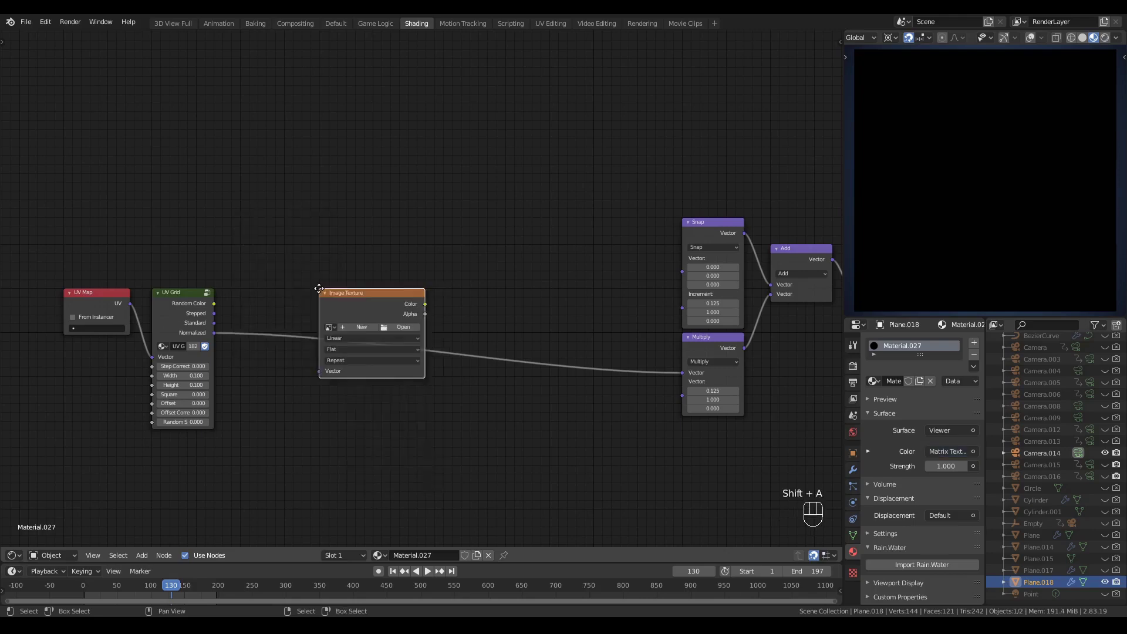
pyautogui.click(426, 211)
pyautogui.click(382, 238)
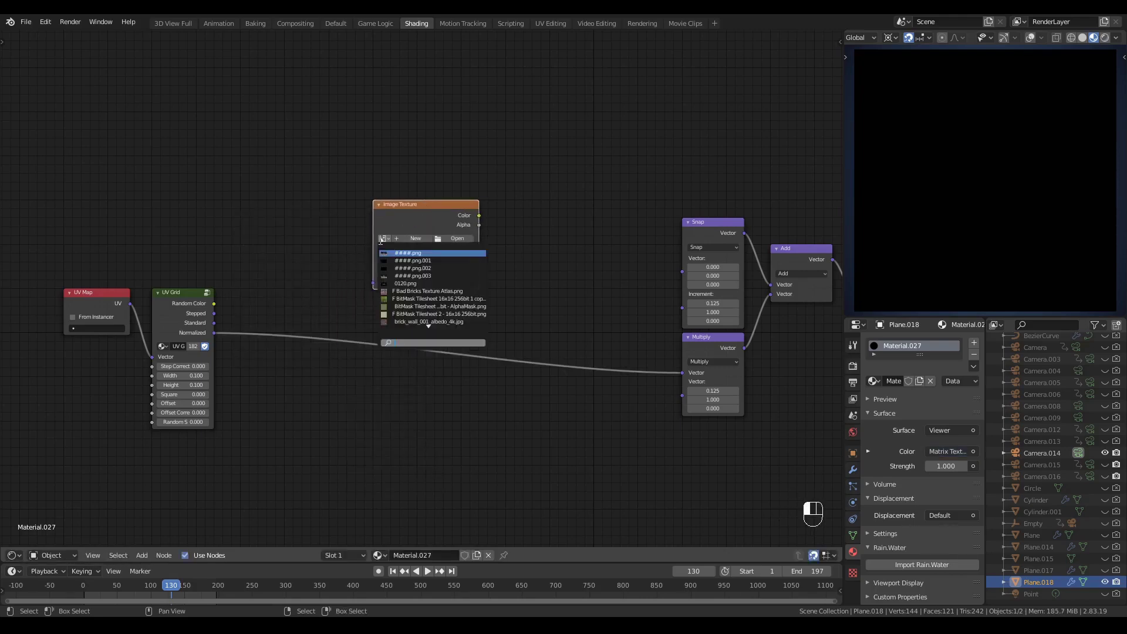
pyautogui.write('person')
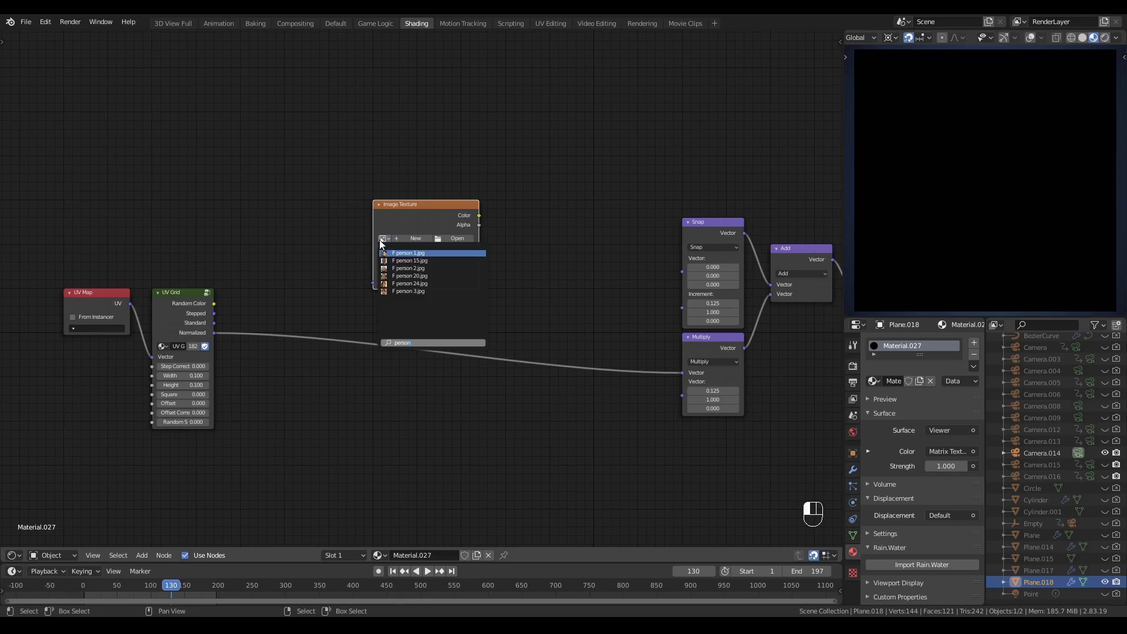
pyautogui.press('Return')
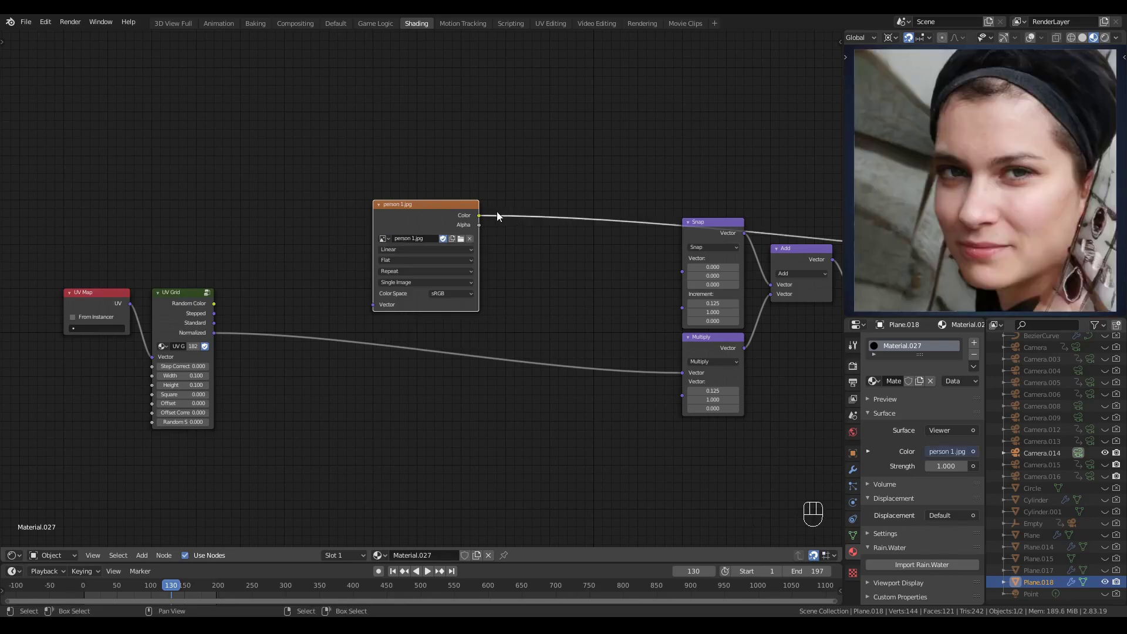
pyautogui.scroll(-2, 755, 307)
pyautogui.scroll(-1, 756, 306)
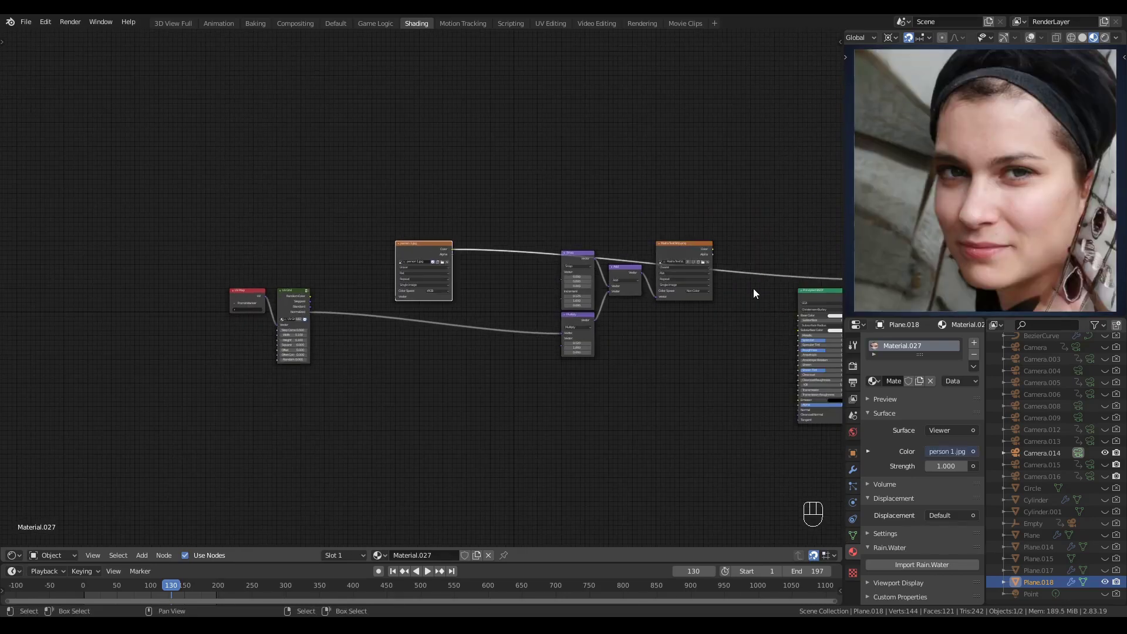
pyautogui.keyDown('ctrl'); pyautogui.keyDown('shift'); pyautogui.click(684, 247); pyautogui.keyUp('shift'); pyautogui.keyUp('ctrl')
pyautogui.scroll(3, 367, 284)
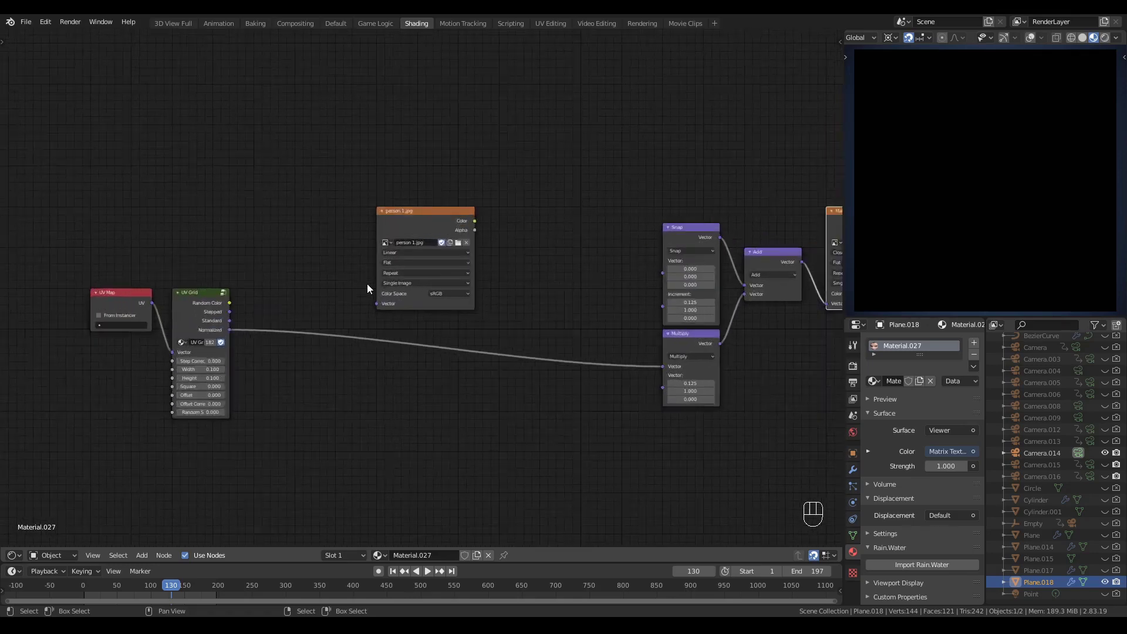
# Step: Feed UV Grid's Stepped output into person 1.jpg, set Non-Color and Step Correct 1.000, and preview it
pyautogui.keyDown('ctrl'); pyautogui.scroll(1, 324, 252); pyautogui.keyUp('ctrl')
pyautogui.click(288, 303)
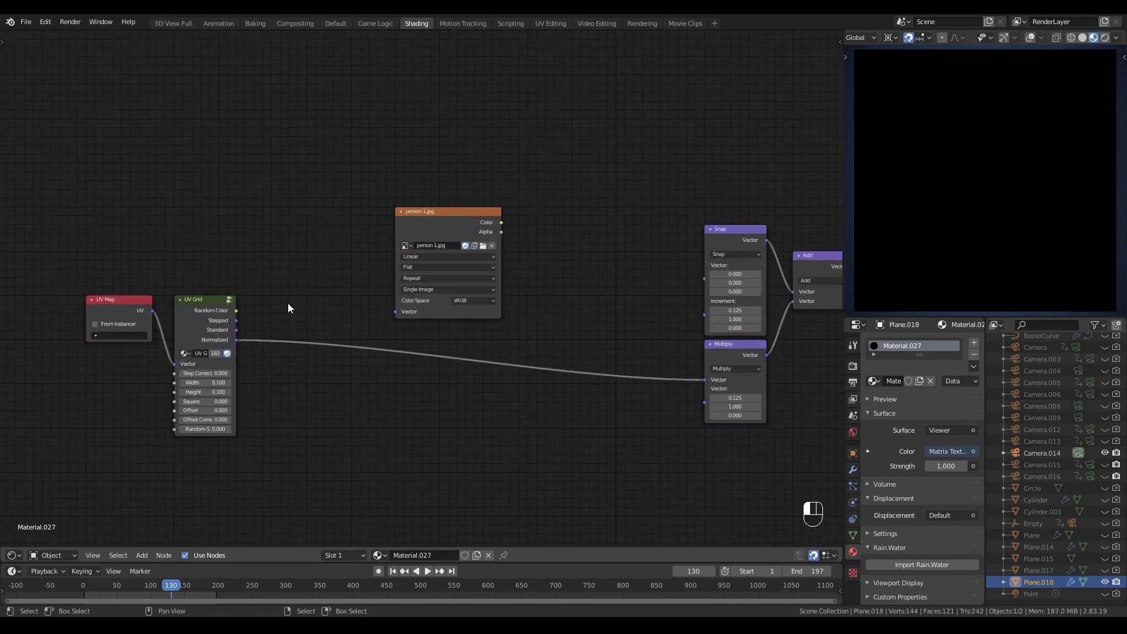
pyautogui.moveTo(282, 307); pyautogui.dragTo(231, 283, button='middle')
pyautogui.moveTo(185, 296); pyautogui.dragTo(345, 287)
pyautogui.click(383, 198)
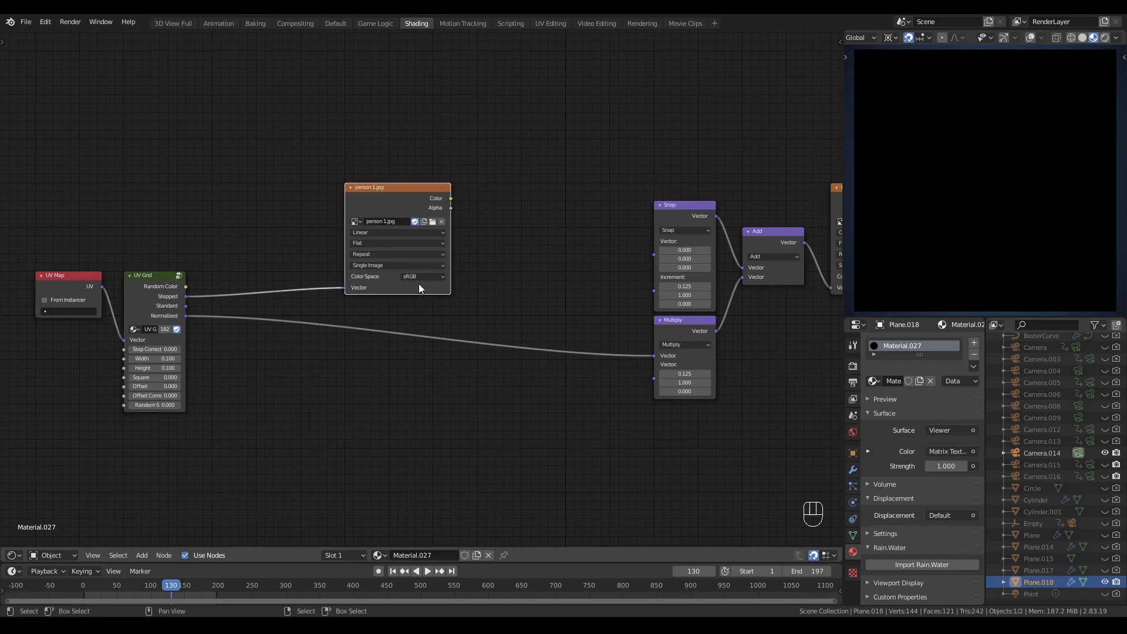
pyautogui.click(416, 276)
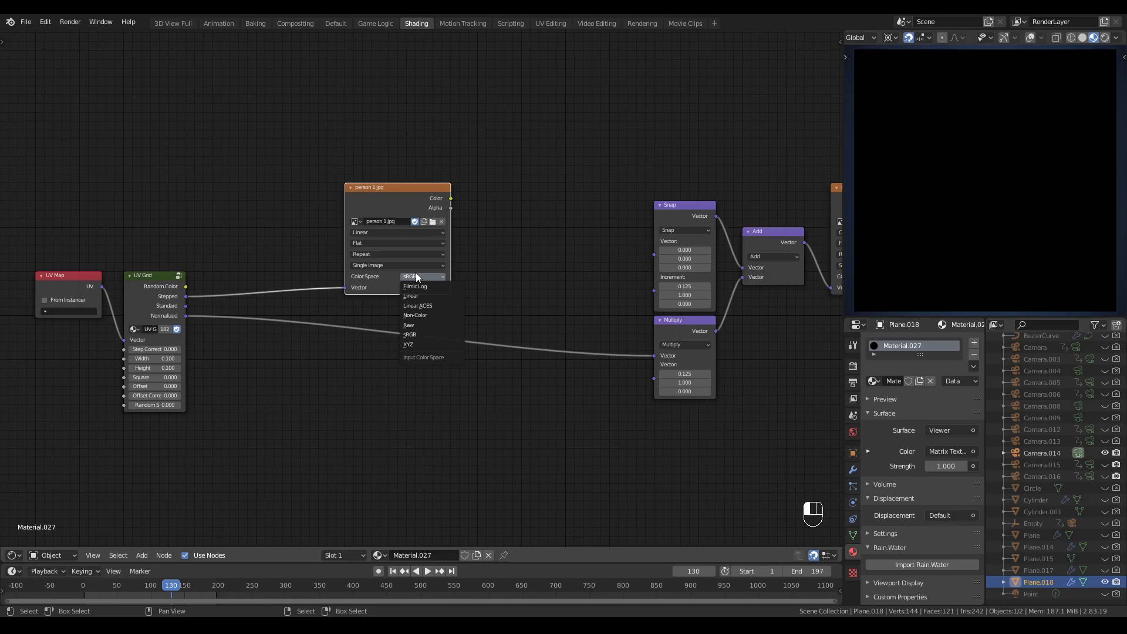
pyautogui.click(415, 315)
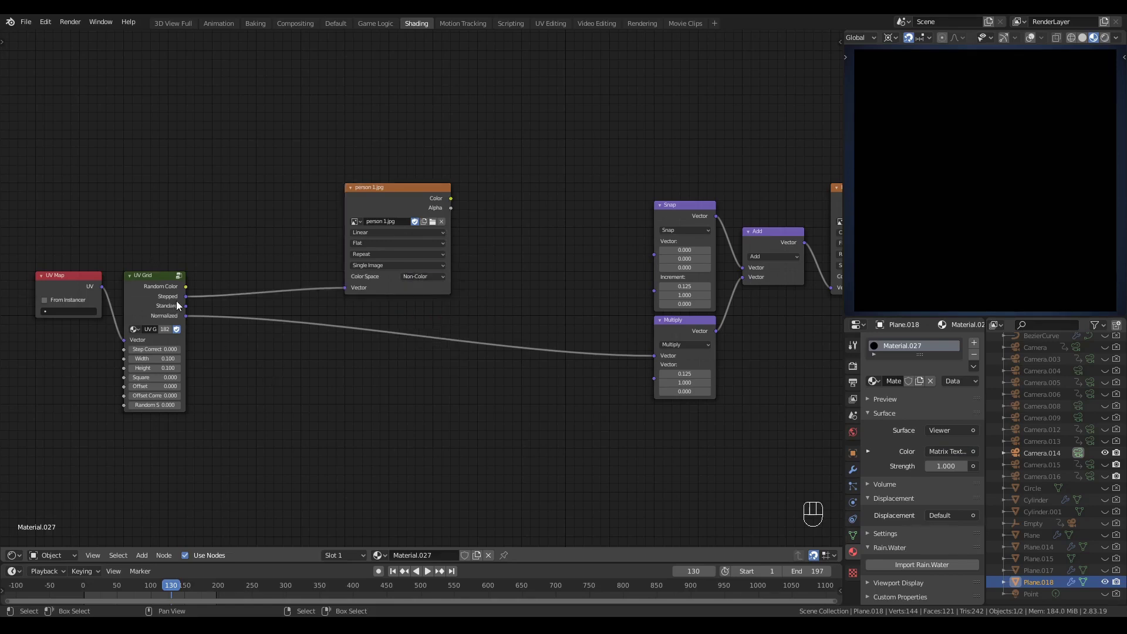
pyautogui.moveTo(145, 350); pyautogui.dragTo(176, 351)
pyautogui.keyDown('ctrl'); pyautogui.keyDown('shift'); pyautogui.click(402, 195); pyautogui.keyUp('shift'); pyautogui.keyUp('ctrl')
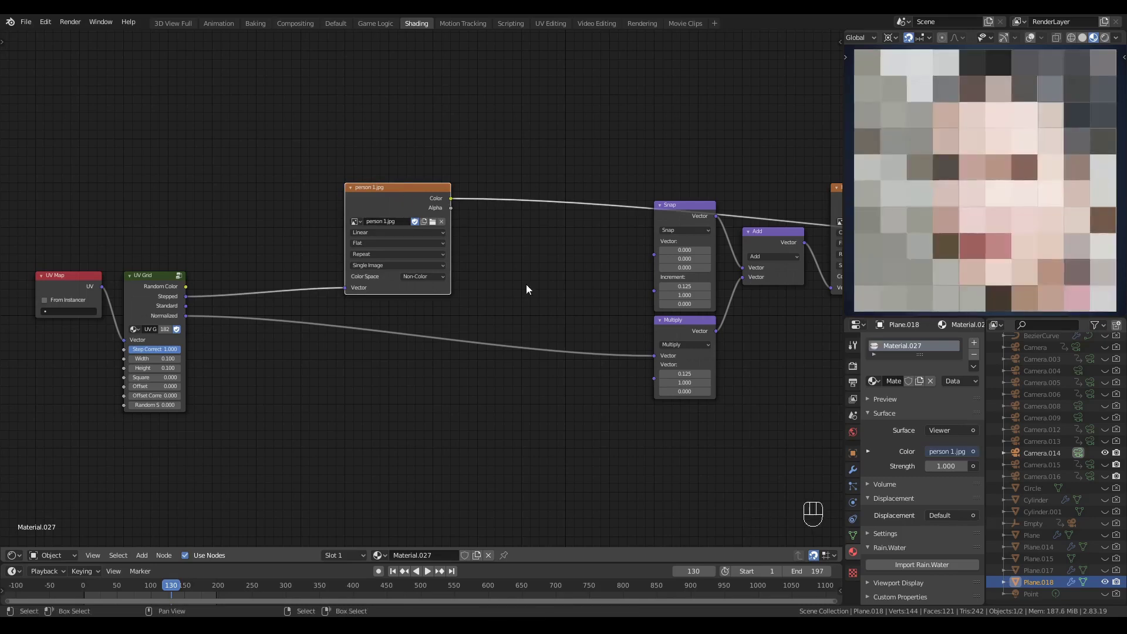
# Step: Switch the person 1.jpg interpolation to Closest for a pixelated portrait
pyautogui.click(382, 232)
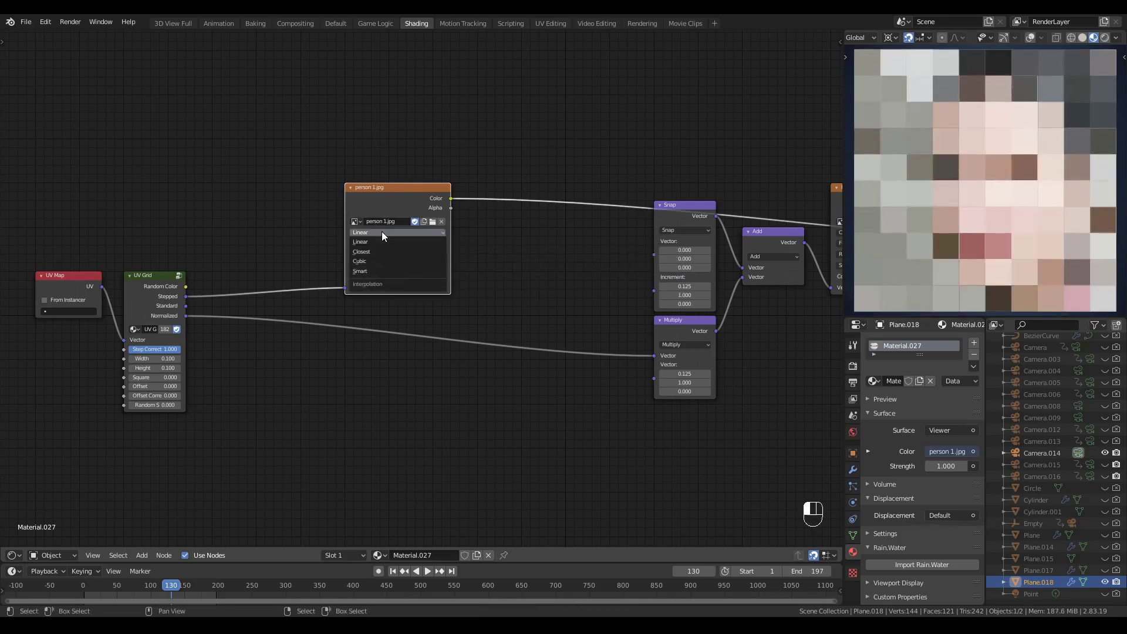
pyautogui.click(384, 252)
pyautogui.click(480, 264)
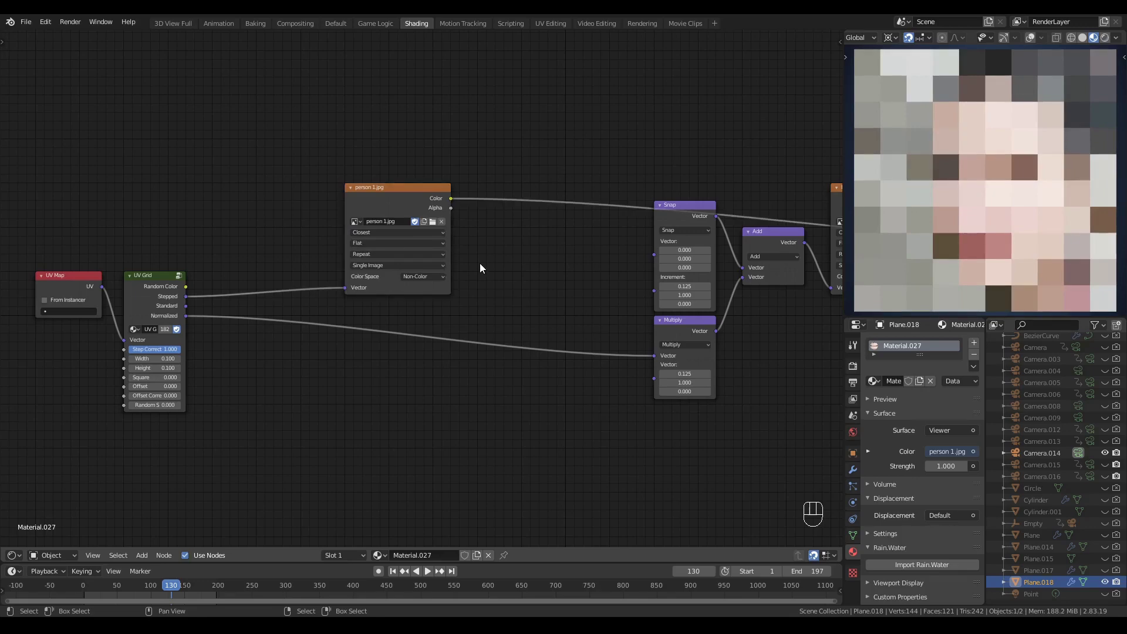
pyautogui.scroll(-1, 481, 269)
pyautogui.scroll(1, 442, 279)
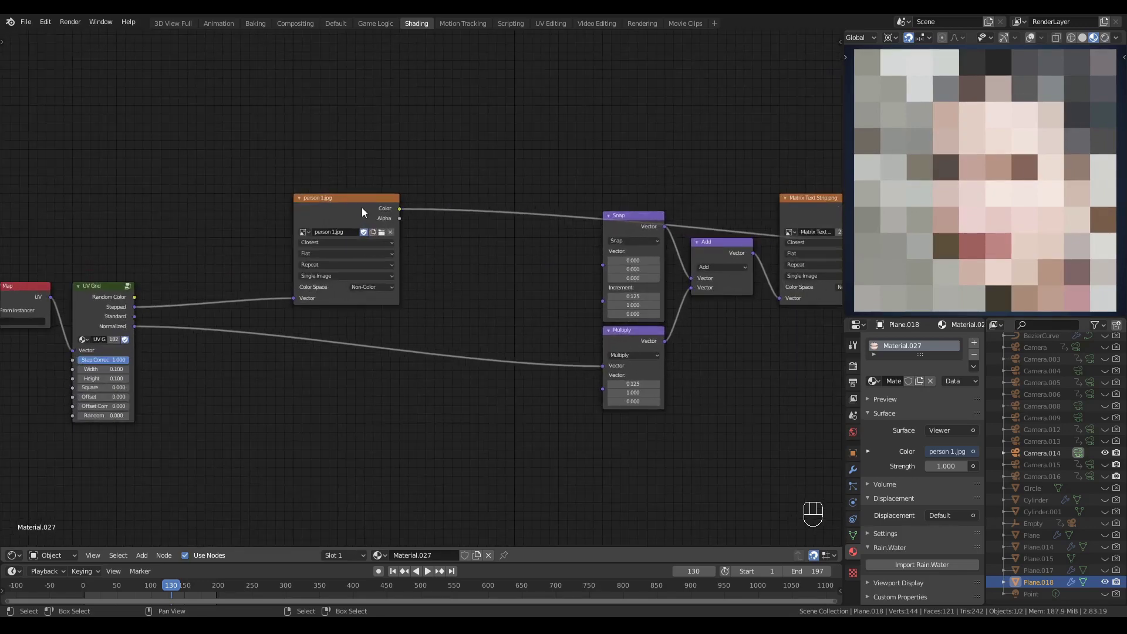
# Step: Insert a Separate HSV node into person 1.jpg's colour link and preview its V output
pyautogui.moveTo(362, 207); pyautogui.dragTo(232, 208)
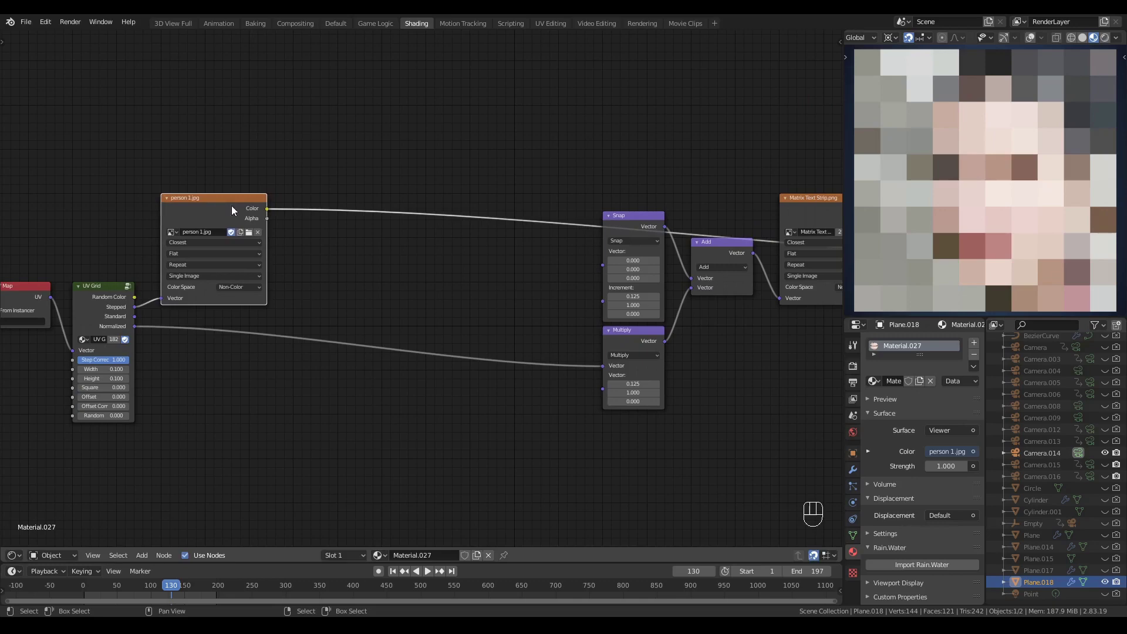
pyautogui.scroll(1, 336, 231)
pyautogui.moveTo(341, 238); pyautogui.dragTo(426, 240, button='middle')
pyautogui.click(418, 255)
pyautogui.hotkey('shift', 'a')
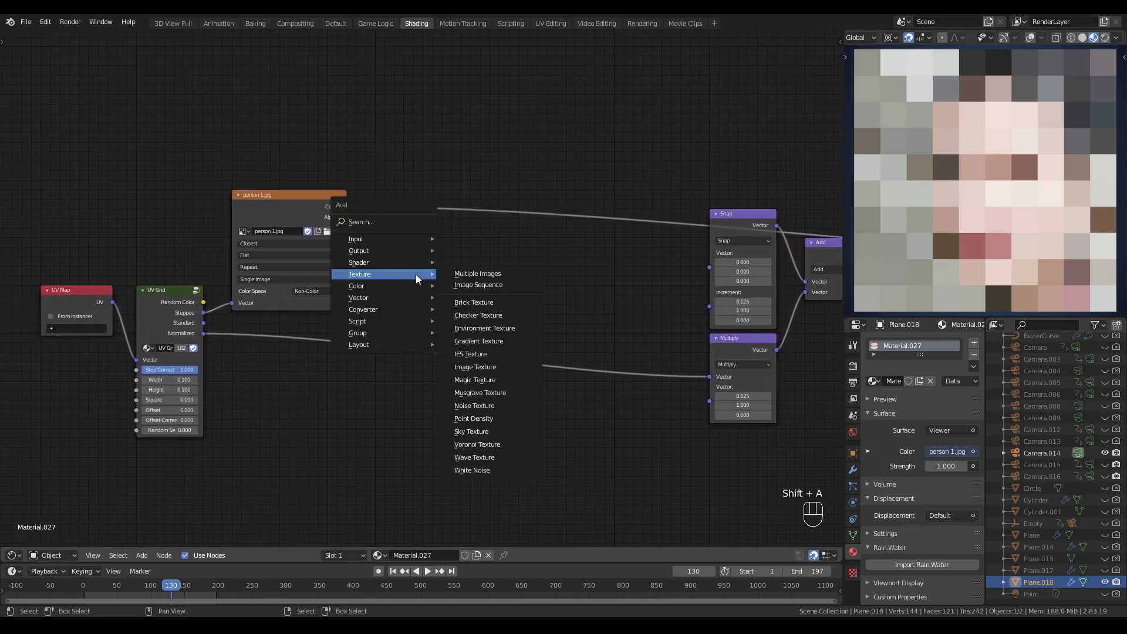
pyautogui.moveTo(402, 305)
pyautogui.click(488, 425)
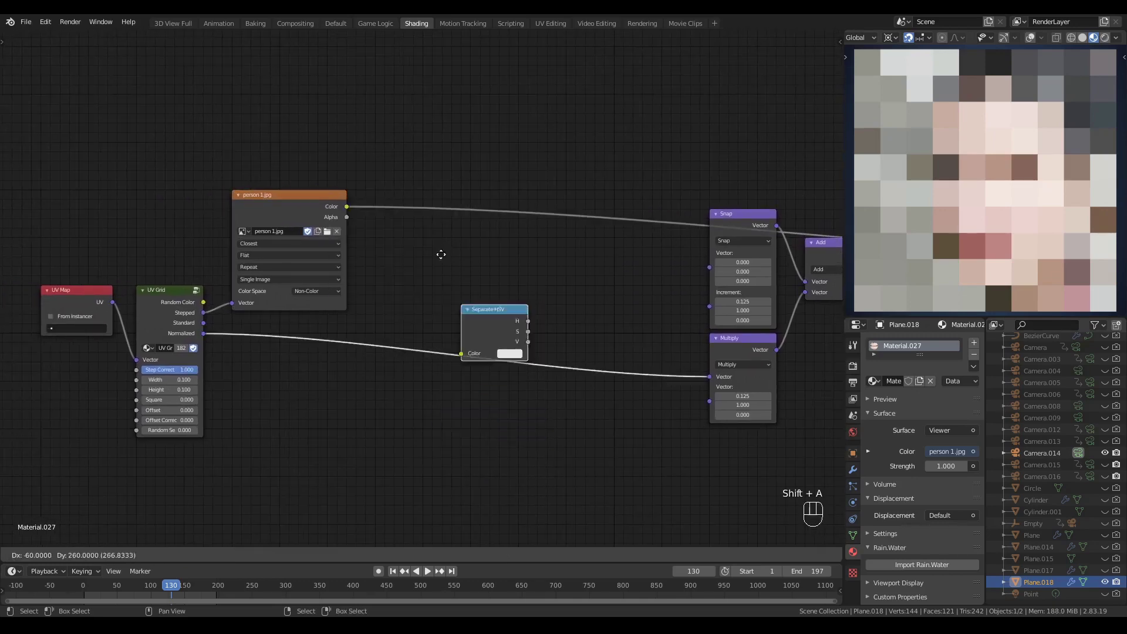
pyautogui.click(411, 230)
pyautogui.moveTo(464, 245); pyautogui.dragTo(418, 202)
pyautogui.keyDown('ctrl'); pyautogui.keyDown('shift'); pyautogui.click(418, 202); pyautogui.keyUp('shift'); pyautogui.keyUp('ctrl')
pyautogui.keyDown('ctrl'); pyautogui.keyDown('shift'); pyautogui.click(418, 202); pyautogui.keyUp('shift'); pyautogui.keyUp('ctrl')
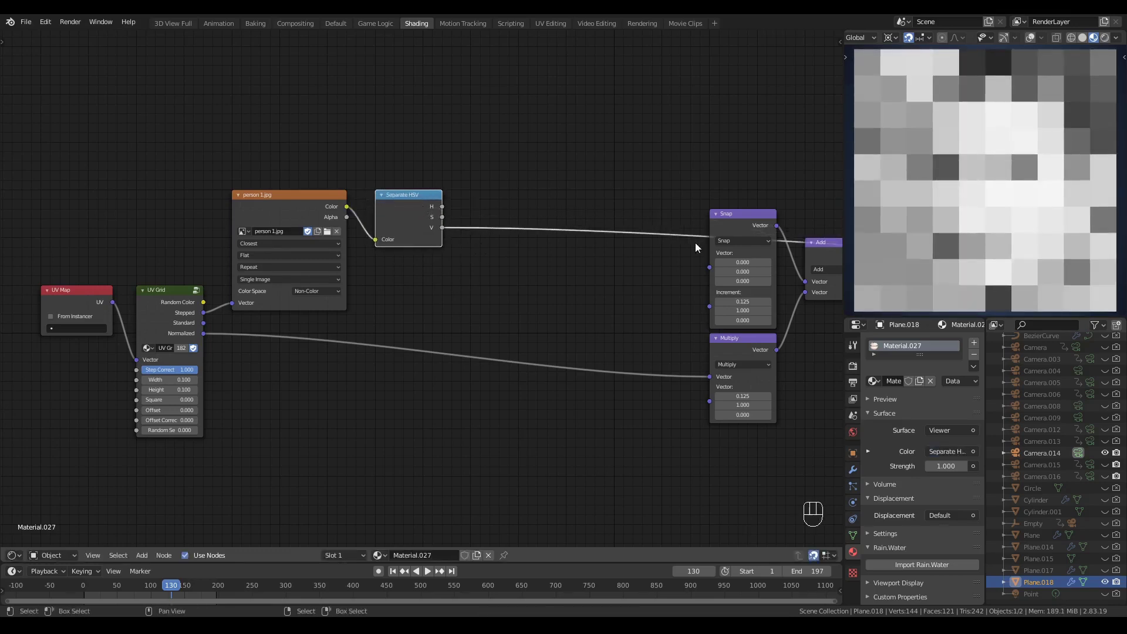
# Step: Send the Matrix Text Strip output back to the preview
pyautogui.scroll(-5, 633, 271)
pyautogui.moveTo(582, 272); pyautogui.dragTo(492, 276, button='middle')
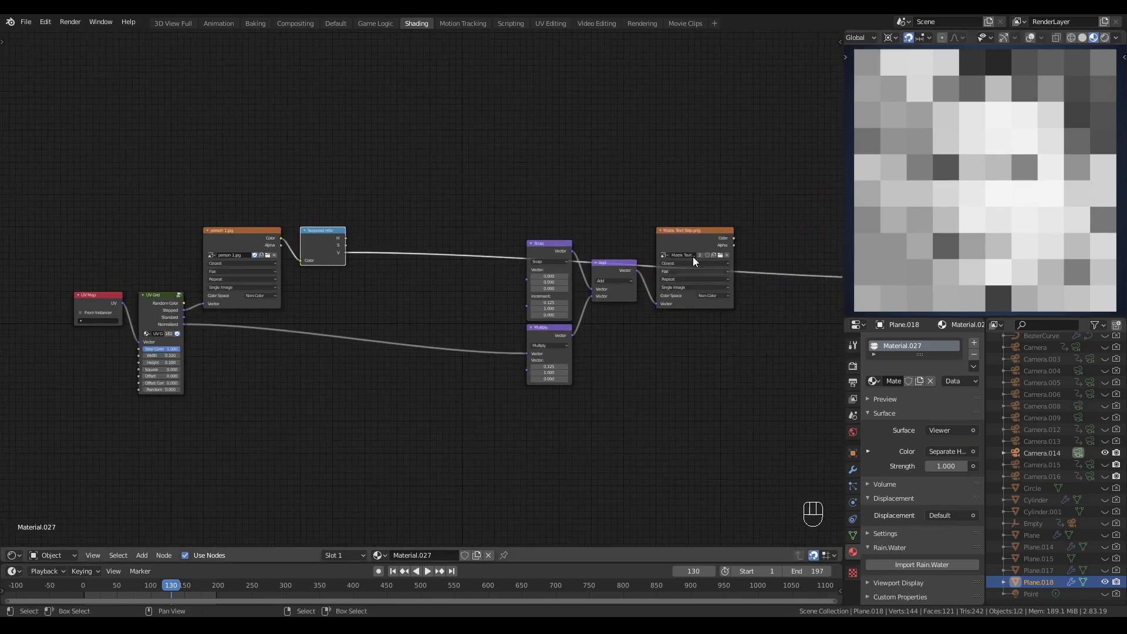
pyautogui.keyDown('ctrl'); pyautogui.keyDown('shift'); pyautogui.click(693, 234); pyautogui.keyUp('shift'); pyautogui.keyUp('ctrl')
pyautogui.scroll(3, 411, 276)
pyautogui.moveTo(385, 272); pyautogui.dragTo(519, 272, button='middle')
# Step: Add a Combine XYZ node taking Separate HSV's V in its X, driving the Snap vector
pyautogui.scroll(-1, 516, 275)
pyautogui.hotkey('shift', 'a')
pyautogui.moveTo(510, 283)
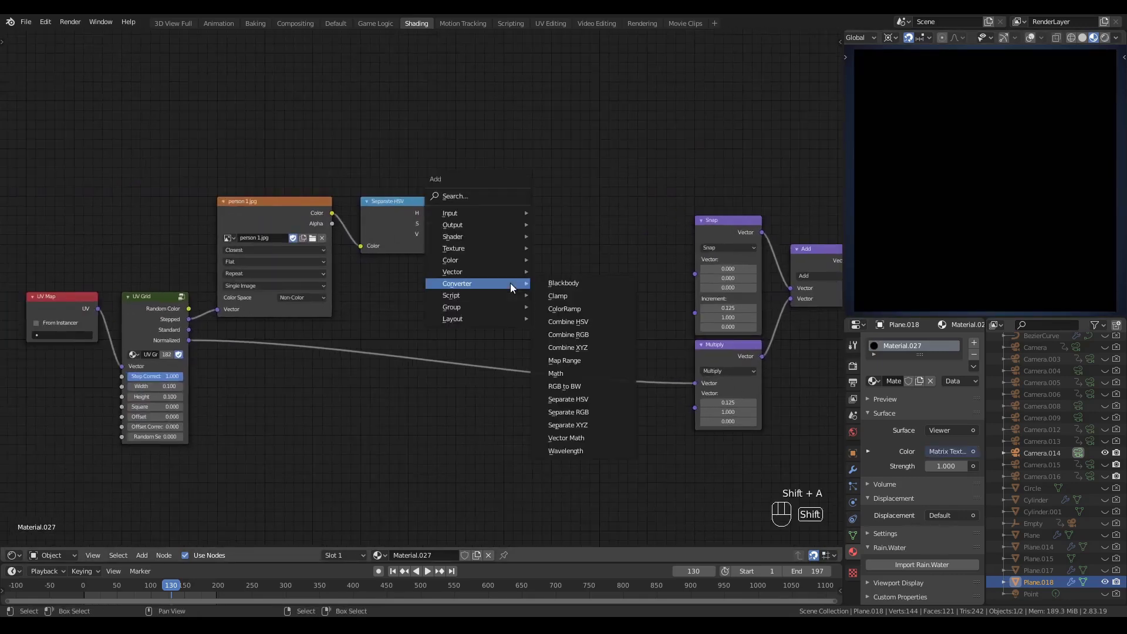
pyautogui.click(572, 348)
pyautogui.click(555, 199)
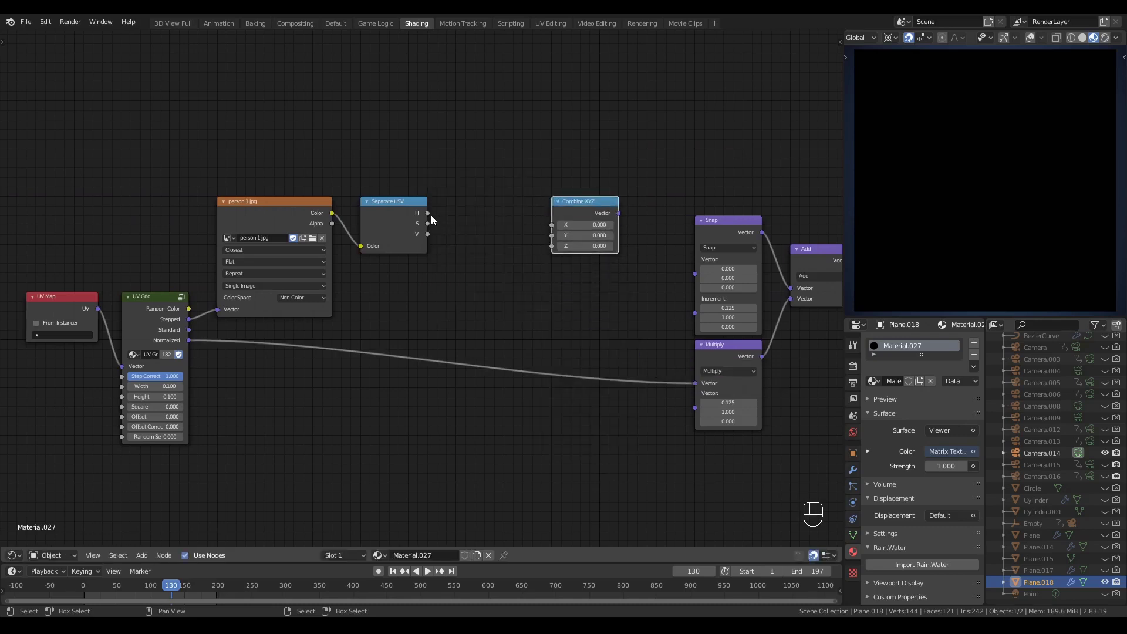
pyautogui.moveTo(428, 235); pyautogui.dragTo(699, 276)
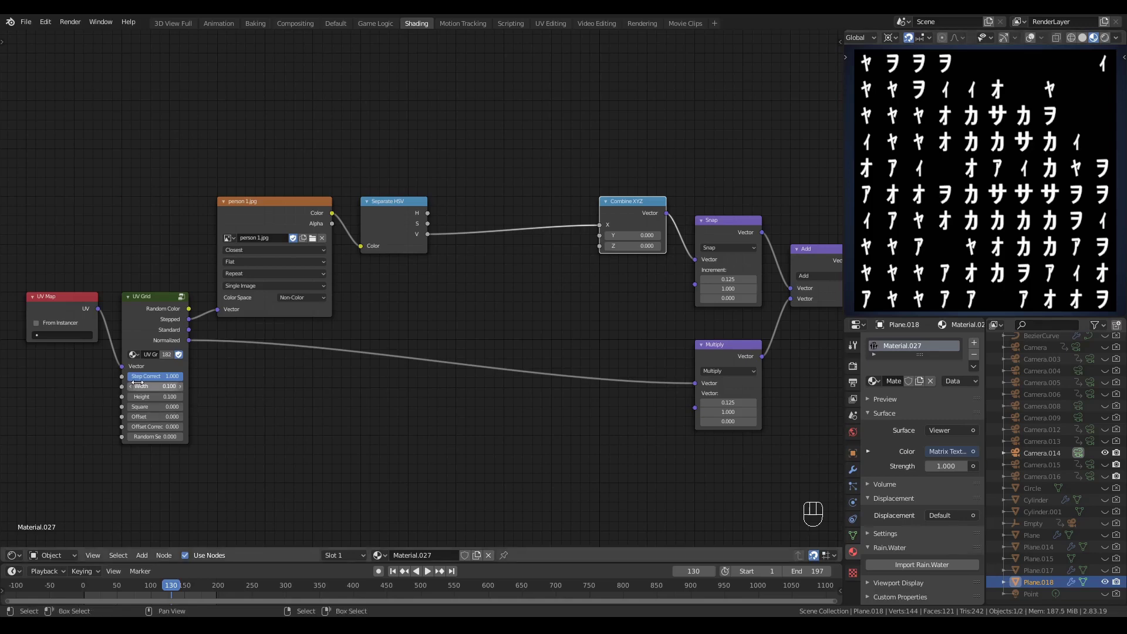
# Step: Set UV Grid width and height to 0.020, zoom out the preview, and open the image list
pyautogui.moveTo(151, 385); pyautogui.dragTo(152, 397)
pyautogui.write('.0')
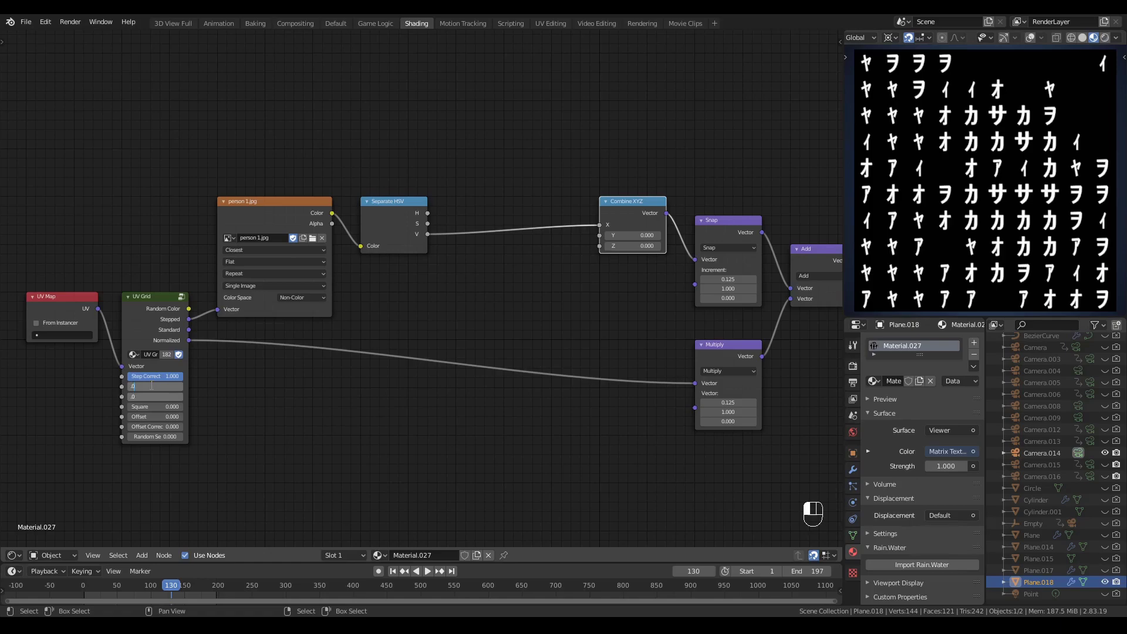
pyautogui.write('2')
pyautogui.press('Return')
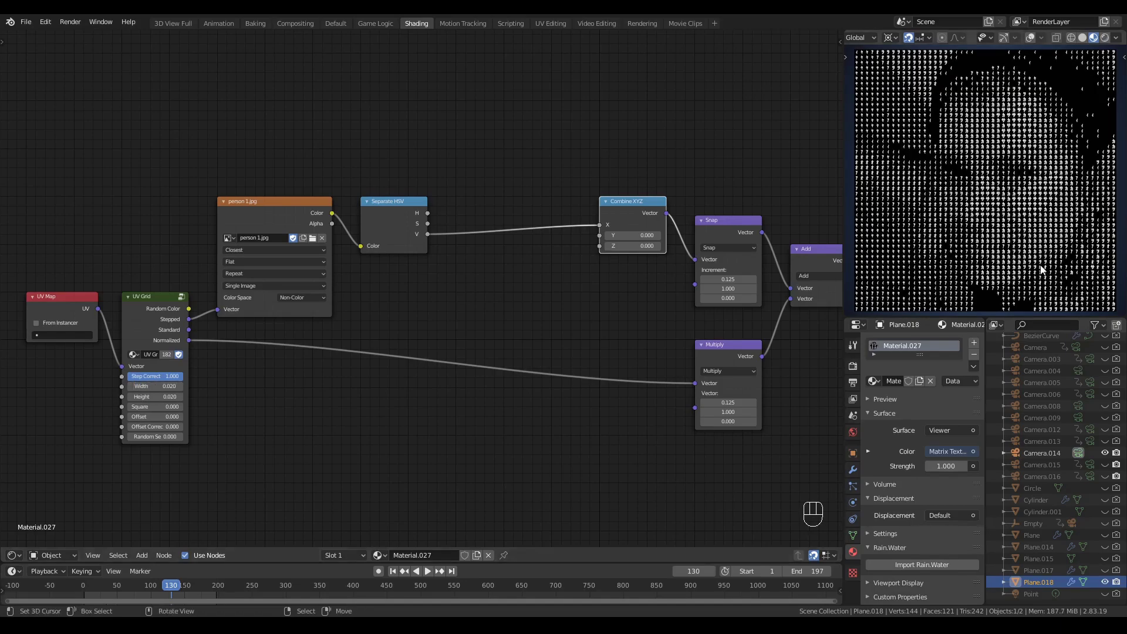
pyautogui.scroll(5, 1051, 280)
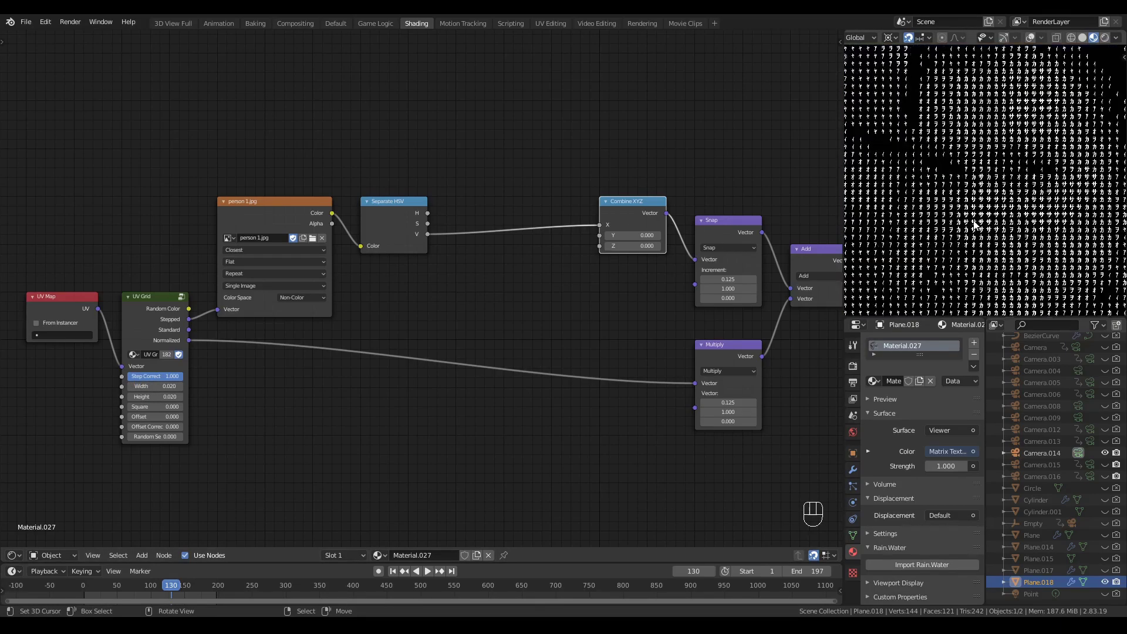
pyautogui.keyDown('ctrl'); pyautogui.moveTo(953, 180); pyautogui.dragTo(947, 313, button='middle'); pyautogui.keyUp('ctrl')
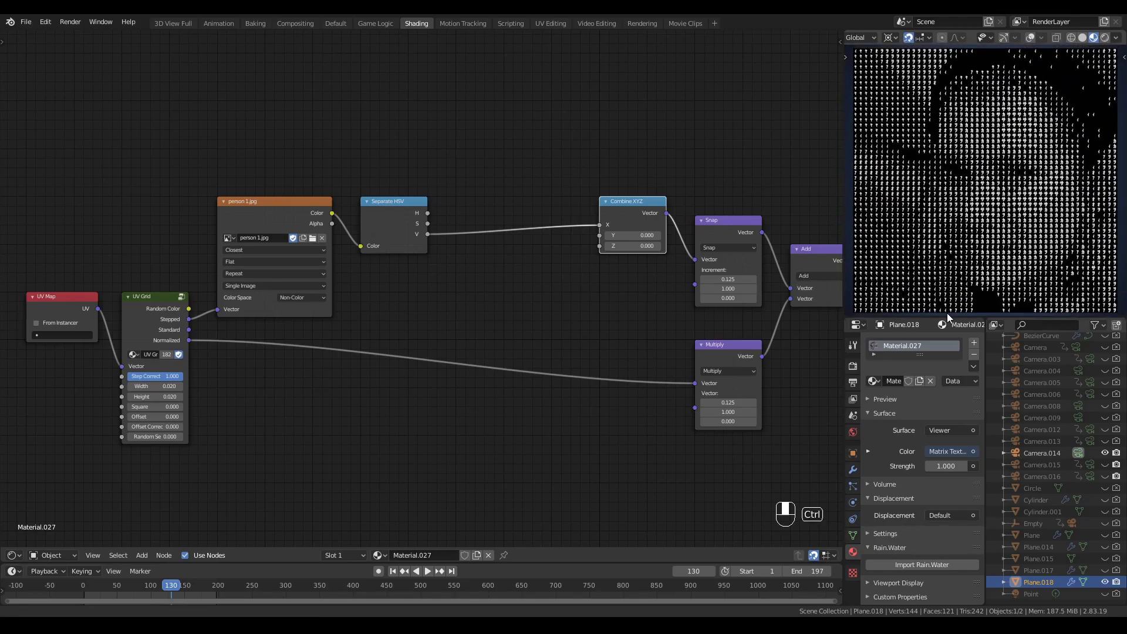
pyautogui.click(227, 238)
# Step: Try person 15.jpg and then person 20.jpg as the photo, zooming the preview onto the katakana
pyautogui.click(268, 305)
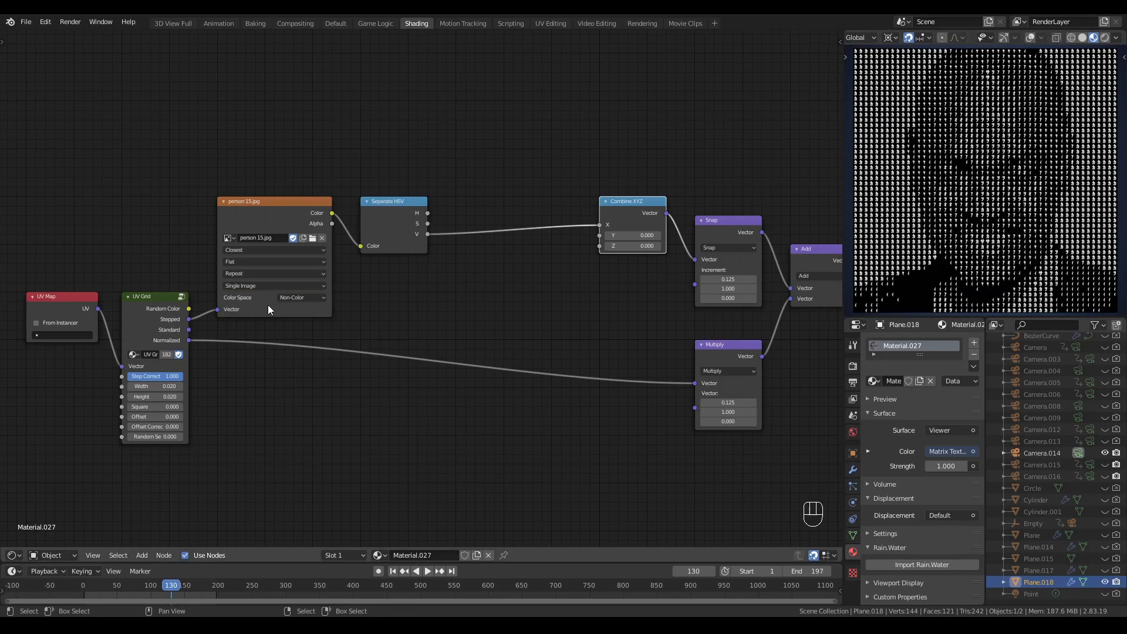
pyautogui.click(228, 241)
pyautogui.click(270, 318)
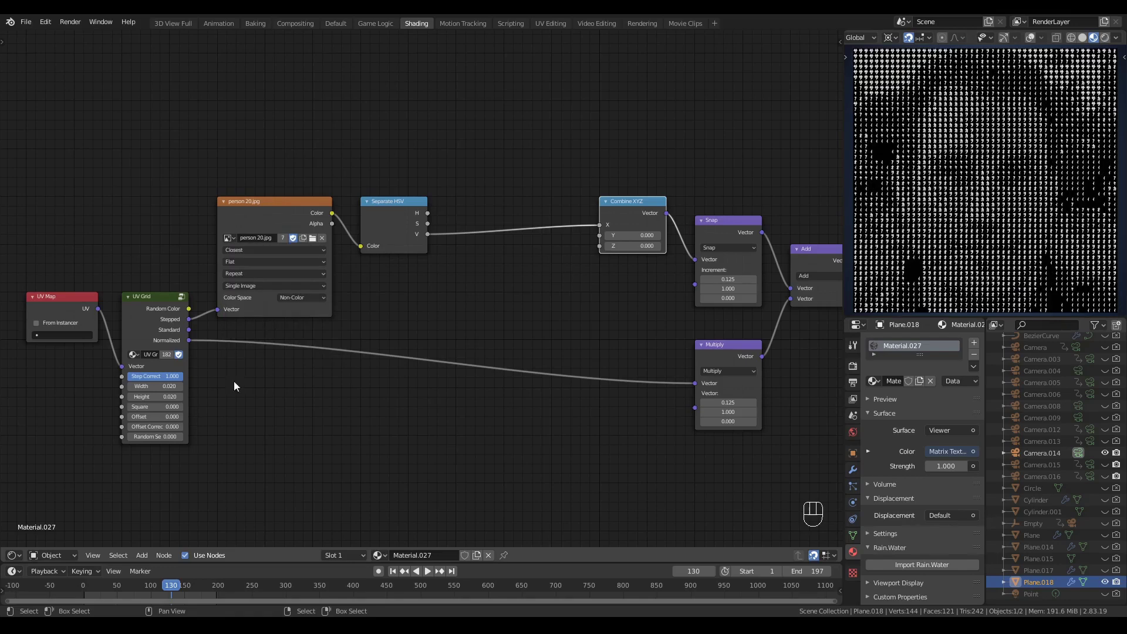
pyautogui.moveTo(209, 393); pyautogui.dragTo(241, 387, button='middle')
pyautogui.scroll(2, 241, 388)
pyautogui.scroll(8, 967, 234)
pyautogui.scroll(-1, 954, 186)
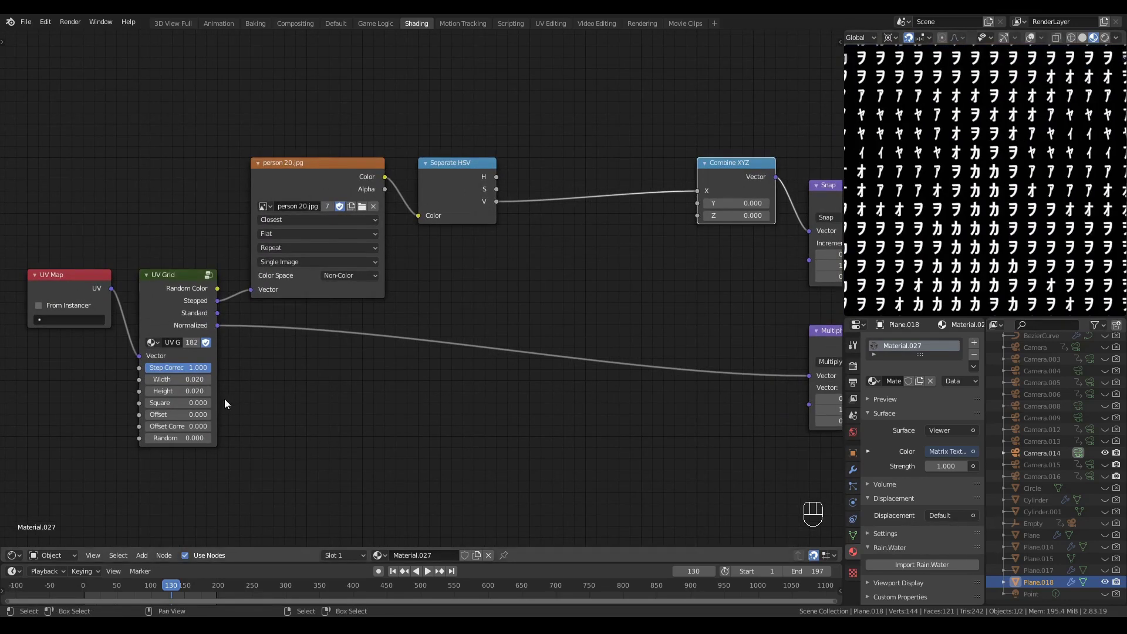
# Step: Set the UV Grid cell Width to 0.012 and Height to 0.018
pyautogui.click(182, 380)
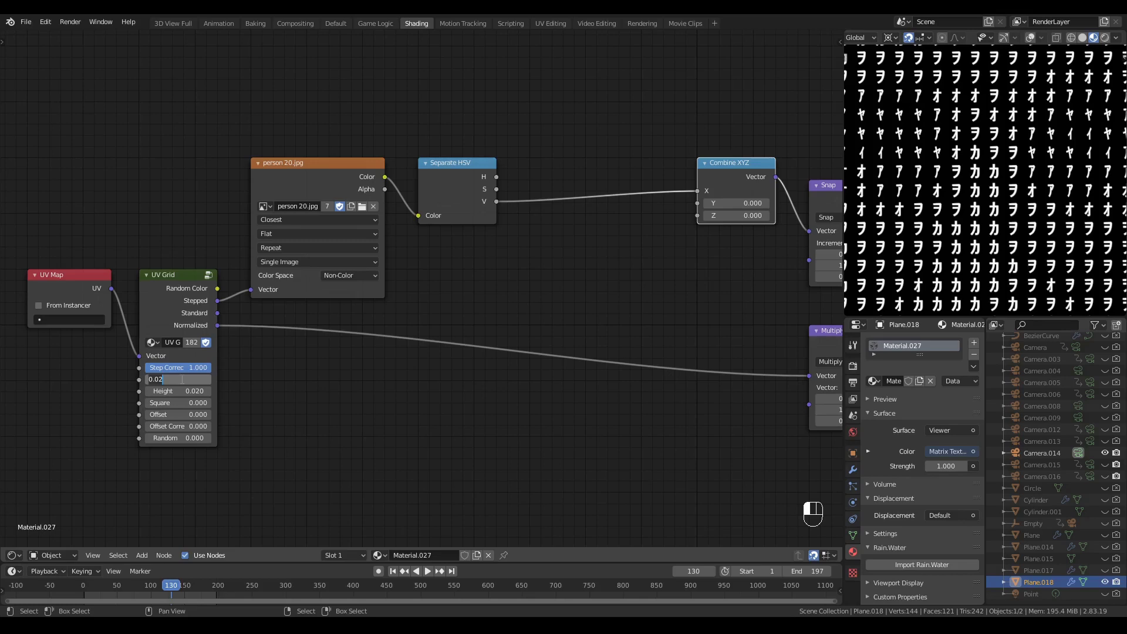
pyautogui.write('.012')
pyautogui.press('Tab')
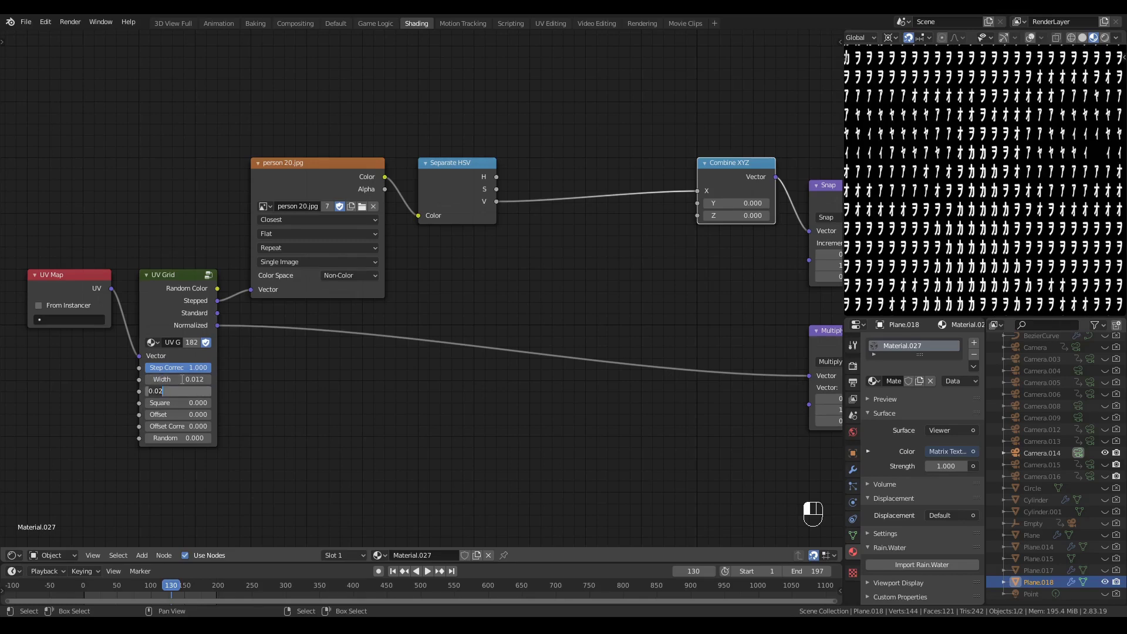
pyautogui.write('.0')
pyautogui.press('Return')
pyautogui.scroll(-8, 896, 254)
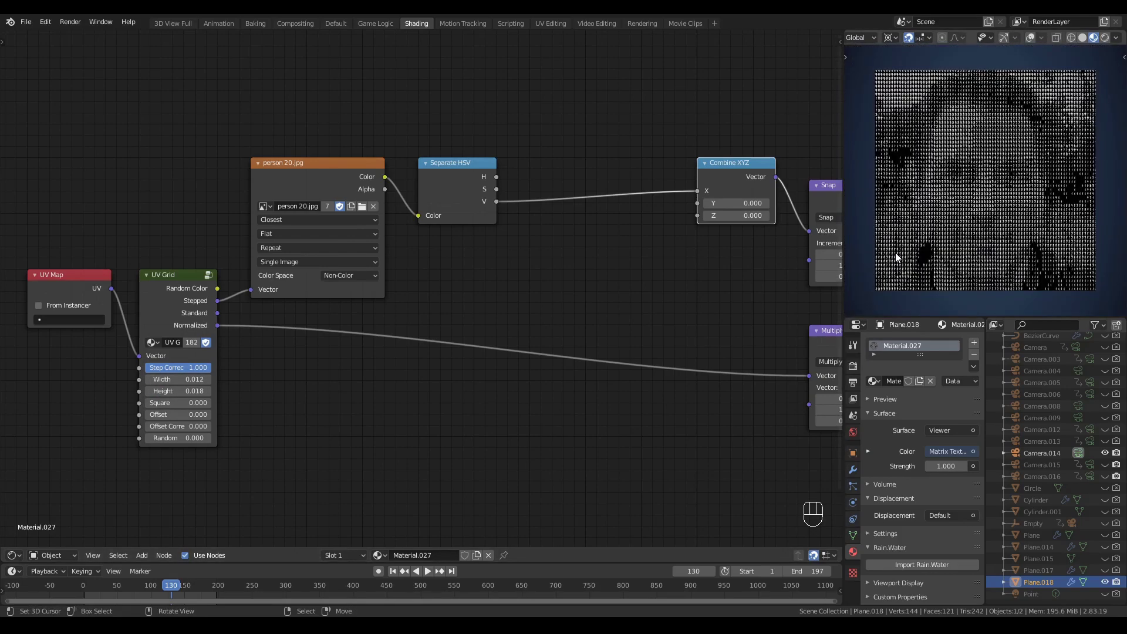
pyautogui.scroll(2, 896, 256)
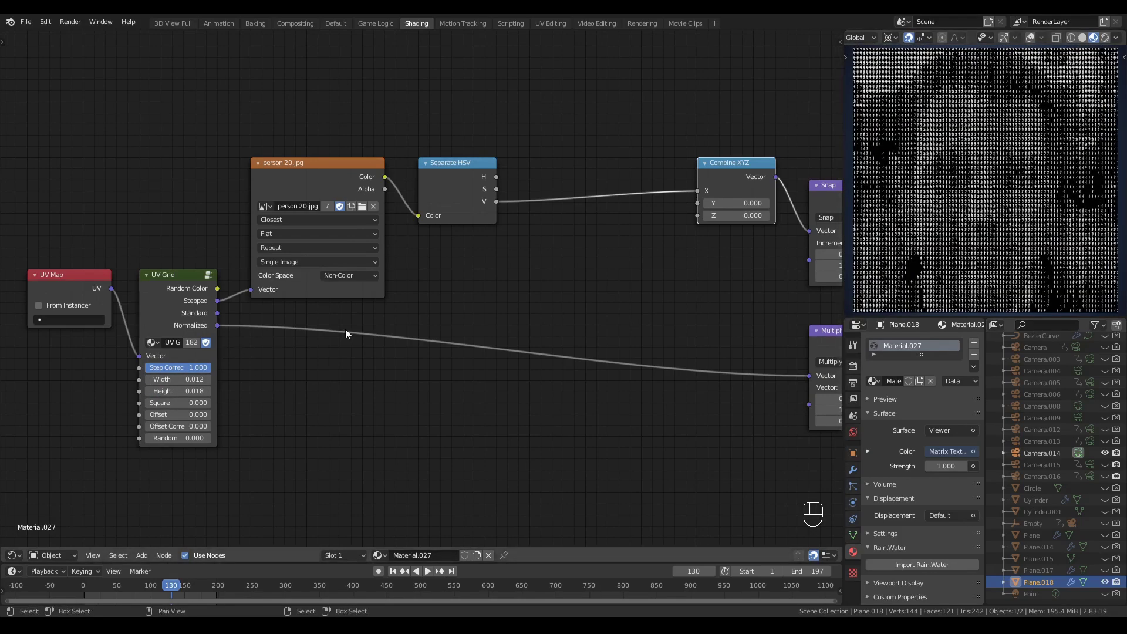
# Step: Cycle the portrait through person 3, 24 and 15 to person 1.jpg, then split the node editor
pyautogui.click(266, 206)
pyautogui.click(295, 291)
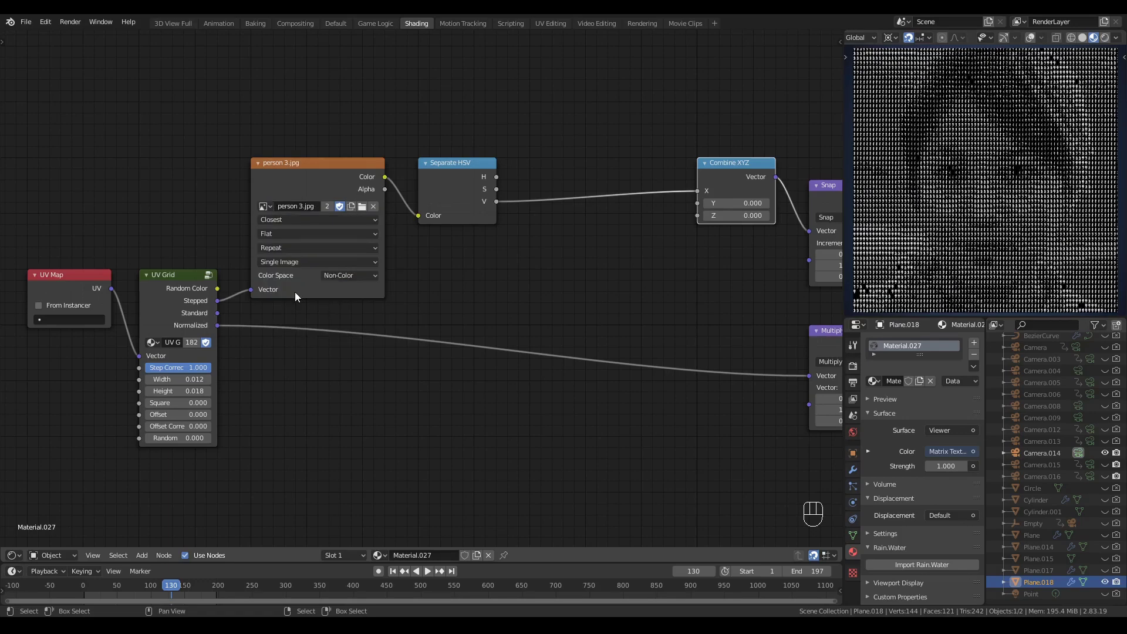
pyautogui.click(263, 207)
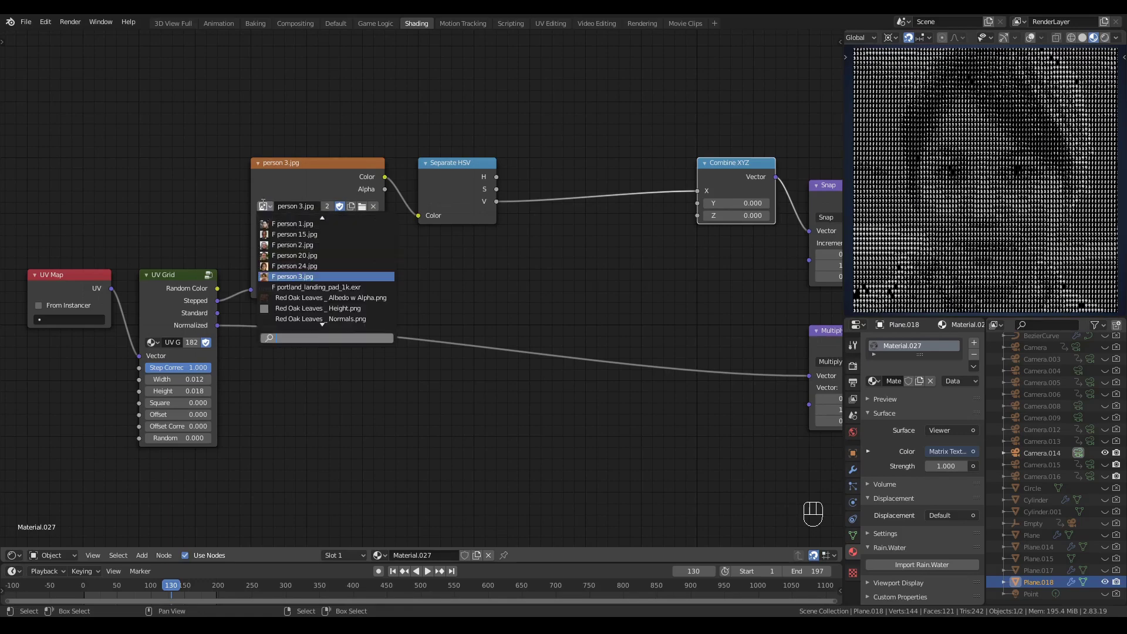
pyautogui.click(288, 264)
pyautogui.click(264, 208)
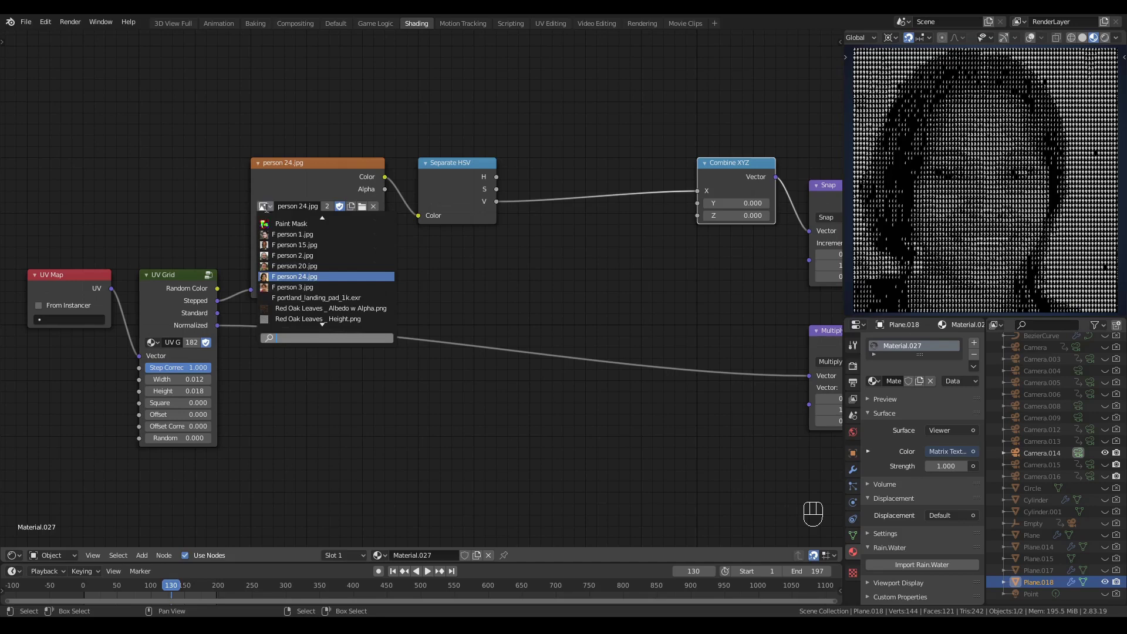
pyautogui.click(284, 245)
pyautogui.click(264, 207)
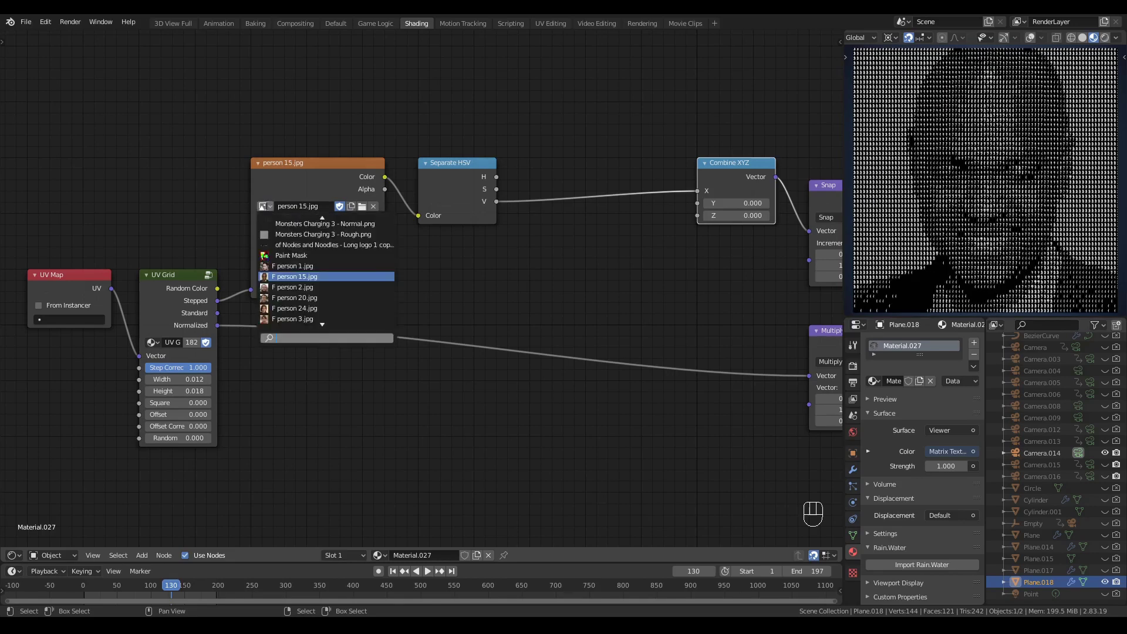
pyautogui.click(283, 267)
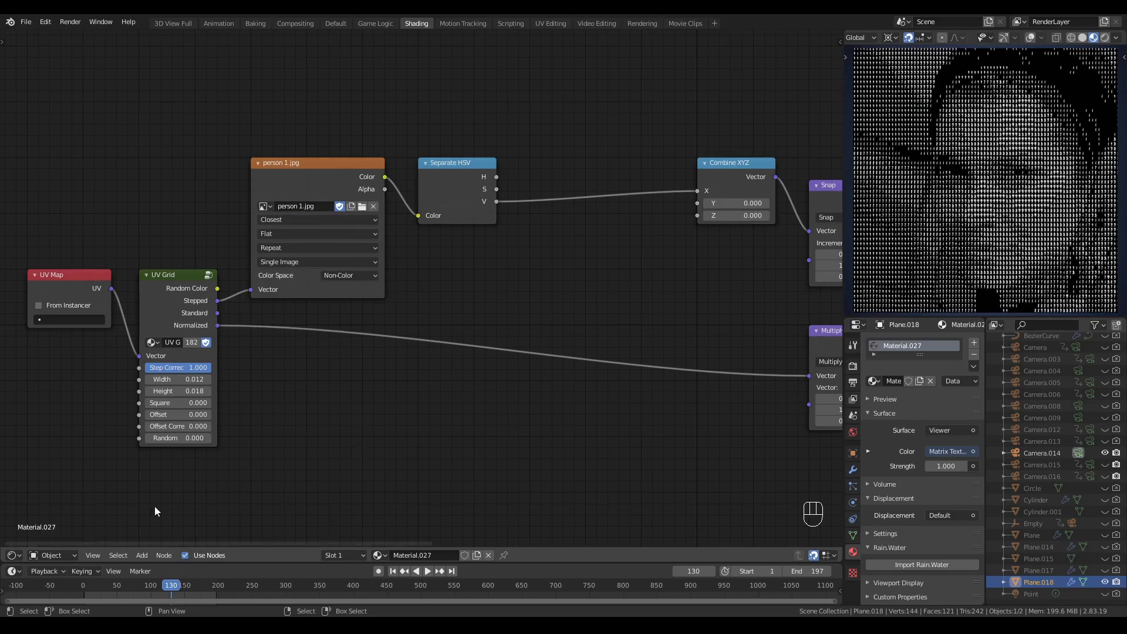
pyautogui.moveTo(2, 556); pyautogui.dragTo(418, 557)
# Step: Make the left half an Image Editor at actual size and open its image list
pyautogui.click(14, 558)
pyautogui.click(44, 451)
pyautogui.press('KP_1')
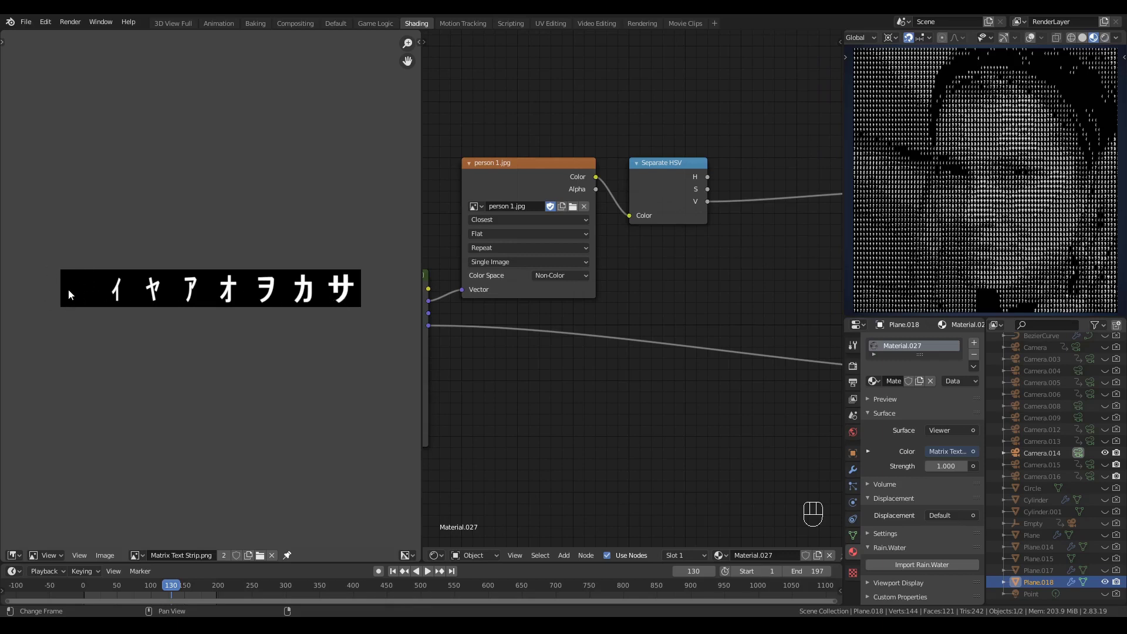
pyautogui.click(141, 554)
# Step: Filter images by 'strip' and show Matrix Text Multi-Strip.png fitted in the viewer
pyautogui.write('strip')
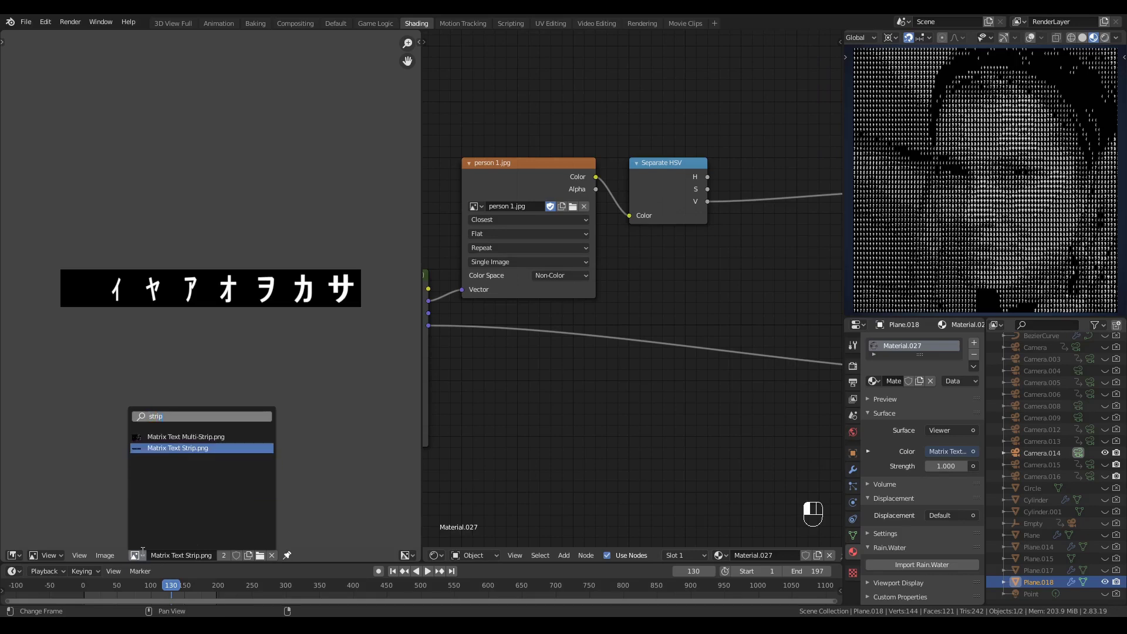
pyautogui.click(185, 437)
pyautogui.press('Home')
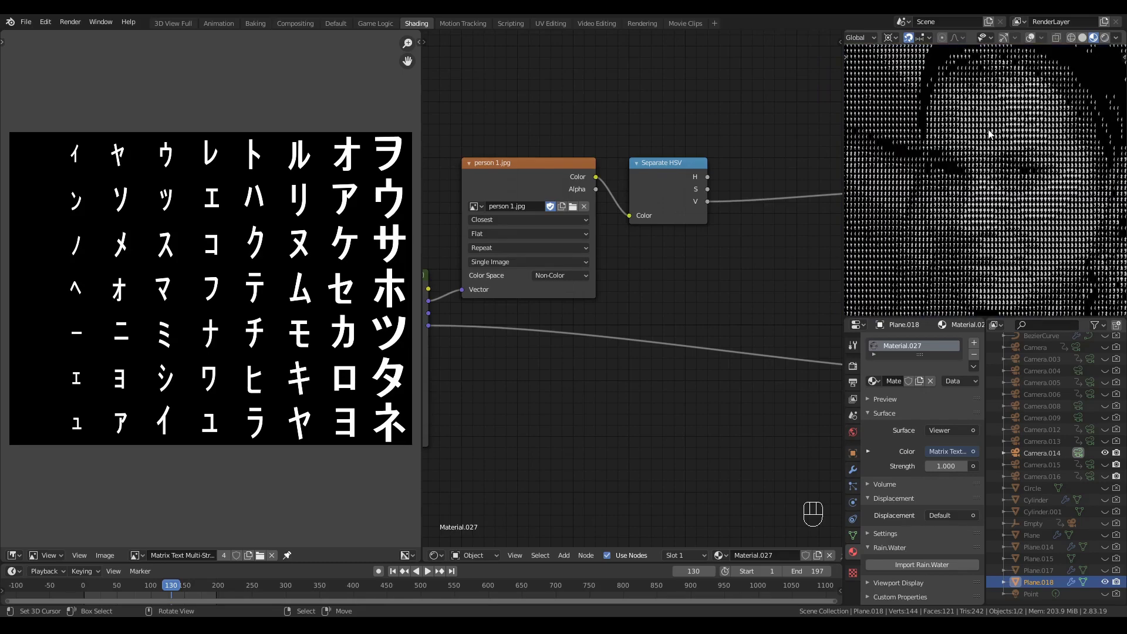
pyautogui.scroll(-2, 987, 139)
pyautogui.scroll(2, 972, 164)
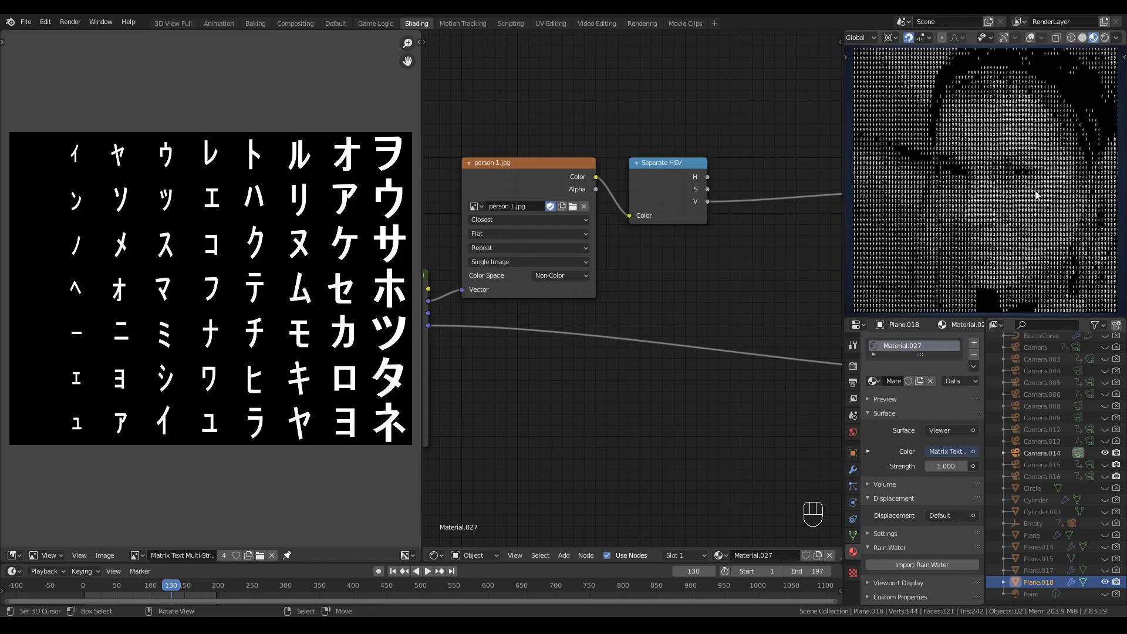
pyautogui.scroll(8, 1037, 207)
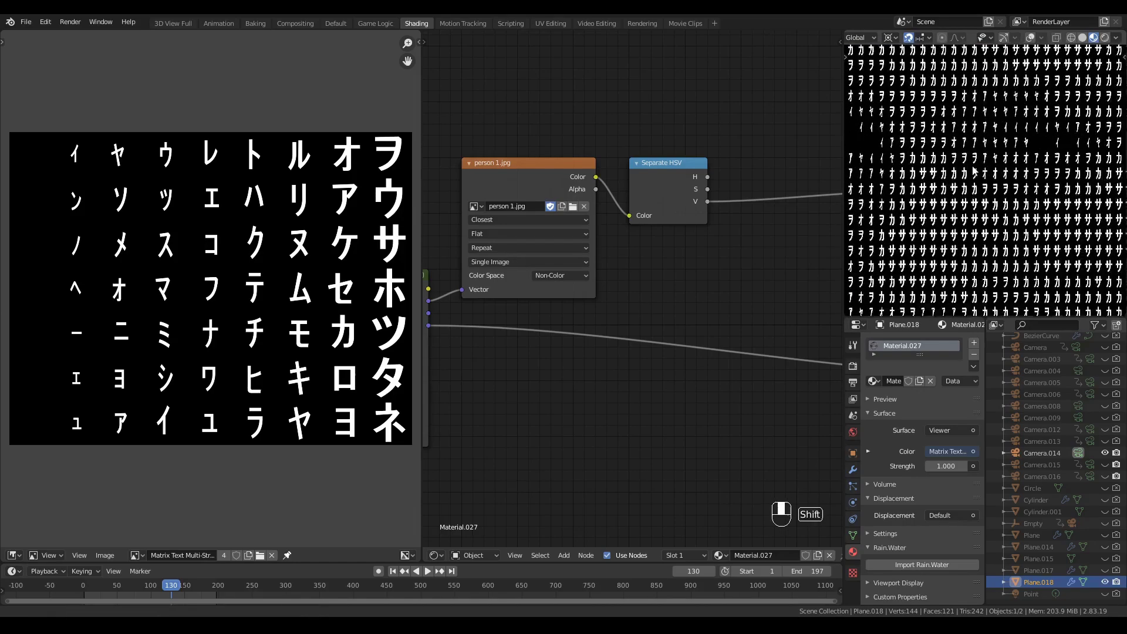
pyautogui.scroll(-8, 903, 166)
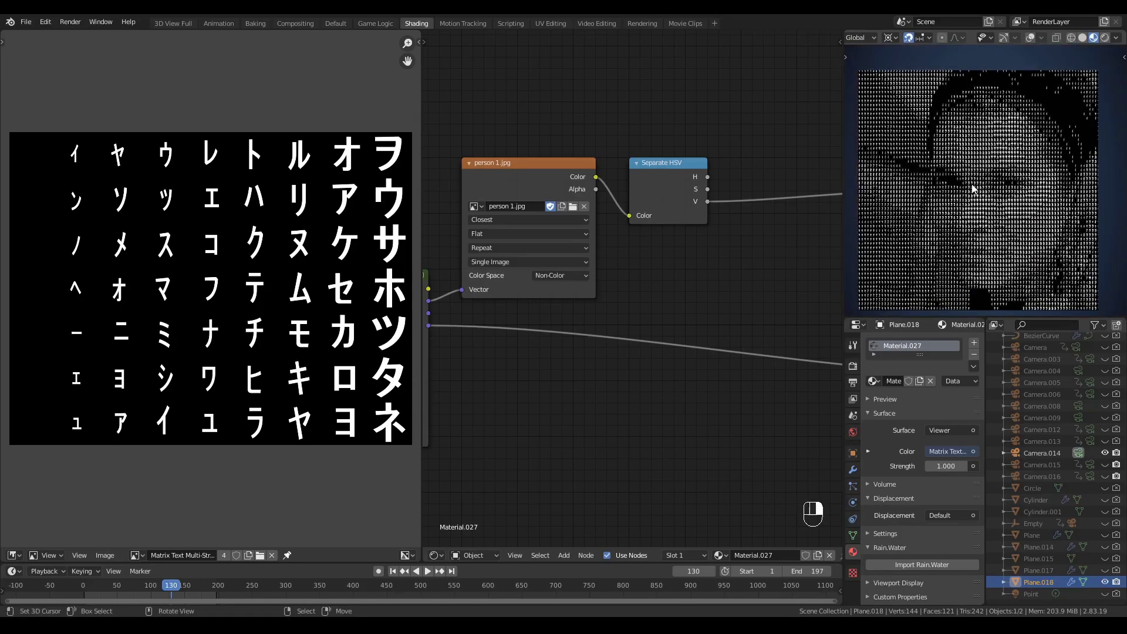
# Step: Frame and zoom the viewport on the plane, then join the node editor back over the viewer
pyautogui.hotkey('alt', 'q')
pyautogui.click(1077, 211)
pyautogui.moveTo(978, 195)
pyautogui.keyDown('ctrl'); pyautogui.mouseDown(button='middle')
pyautogui.moveTo(974, 208)
pyautogui.moveTo(977, 187)
pyautogui.mouseUp(button='middle'); pyautogui.keyUp('ctrl')
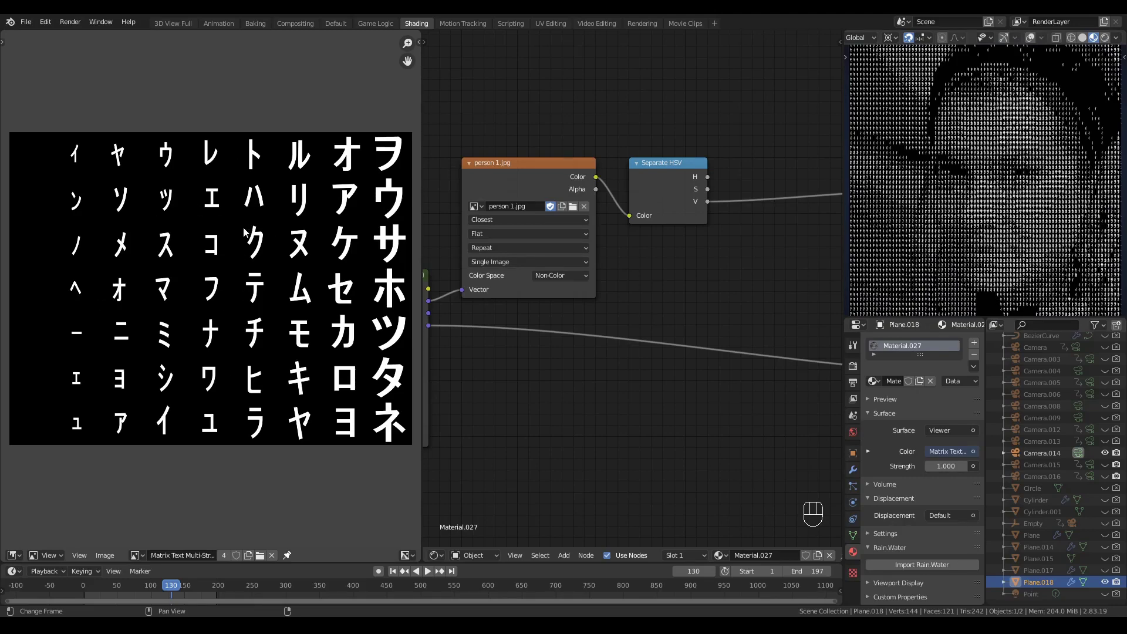
pyautogui.moveTo(426, 556); pyautogui.dragTo(404, 521)
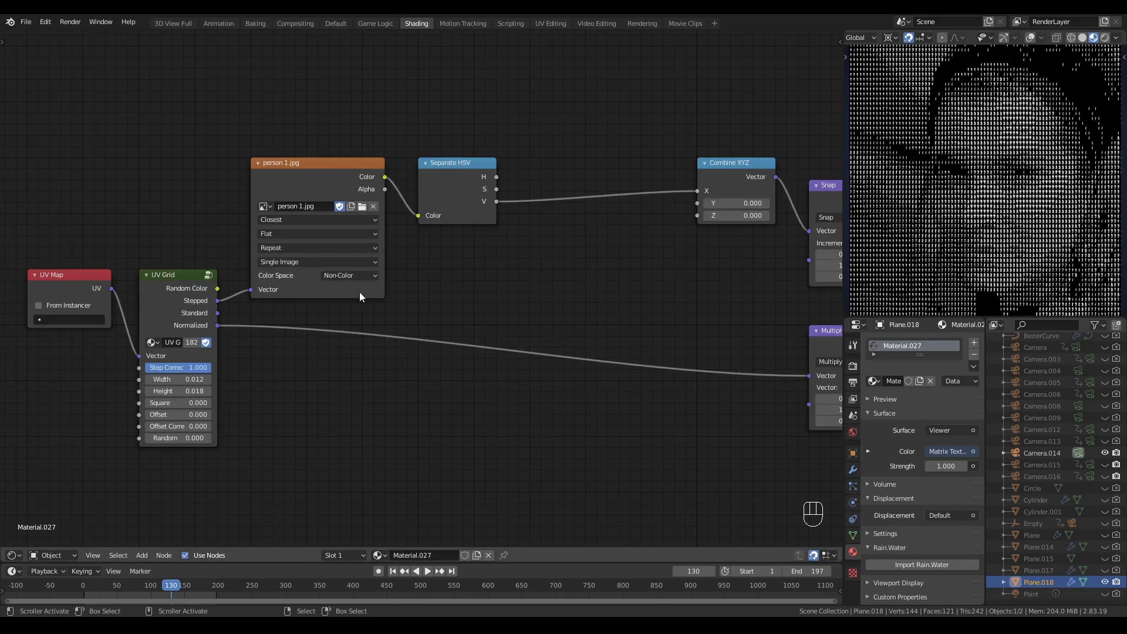
pyautogui.scroll(-3, 582, 283)
pyautogui.moveTo(584, 283); pyautogui.dragTo(329, 306, button='middle')
pyautogui.moveTo(704, 343); pyautogui.dragTo(532, 347, button='middle')
# Step: Switch the character texture node's image to Matrix Text Multi-Strip.png
pyautogui.scroll(4, 586, 333)
pyautogui.scroll(2, 582, 253)
pyautogui.click(590, 220)
pyautogui.hotkey('ctrl', 'z')
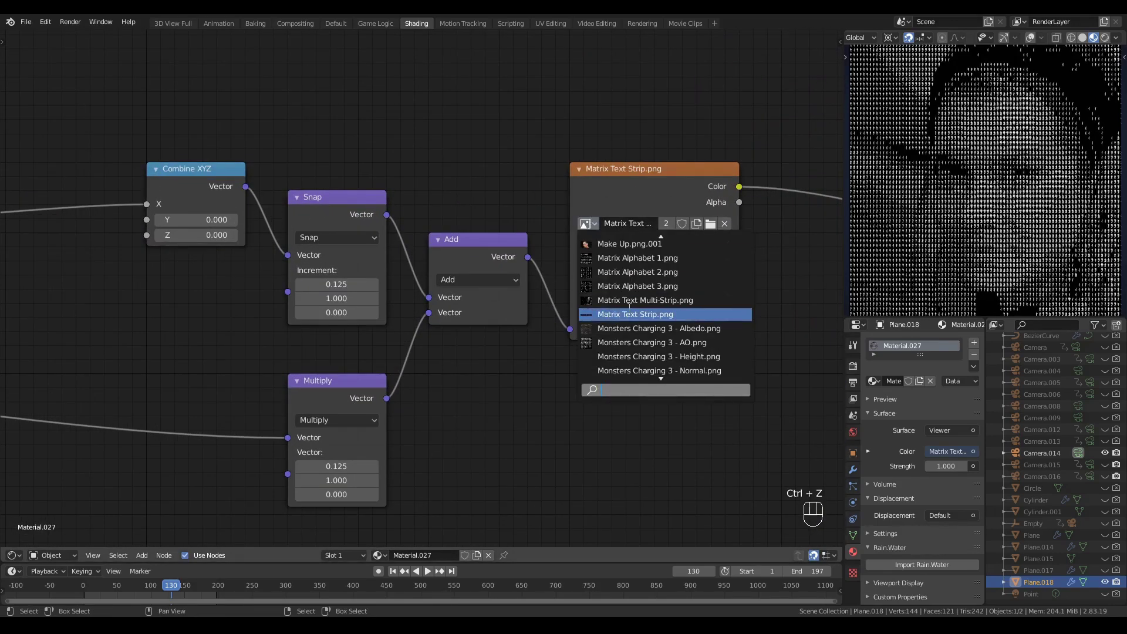
pyautogui.click(643, 301)
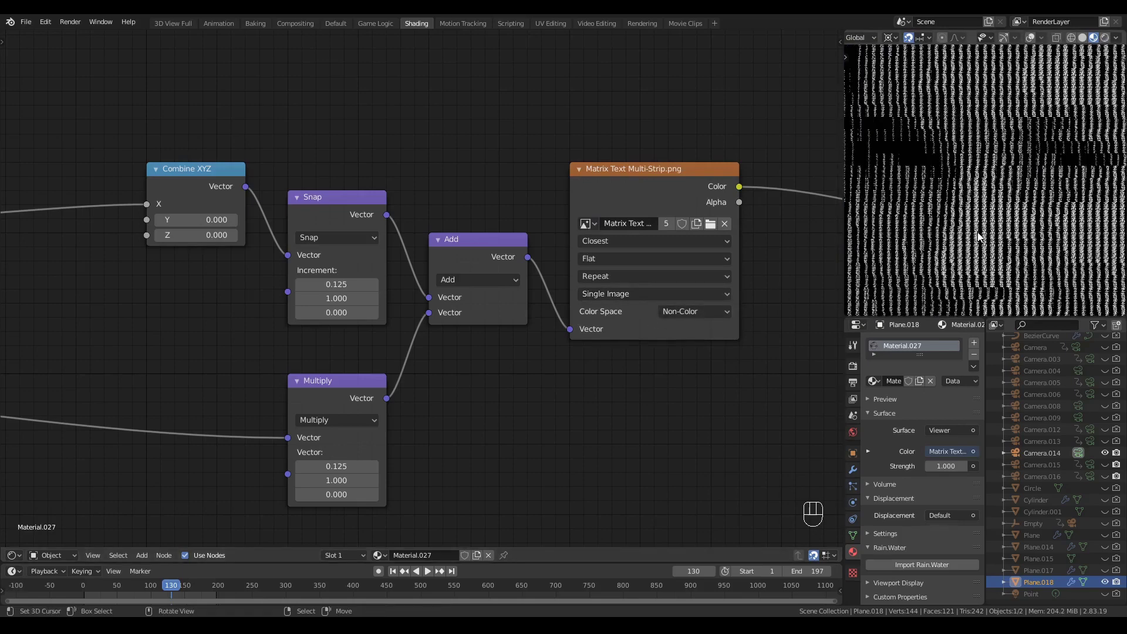
pyautogui.scroll(-2, 169, 308)
pyautogui.moveTo(169, 309); pyautogui.dragTo(460, 307, button='middle')
pyautogui.scroll(1, 321, 274)
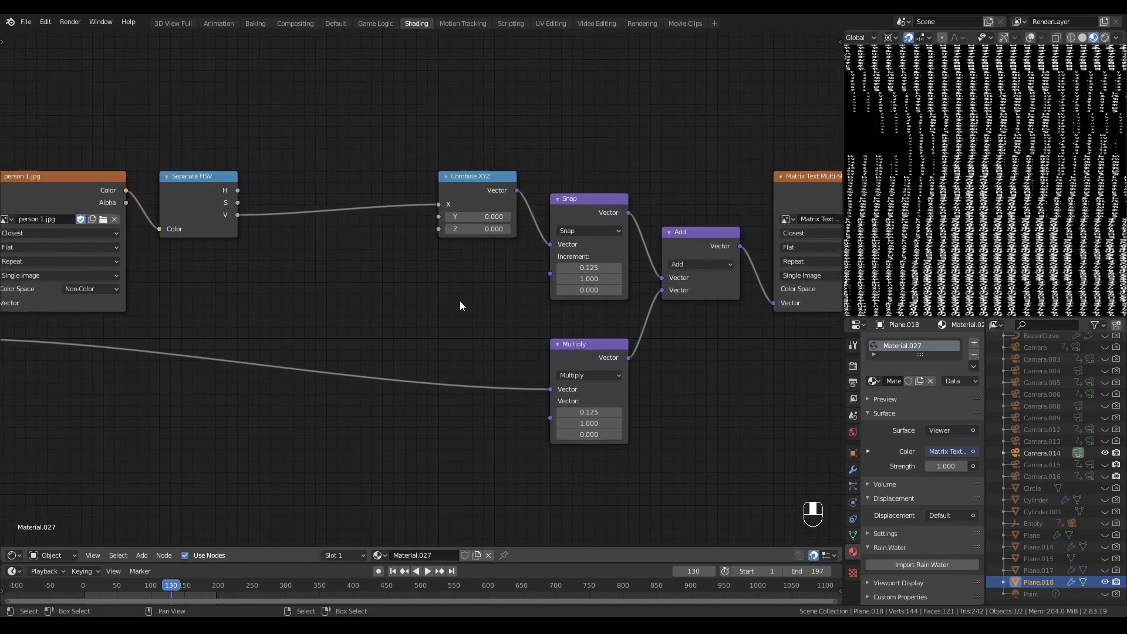
# Step: Briefly split off an Image Editor to view the character sheet, then join it back
pyautogui.moveTo(2, 559); pyautogui.dragTo(433, 550)
pyautogui.click(14, 557)
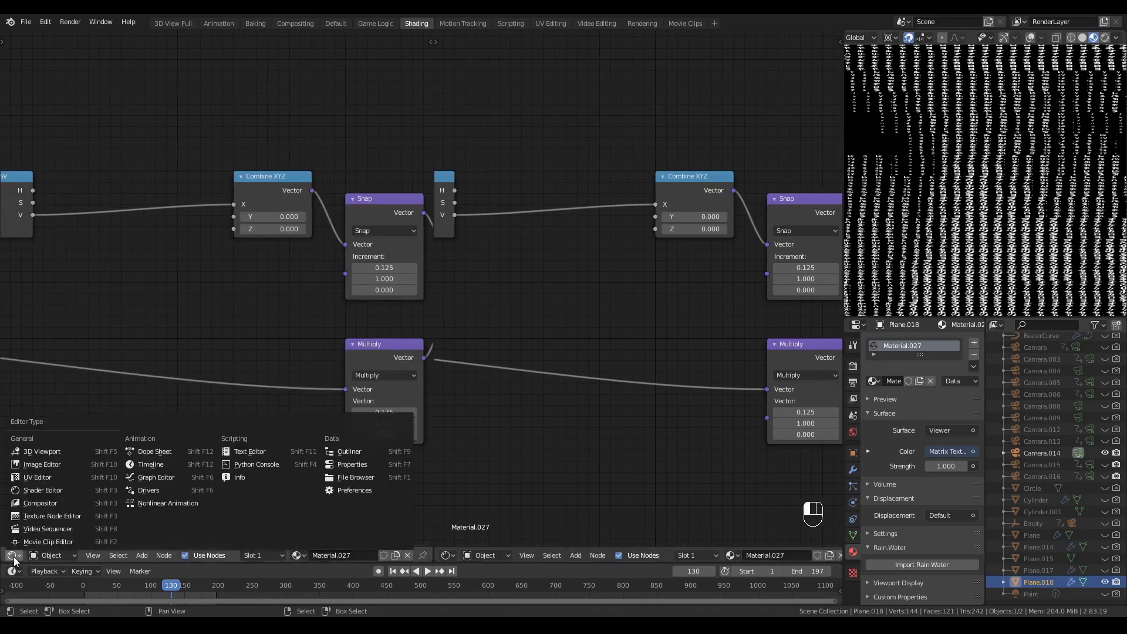
pyautogui.click(41, 465)
pyautogui.hotkey('shift', 'Home')
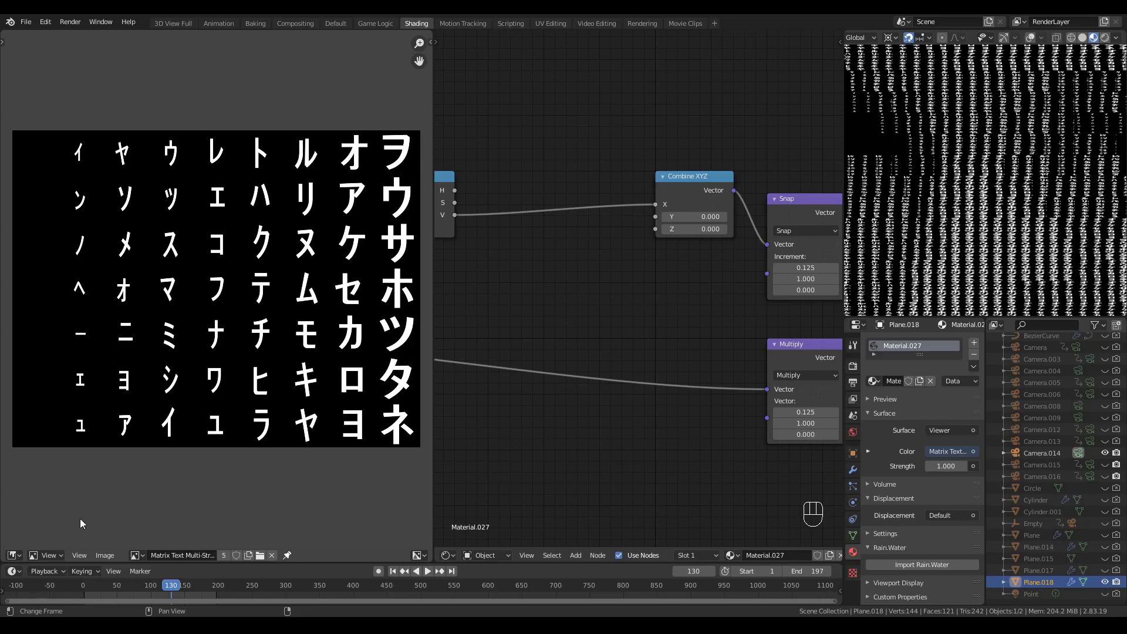
pyautogui.moveTo(436, 560); pyautogui.dragTo(360, 513)
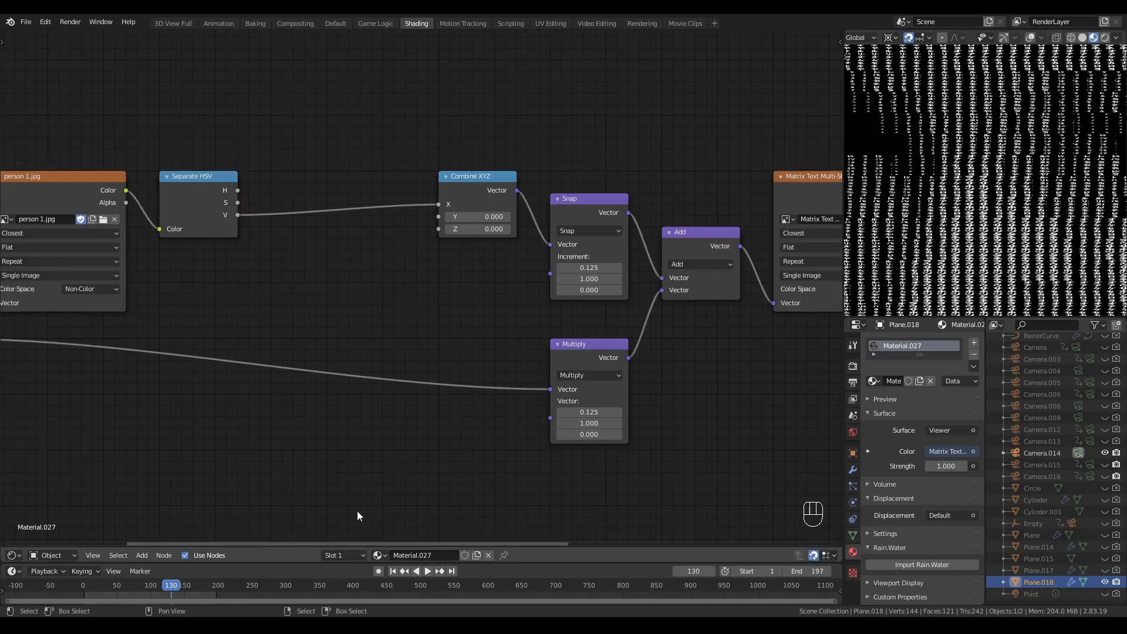
# Step: Set the Snap and Multiply increments together to 1/9 (0.111) and 1/7 (0.143)
pyautogui.moveTo(532, 342); pyautogui.dragTo(458, 344, button='middle')
pyautogui.moveTo(450, 258); pyautogui.dragTo(517, 394)
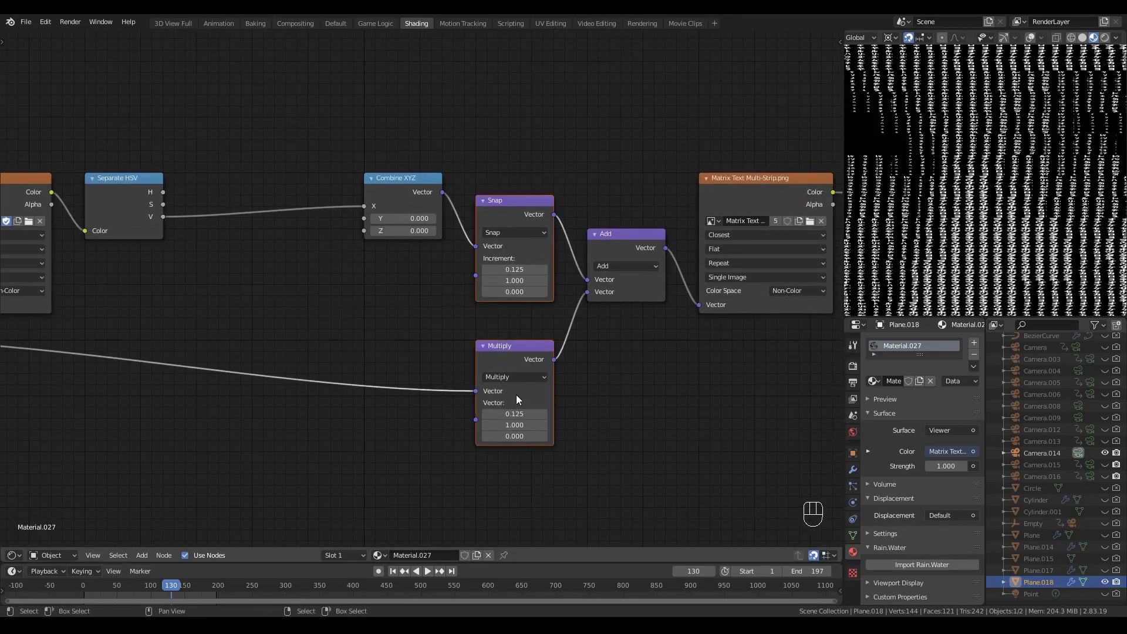
pyautogui.keyDown('alt'); pyautogui.click(512, 269); pyautogui.keyUp('alt')
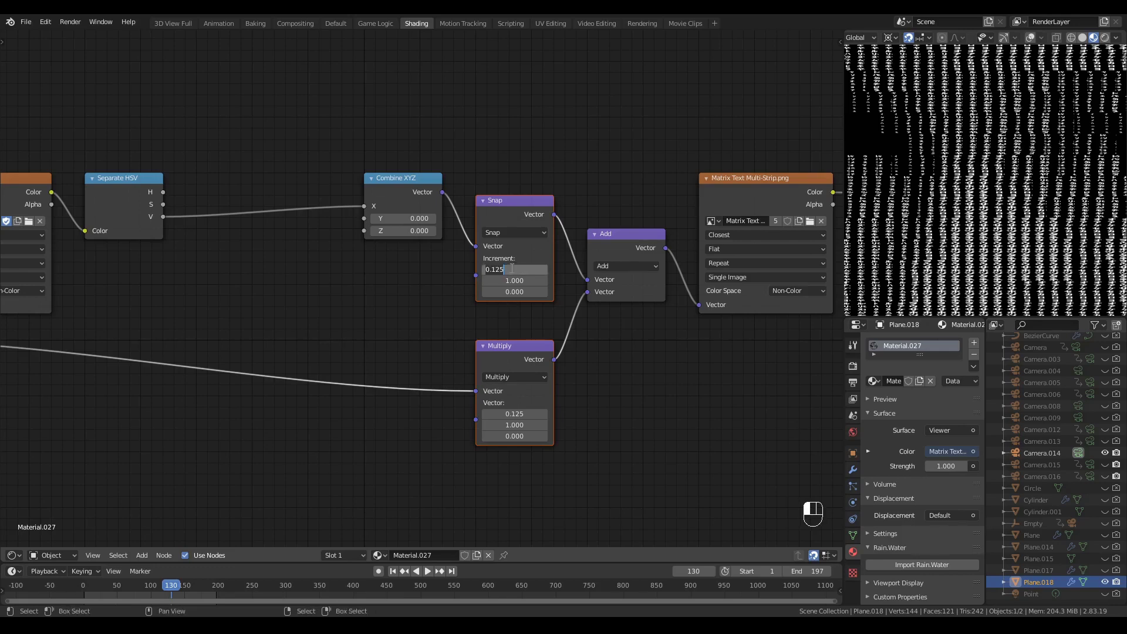
pyautogui.write('1/9')
pyautogui.press('Tab')
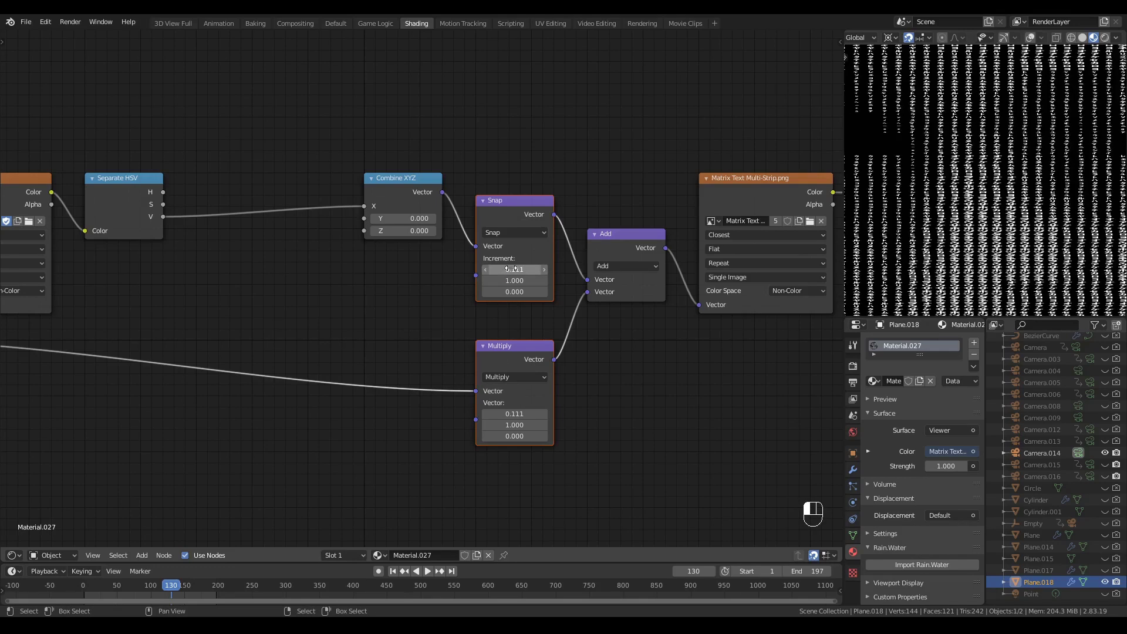
pyautogui.write('1.0')
pyautogui.write('1/')
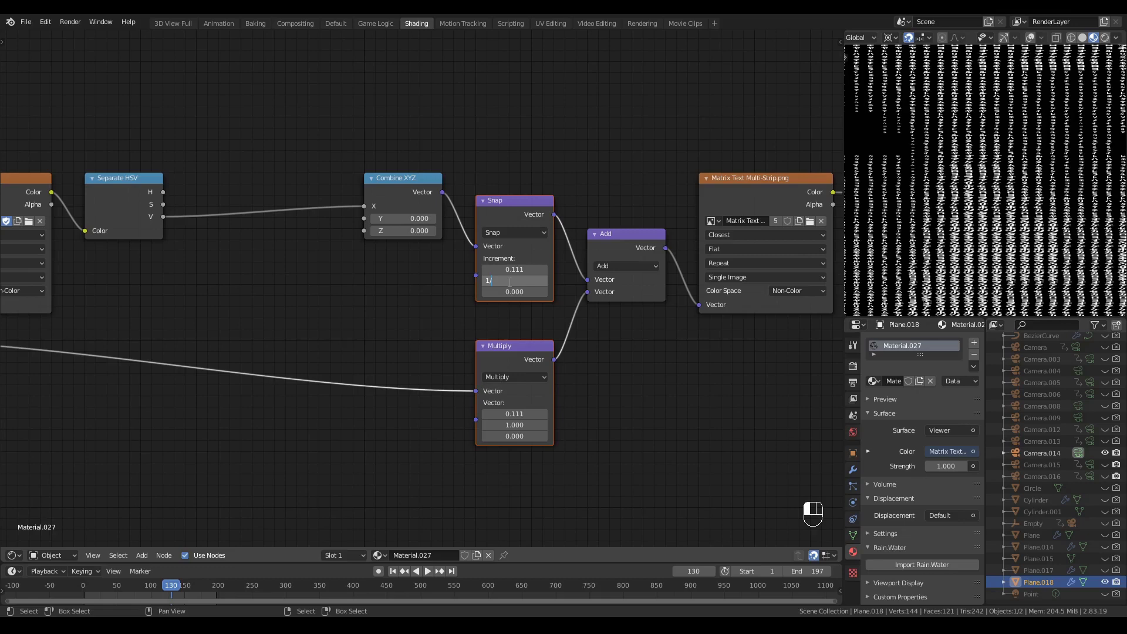
pyautogui.press('Return')
# Step: Add a Separate RGB node fed by the stepped UV grid, placed under Separate HSV
pyautogui.scroll(-1, 330, 317)
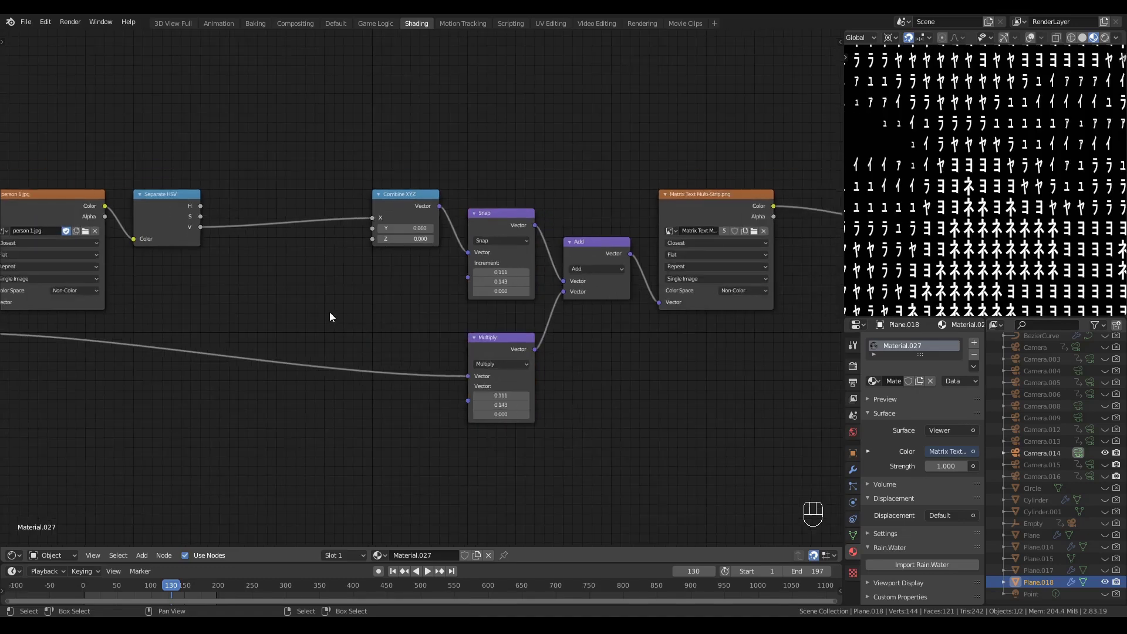
pyautogui.moveTo(329, 317); pyautogui.dragTo(515, 289, button='middle')
pyautogui.press('q')
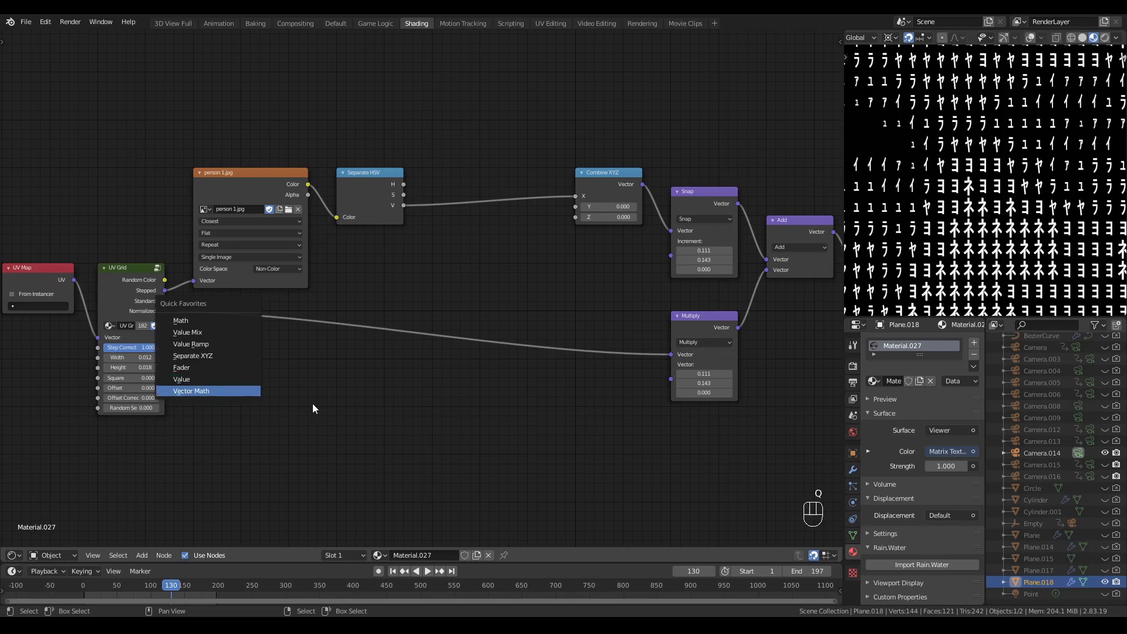
pyautogui.hotkey('shift', 'a')
pyautogui.moveTo(199, 435)
pyautogui.click(279, 397)
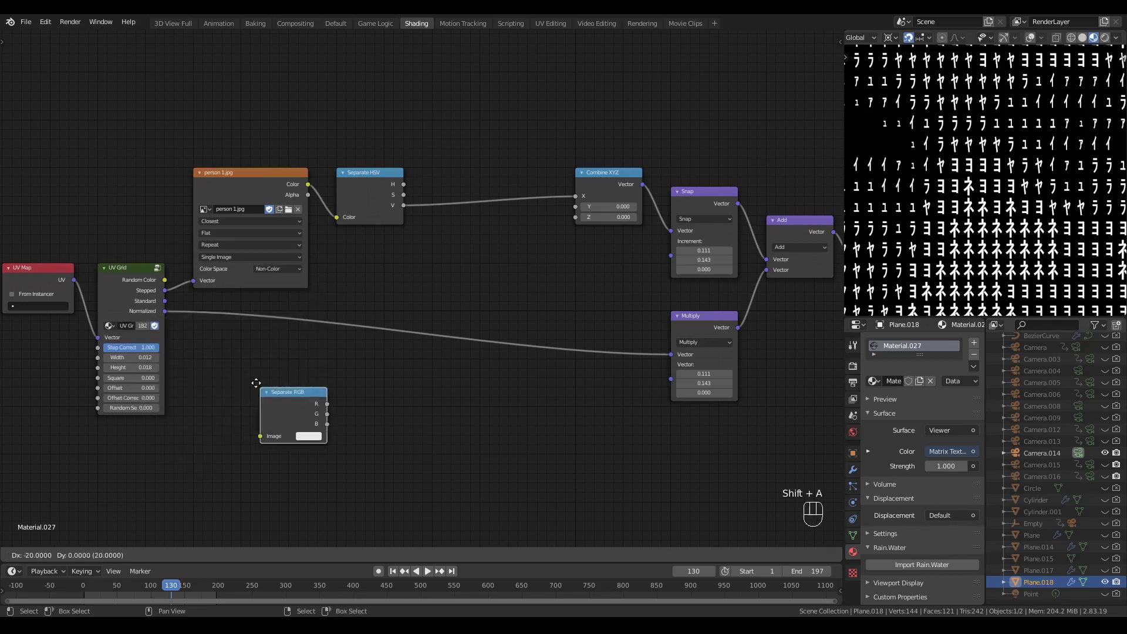
pyautogui.click(218, 353)
pyautogui.moveTo(167, 290); pyautogui.dragTo(203, 398)
pyautogui.moveTo(230, 363); pyautogui.dragTo(364, 253)
# Step: Connect Separate RGB's R output to Combine XYZ's Y input
pyautogui.scroll(1, 475, 268)
pyautogui.moveTo(475, 272); pyautogui.dragTo(440, 303, button='middle')
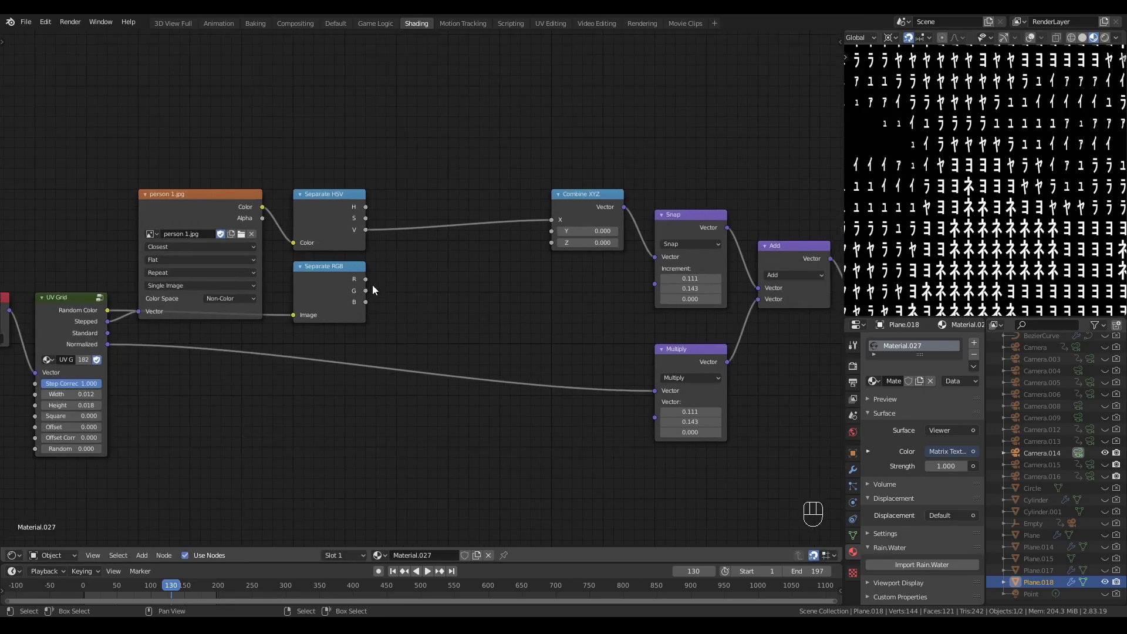
pyautogui.moveTo(366, 279); pyautogui.dragTo(555, 232)
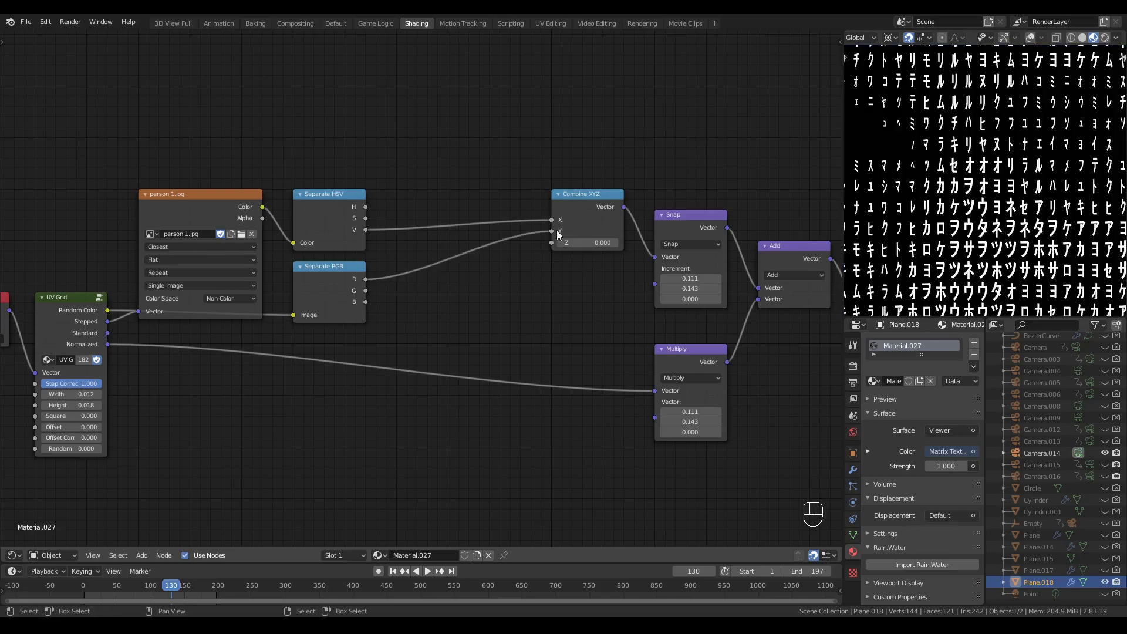
pyautogui.scroll(-2, 954, 233)
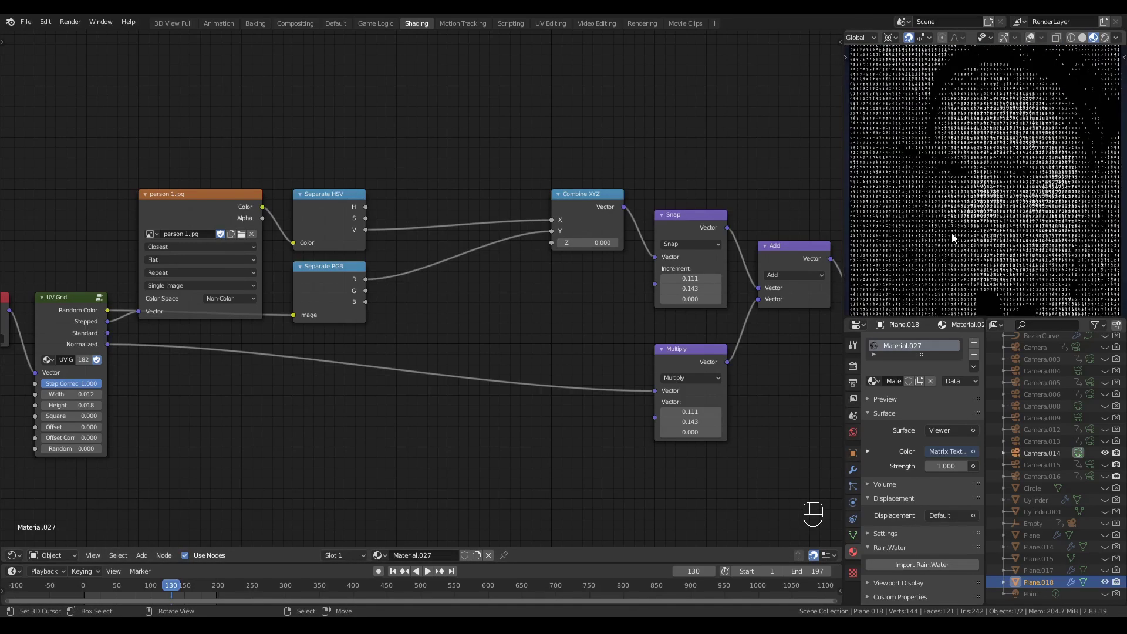
# Step: Frame the portrait plane and try person 2.jpg and person 15.jpg as the source photo
pyautogui.moveTo(952, 234)
pyautogui.keyDown('ctrl'); pyautogui.mouseDown(button='middle')
pyautogui.moveTo(956, 172)
pyautogui.moveTo(959, 246)
pyautogui.mouseUp(button='middle'); pyautogui.keyUp('ctrl')
pyautogui.scroll(2, 958, 242)
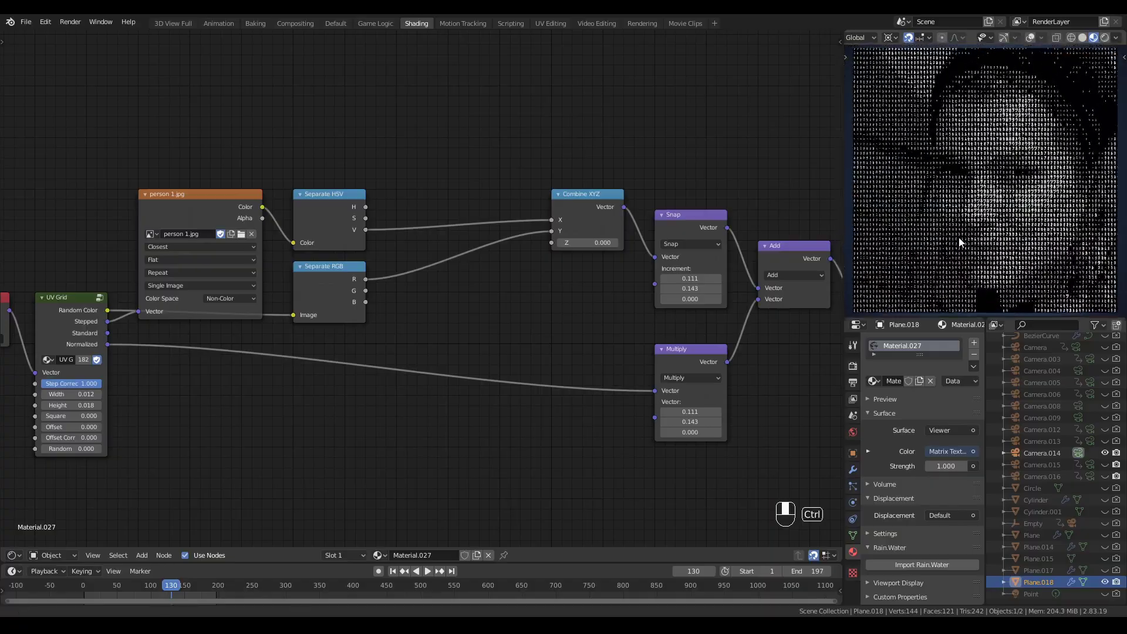
pyautogui.click(151, 234)
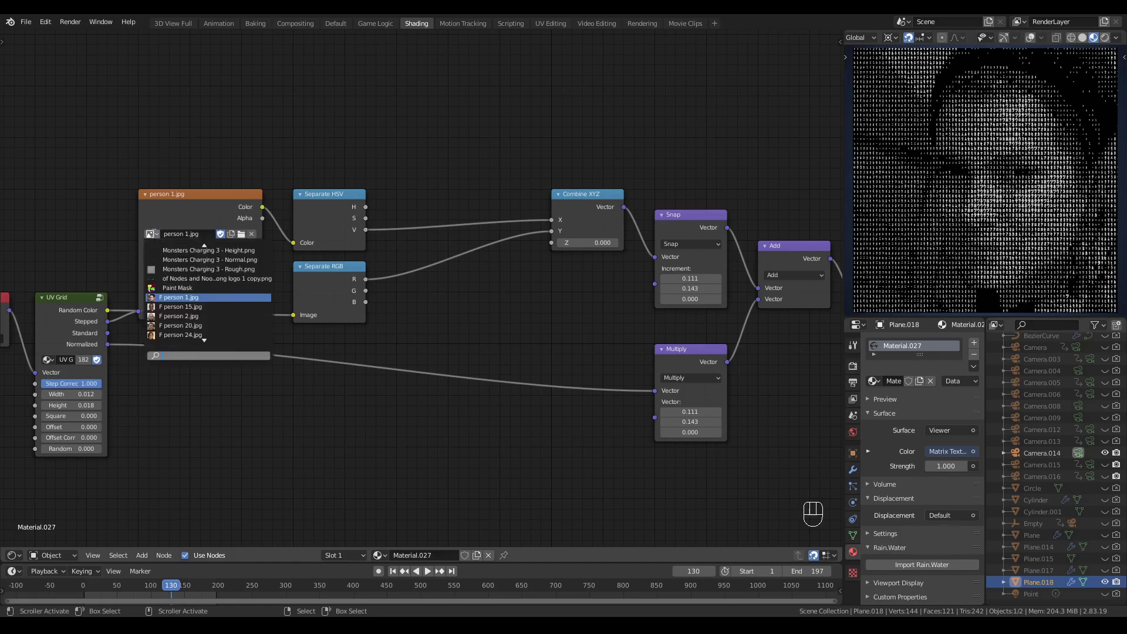
pyautogui.click(206, 317)
pyautogui.click(152, 234)
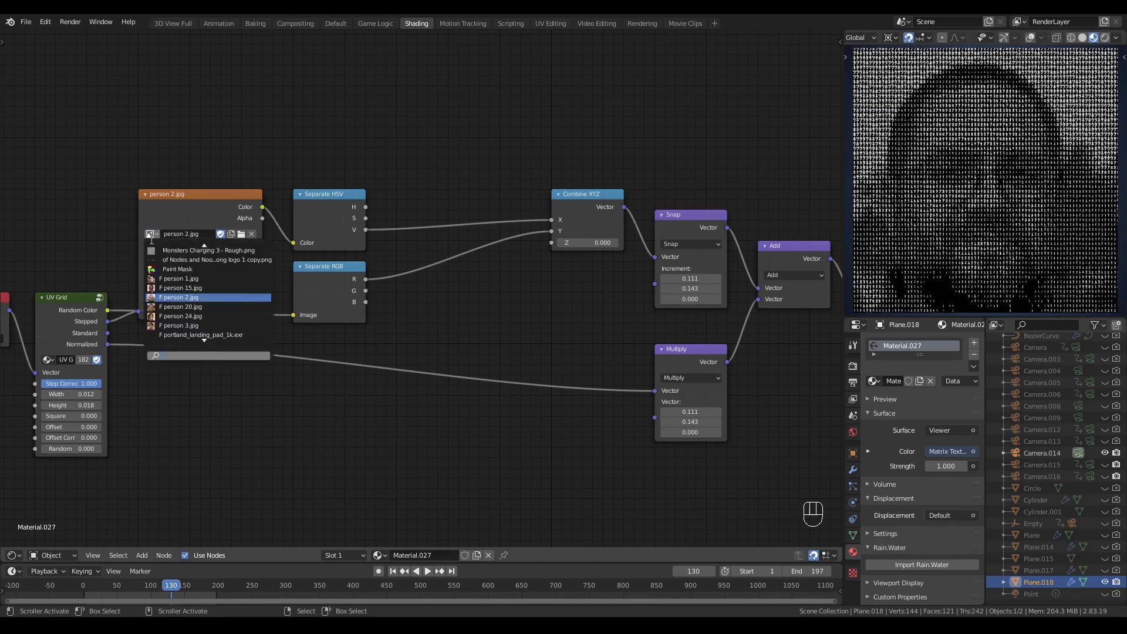
pyautogui.click(181, 288)
# Step: Try person 20.jpg, then settle on person 3.jpg and bring its node into view
pyautogui.click(150, 235)
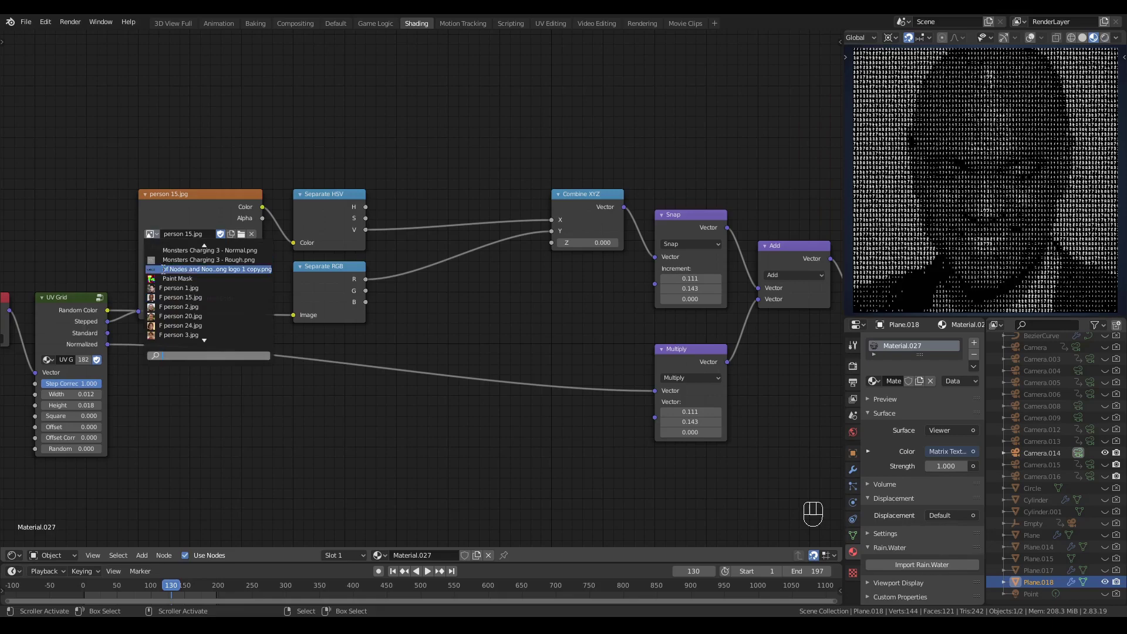
pyautogui.click(181, 319)
pyautogui.click(153, 234)
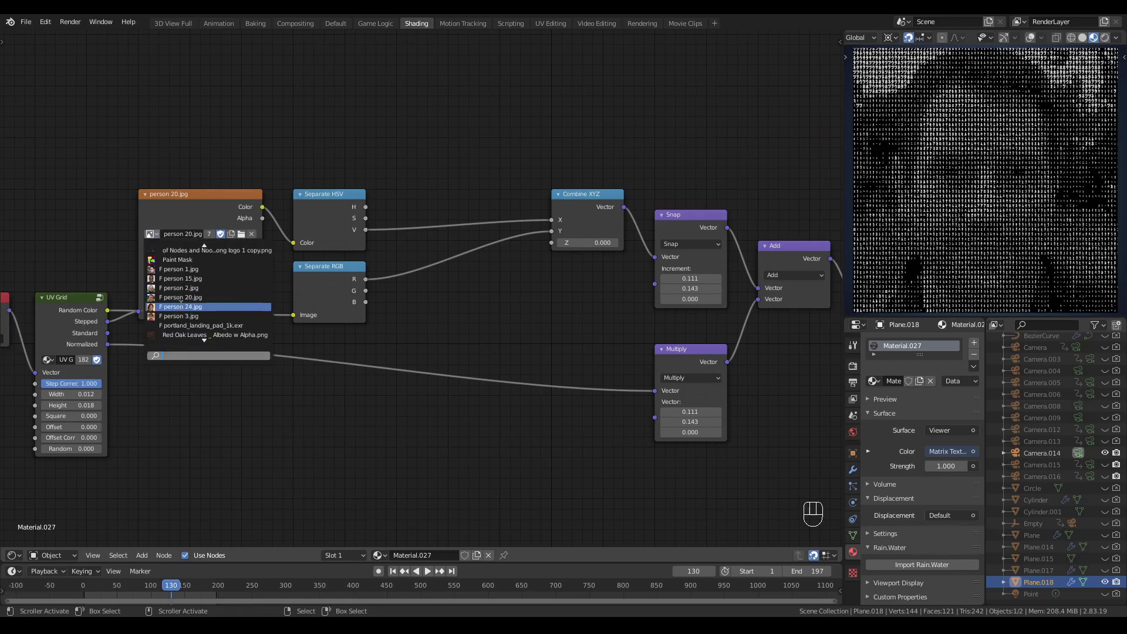
pyautogui.click(189, 315)
pyautogui.scroll(-2, 435, 330)
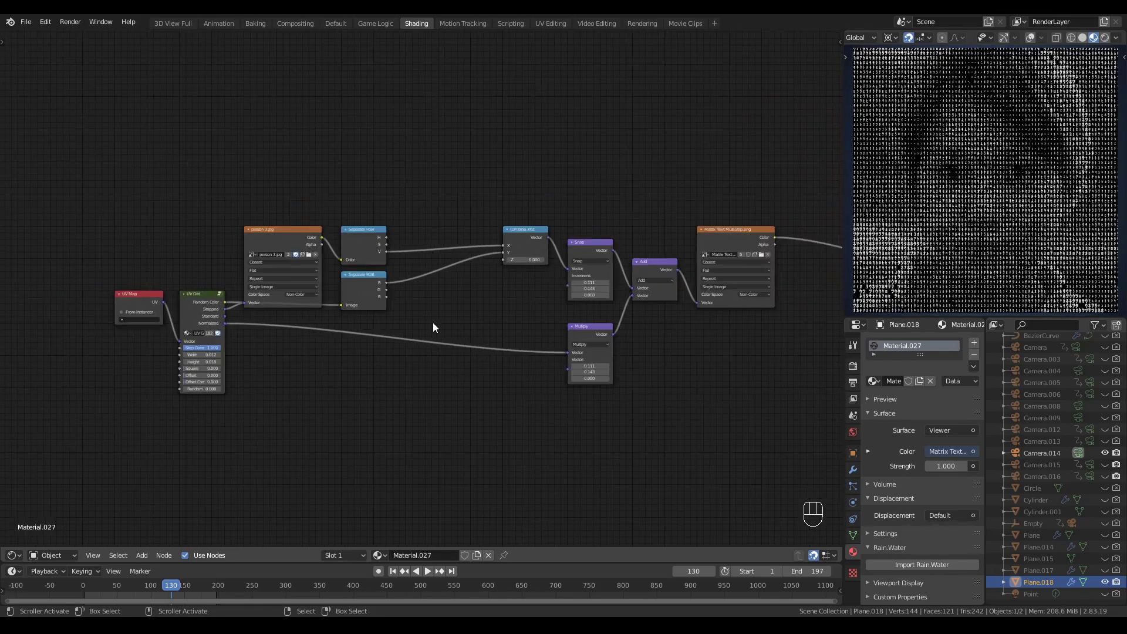
pyautogui.moveTo(434, 328); pyautogui.dragTo(347, 364, button='middle')
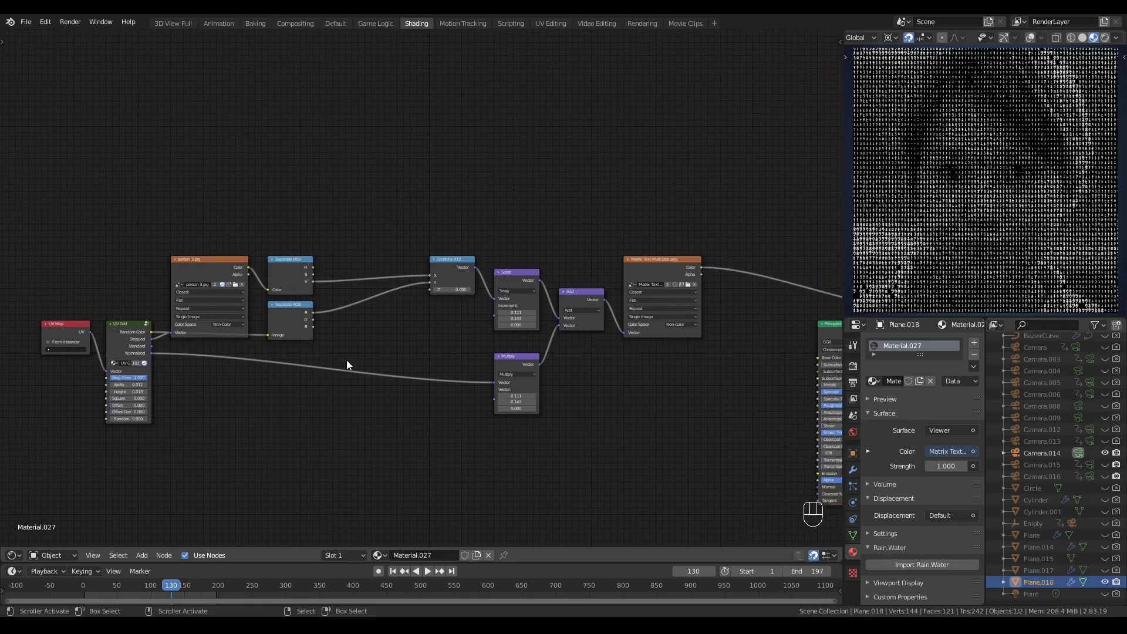
pyautogui.scroll(2, 422, 260)
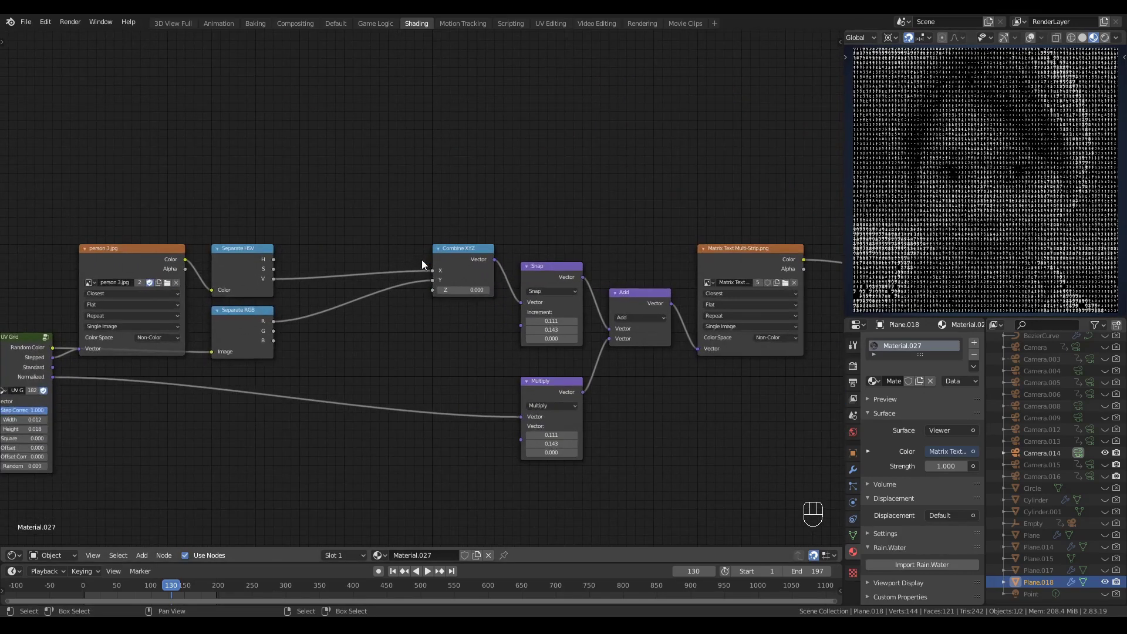
pyautogui.moveTo(457, 212); pyautogui.dragTo(512, 218, button='middle')
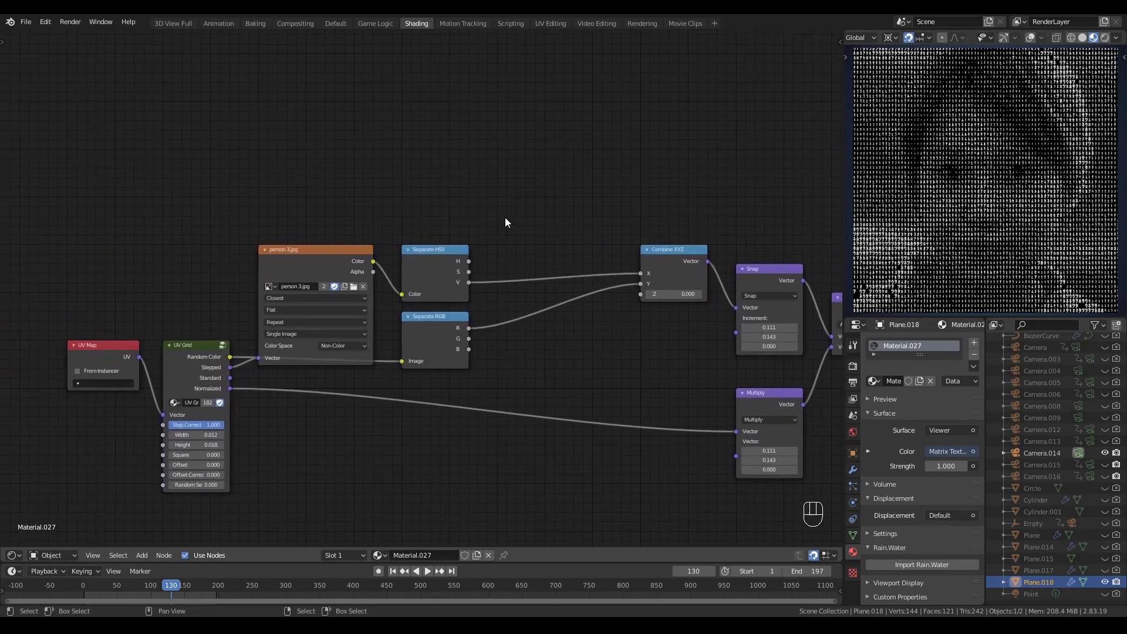
# Step: Duplicate the person 3.jpg image node and place the copy directly above it
pyautogui.scroll(1, 352, 246)
pyautogui.click(290, 255)
pyautogui.hotkey('ctrl', 'shift', 'd')
pyautogui.press('y')
pyautogui.click(290, 120)
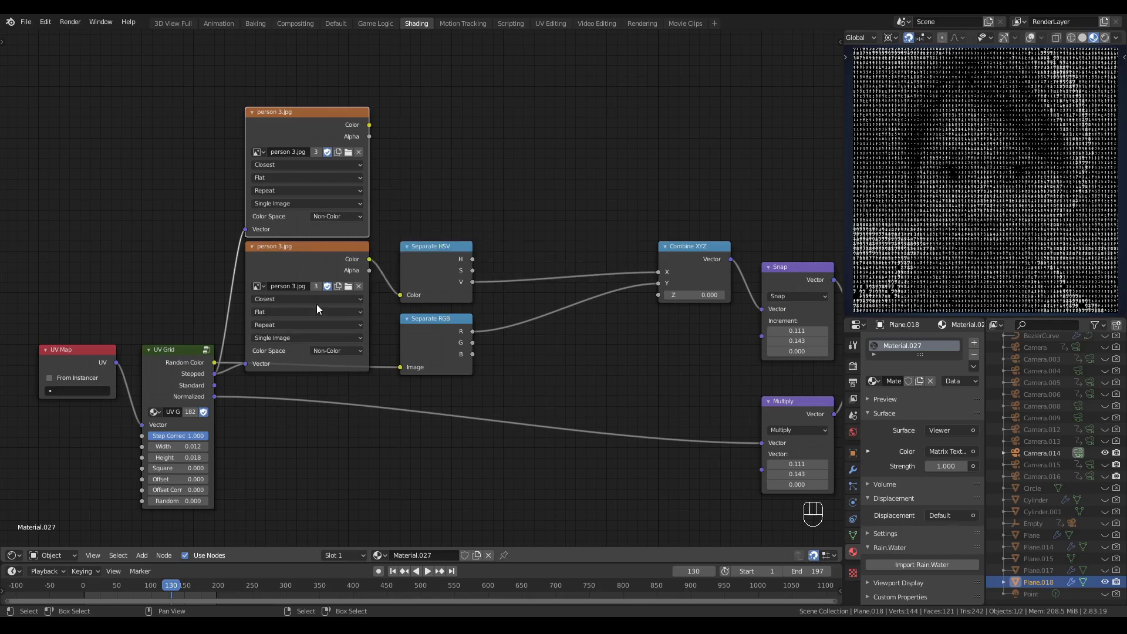
# Step: Make the lower node's image a single-user copy and set the top node's colour space to sRGB
pyautogui.click(316, 286)
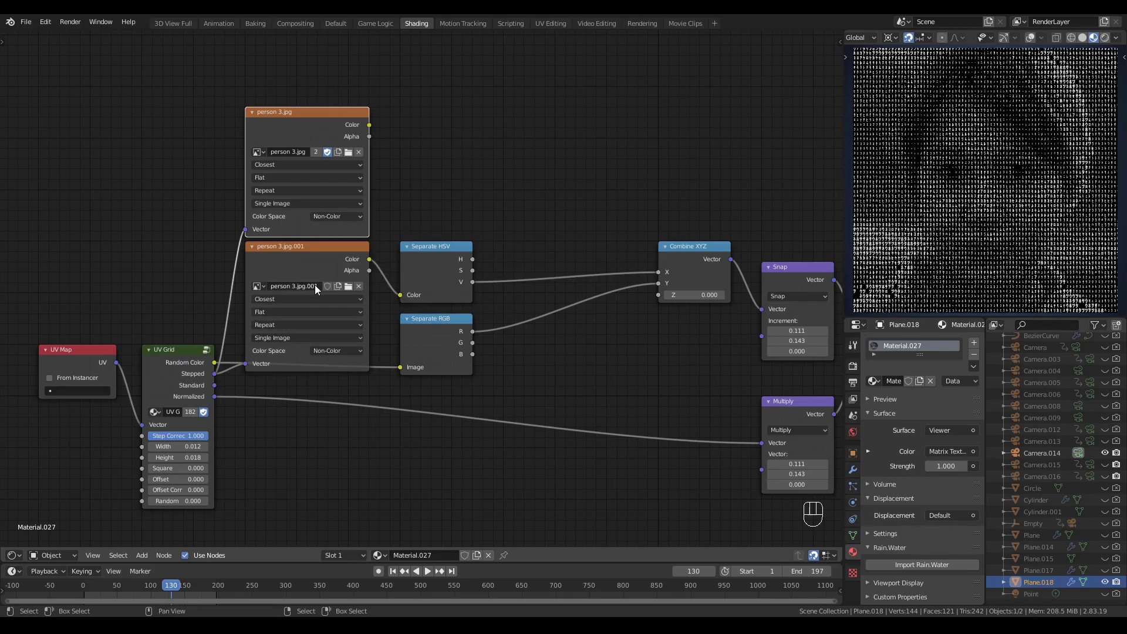
pyautogui.click(293, 253)
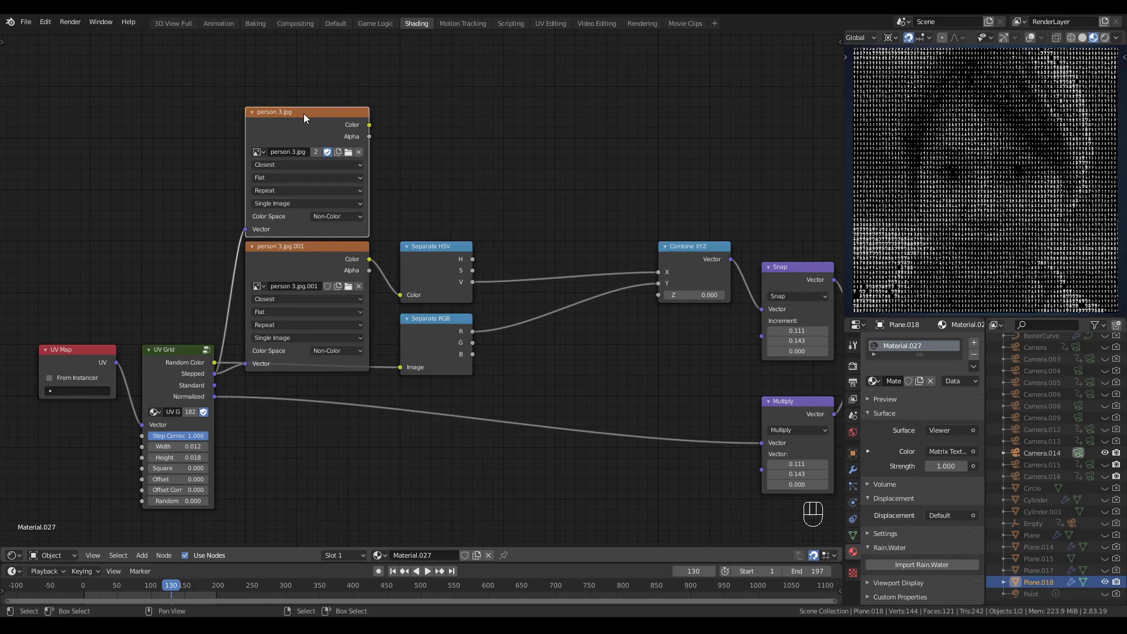
pyautogui.click(336, 216)
pyautogui.click(346, 284)
pyautogui.scroll(-5, 595, 221)
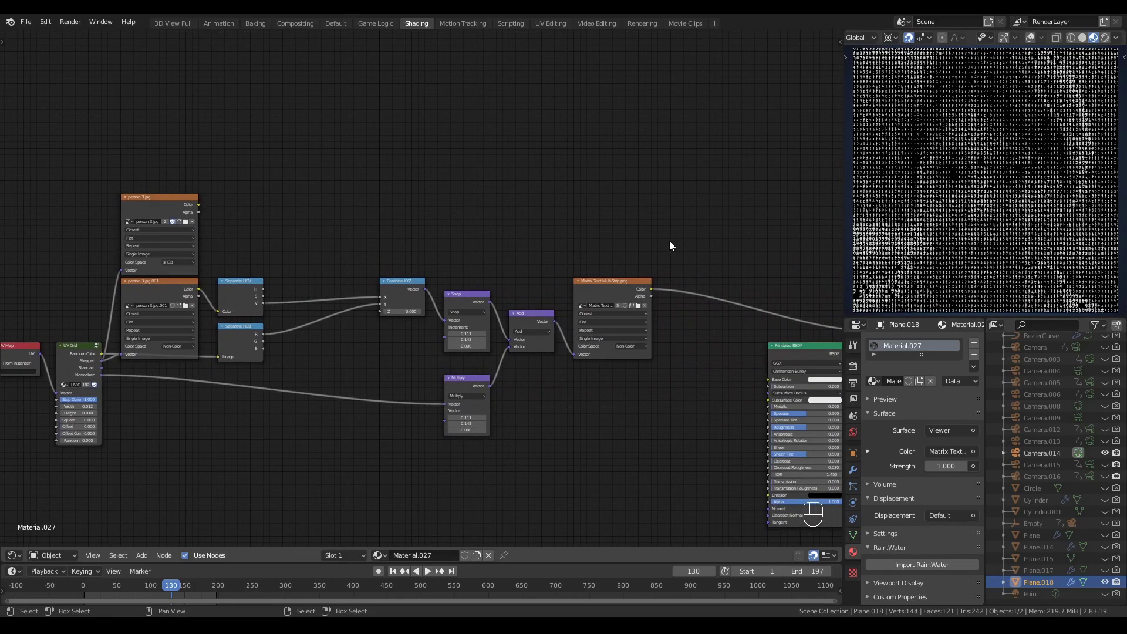
# Step: Add a Separate RGB node fed by the Matrix Text glyph texture's colour
pyautogui.moveTo(669, 244); pyautogui.dragTo(481, 229, button='middle')
pyautogui.scroll(2, 487, 247)
pyautogui.moveTo(497, 255); pyautogui.dragTo(572, 335)
pyautogui.hotkey('shift', 'a')
pyautogui.moveTo(566, 335)
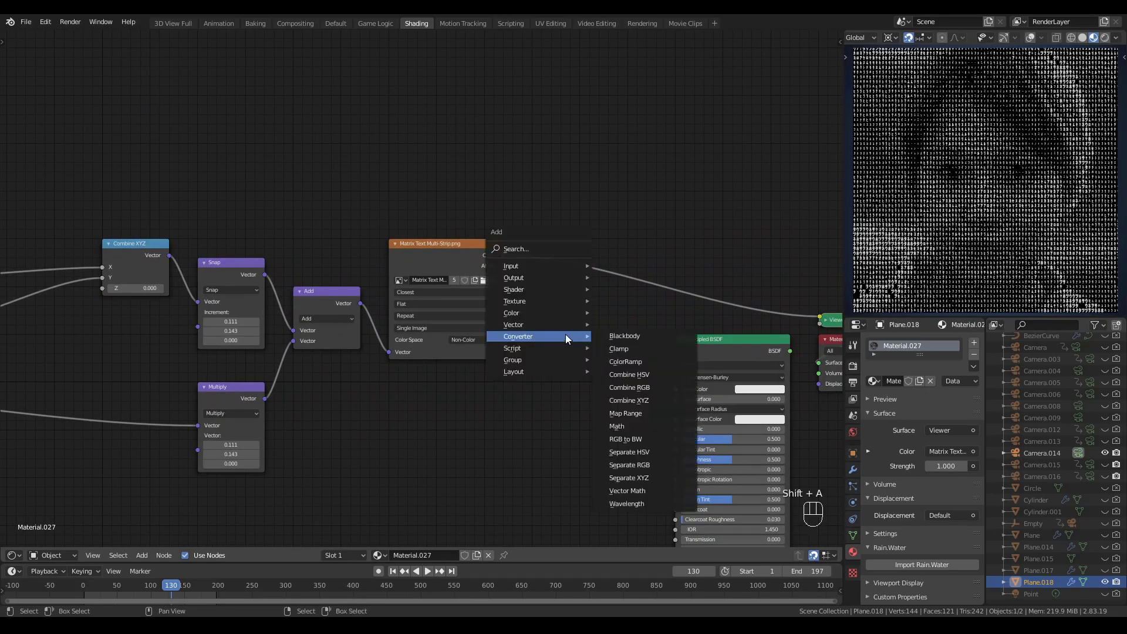
pyautogui.click(630, 465)
pyautogui.click(534, 235)
pyautogui.scroll(-2, 581, 235)
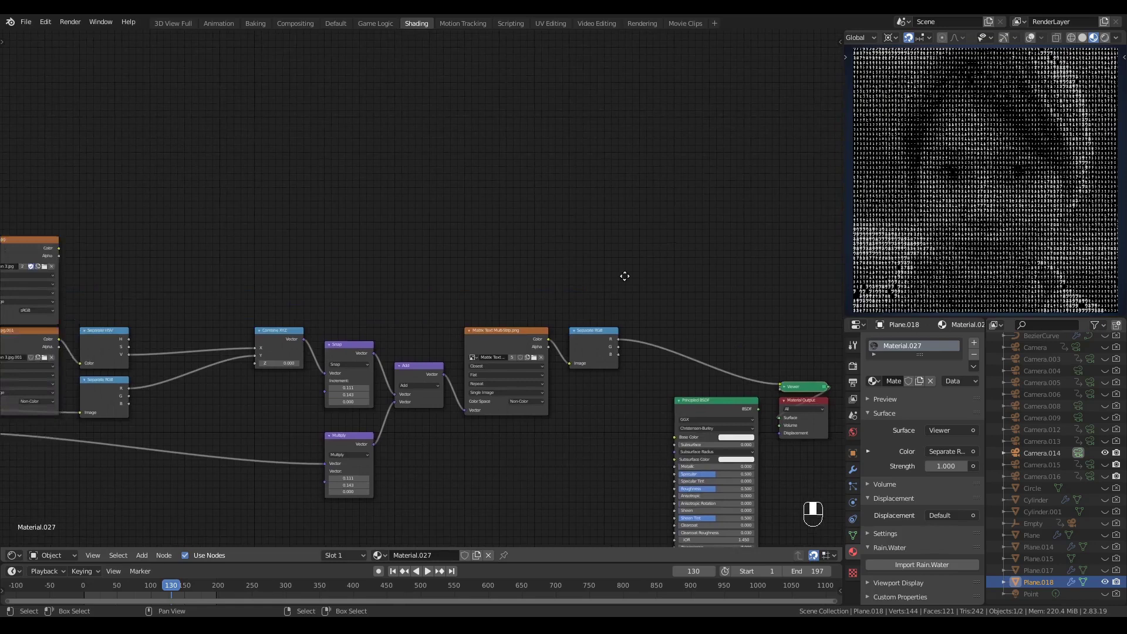
# Step: Add a Mix node with the red channel as Fac and person 3.jpg colour as Color2
pyautogui.hotkey('shift', 'a')
pyautogui.moveTo(713, 263)
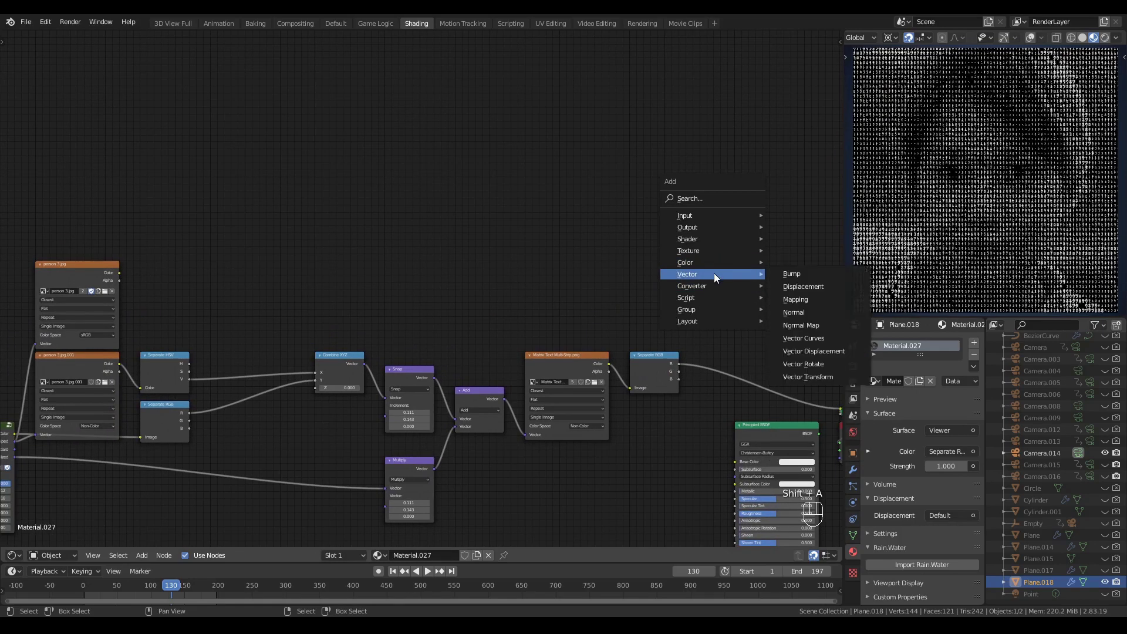
pyautogui.click(802, 327)
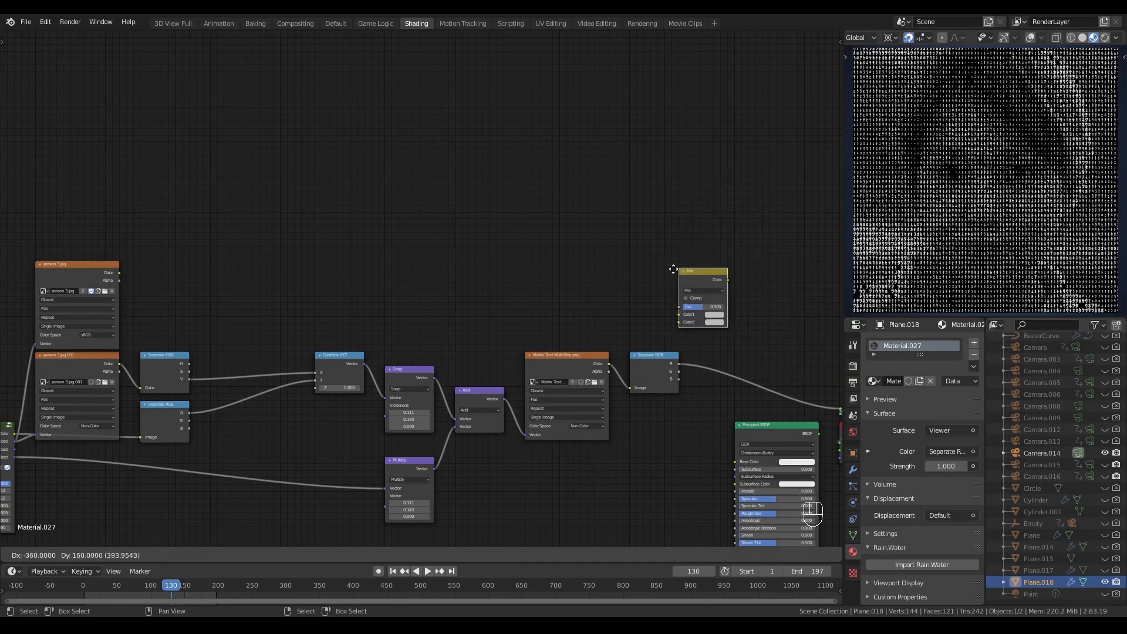
pyautogui.click(724, 274)
pyautogui.moveTo(679, 365); pyautogui.dragTo(701, 286)
pyautogui.moveTo(119, 273); pyautogui.dragTo(699, 302)
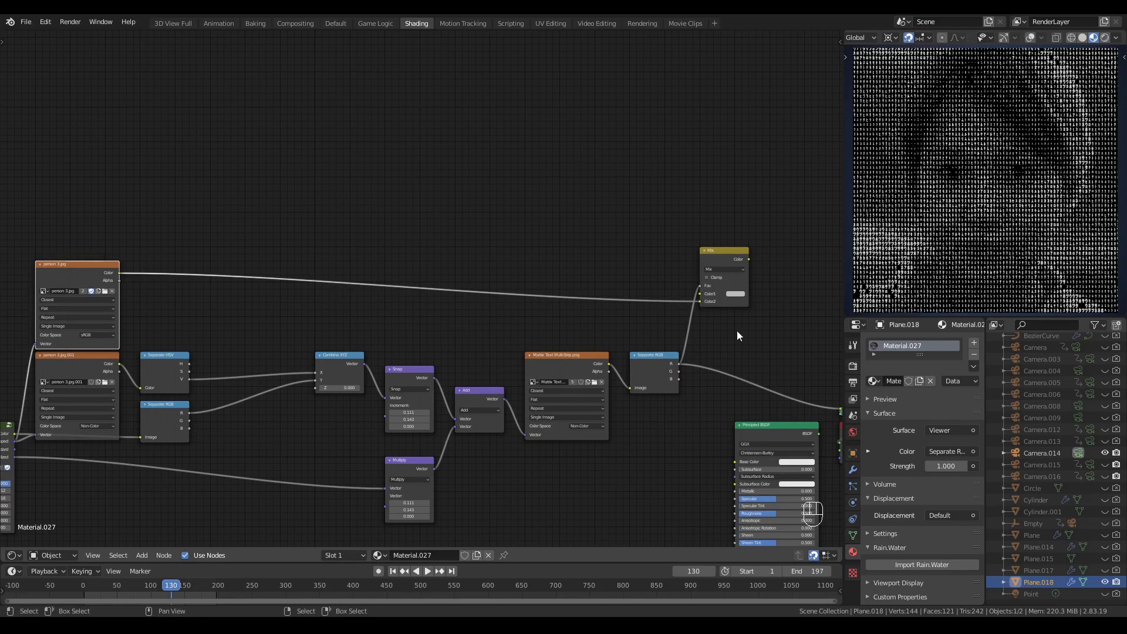
# Step: Set Color1 to black and preview the Mix result zoomed in on the face
pyautogui.click(739, 294)
pyautogui.moveTo(786, 235); pyautogui.dragTo(784, 244)
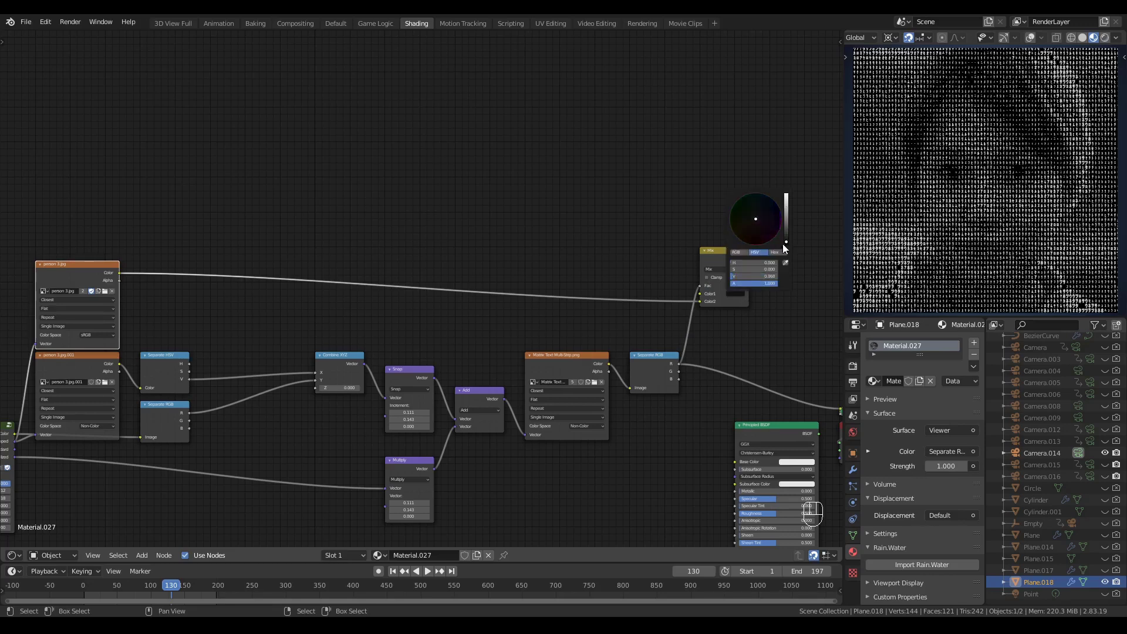
pyautogui.keyDown('ctrl'); pyautogui.keyDown('shift'); pyautogui.click(724, 254); pyautogui.keyUp('shift'); pyautogui.keyUp('ctrl')
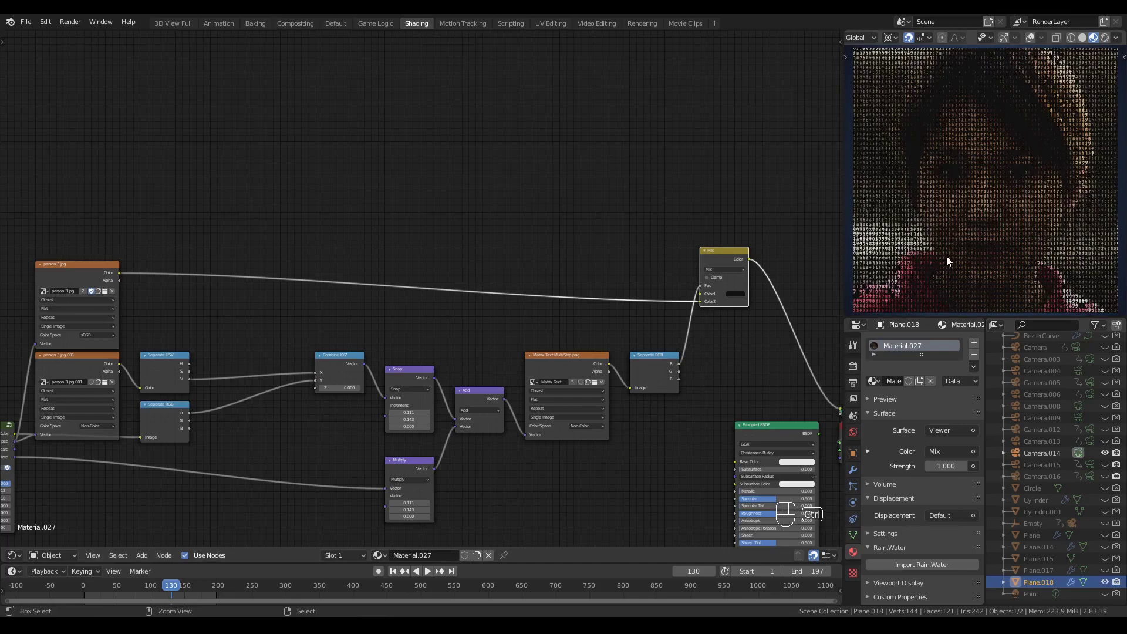
pyautogui.moveTo(946, 256)
pyautogui.keyDown('ctrl'); pyautogui.mouseDown(button='middle')
pyautogui.moveTo(958, 171)
pyautogui.moveTo(954, 259)
pyautogui.mouseUp(button='middle'); pyautogui.keyUp('ctrl')
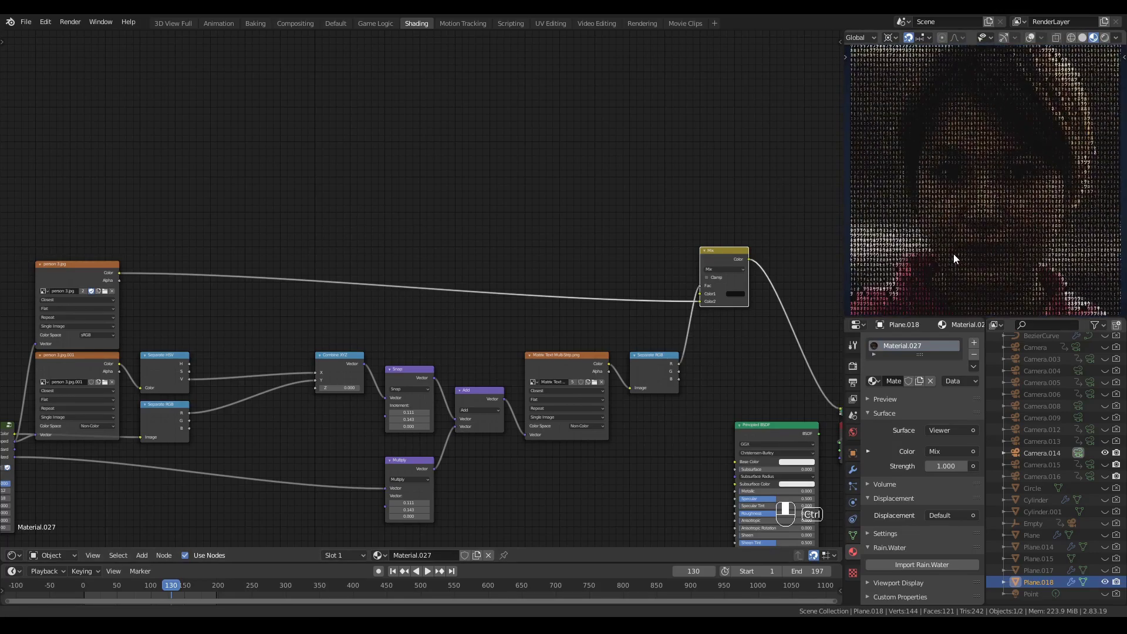
# Step: Select the node tree and shift it slightly left to make room
pyautogui.scroll(-2, 683, 296)
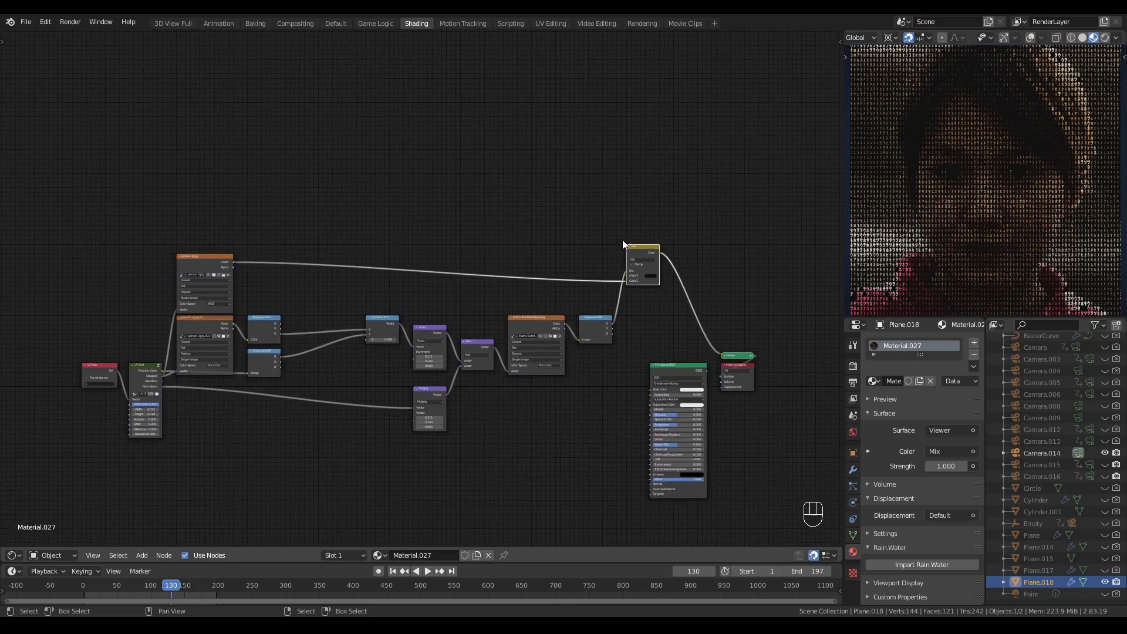
pyautogui.moveTo(639, 222); pyautogui.dragTo(67, 345)
pyautogui.keyDown('shift'); pyautogui.moveTo(35, 298); pyautogui.dragTo(440, 438); pyautogui.keyUp('shift')
pyautogui.press('g')
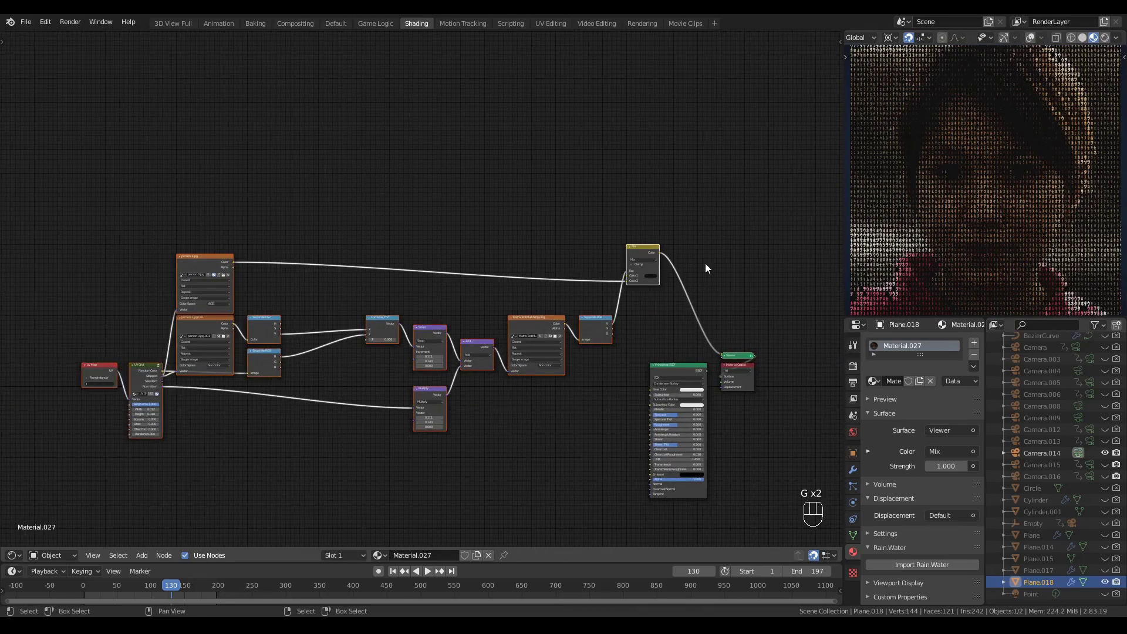
pyautogui.press('x')
pyautogui.scroll(6, 565, 316)
pyautogui.moveTo(543, 324); pyautogui.dragTo(457, 344, button='middle')
pyautogui.press('g')
pyautogui.click(535, 330)
pyautogui.scroll(3, 534, 326)
pyautogui.click(465, 224)
# Step: Insert a duplicate Mix set to Divide, black Color2, factor lowered to about 0.092
pyautogui.hotkey('shift', 'd')
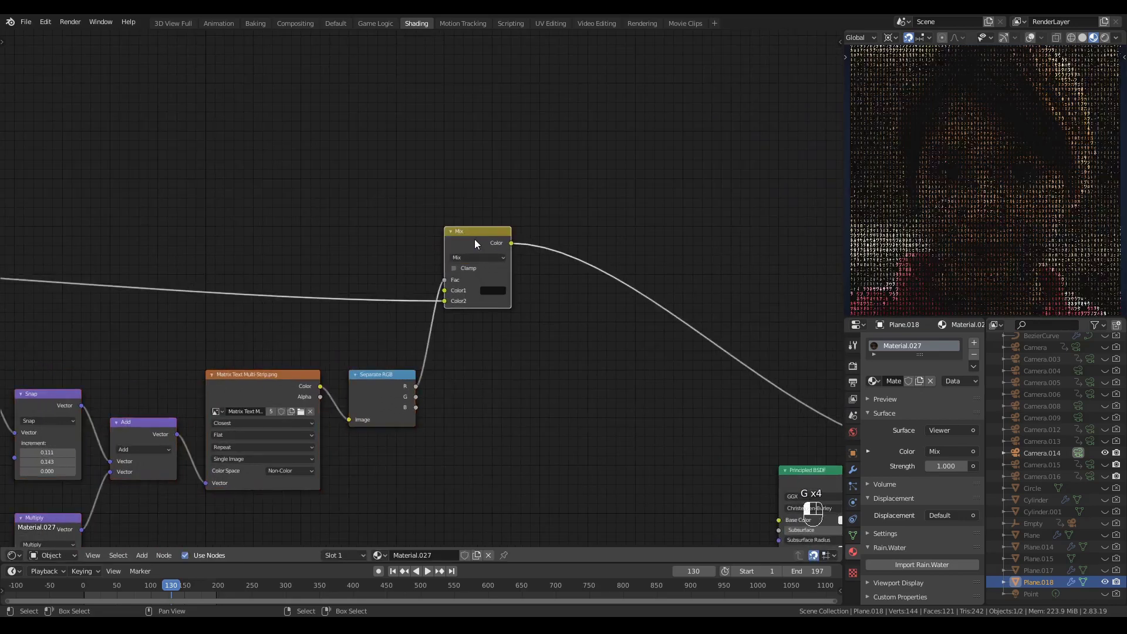
pyautogui.click(572, 238)
pyautogui.scroll(2, 632, 335)
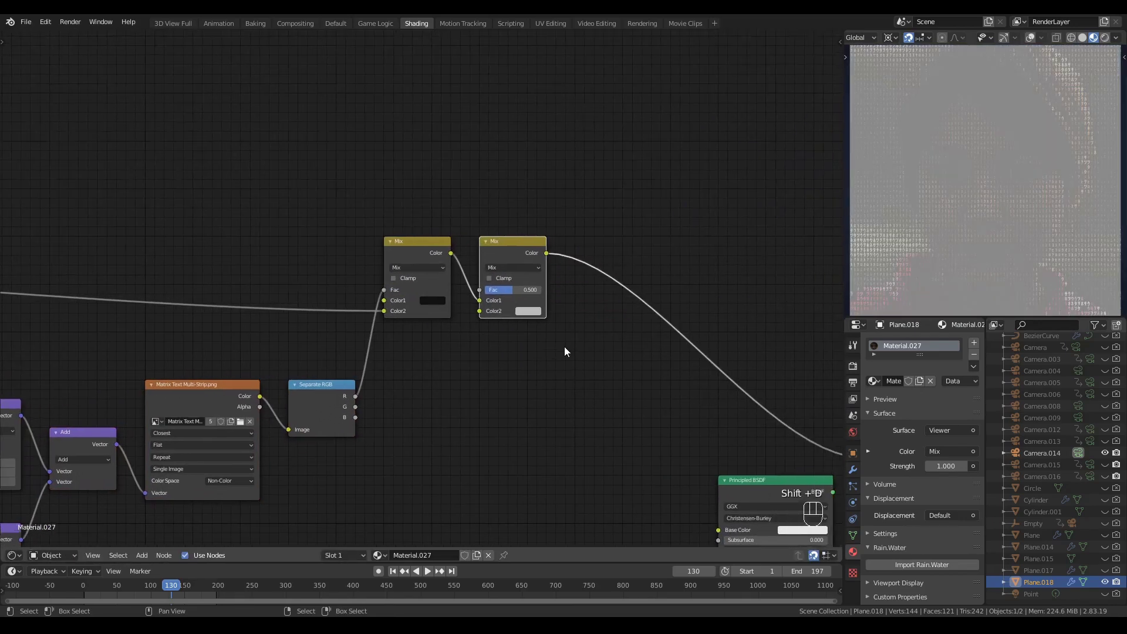
pyautogui.click(516, 265)
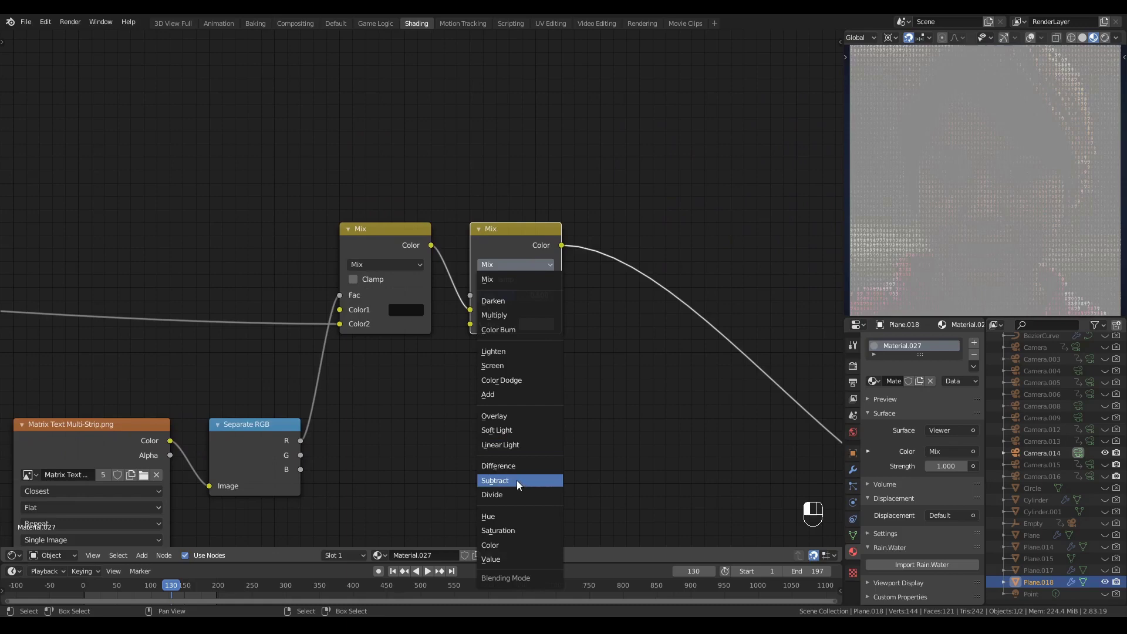
pyautogui.click(513, 493)
pyautogui.click(535, 327)
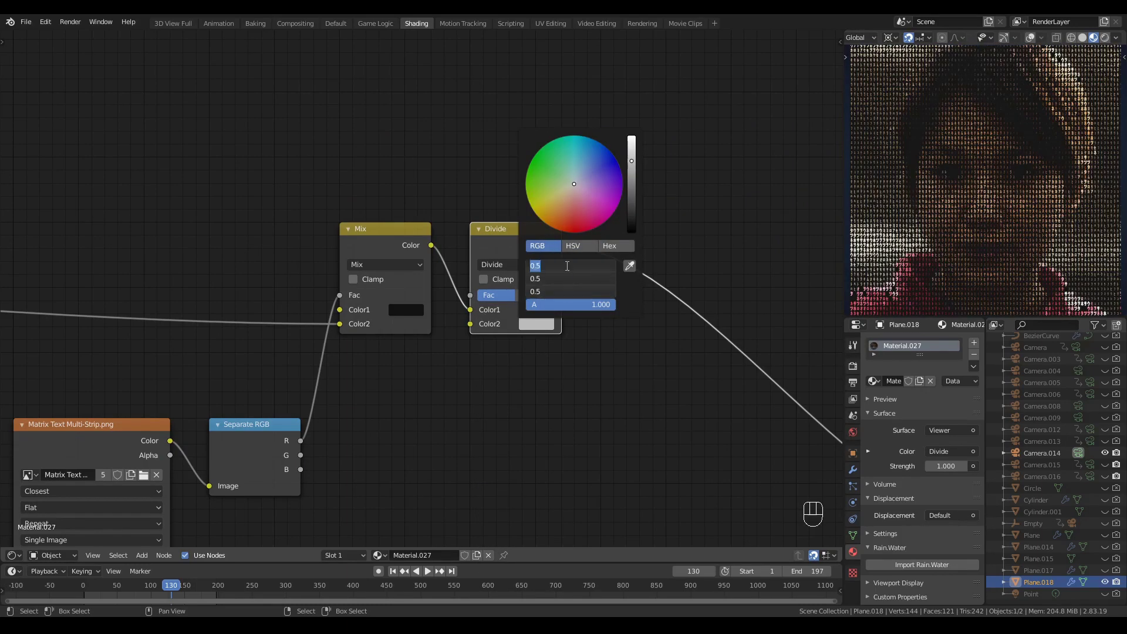
pyautogui.write('0')
pyautogui.press('Return')
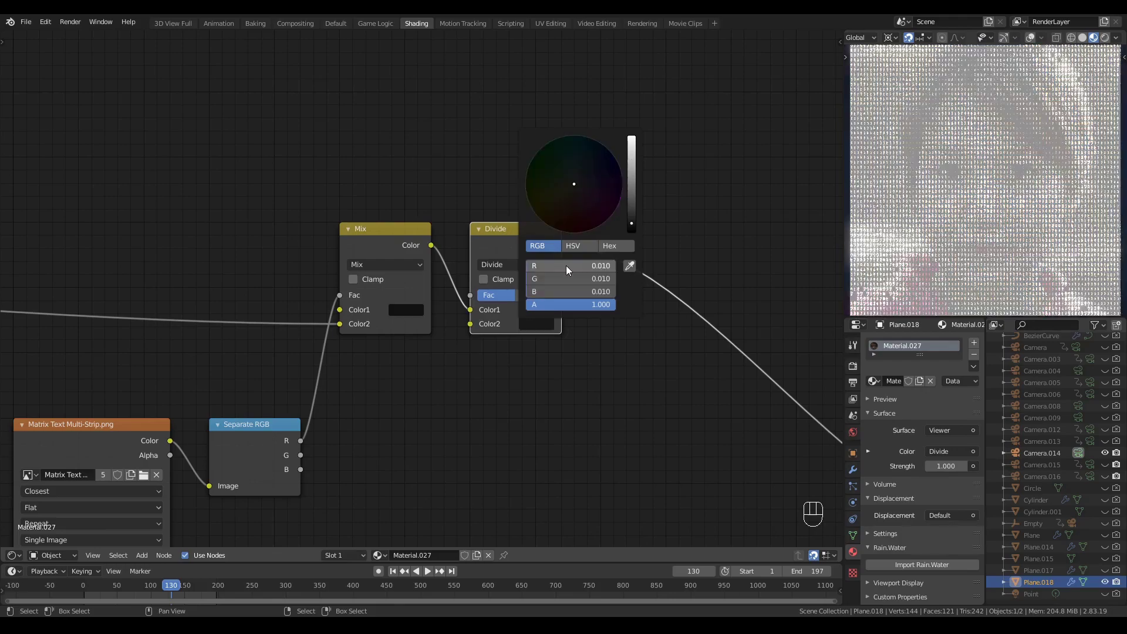
pyautogui.moveTo(522, 300); pyautogui.dragTo(491, 300)
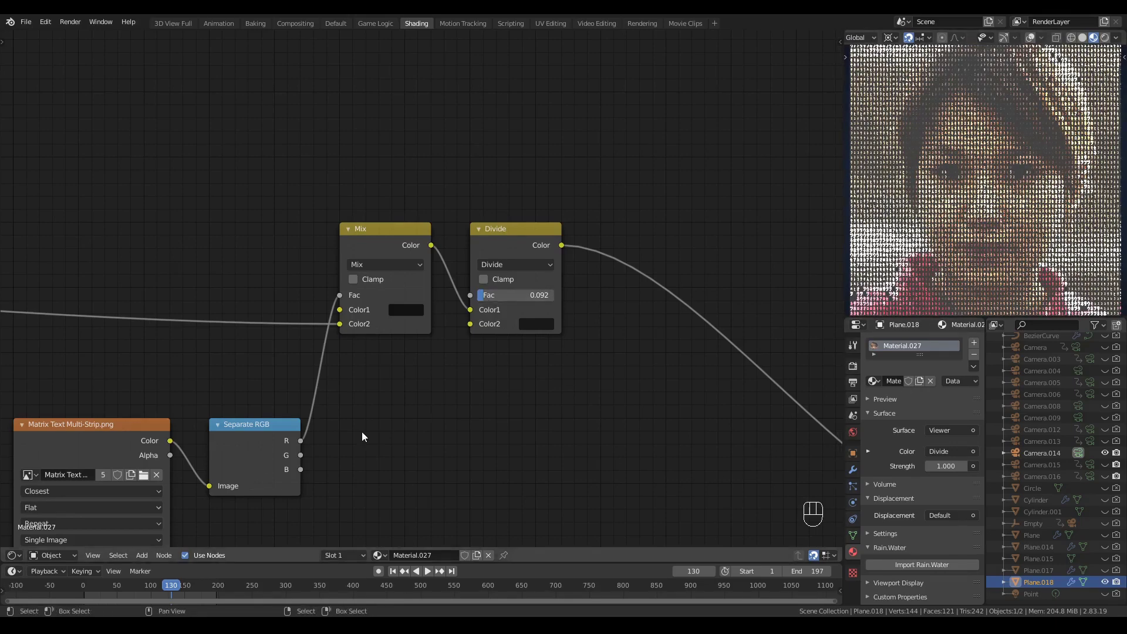
# Step: Pan and zoom across the node tree to bring the person 3.jpg nodes into view
pyautogui.scroll(-7, 308, 448)
pyautogui.moveTo(308, 447); pyautogui.dragTo(434, 427, button='middle')
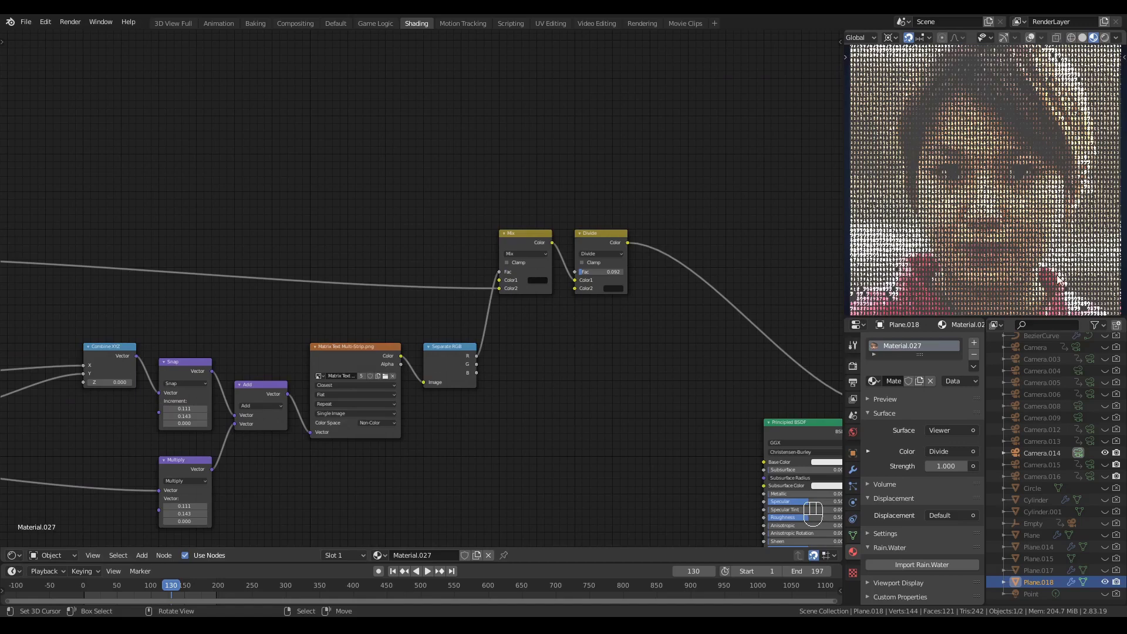
pyautogui.click(314, 414)
pyautogui.scroll(7, 302, 416)
pyautogui.moveTo(240, 440); pyautogui.dragTo(469, 246, button='middle')
pyautogui.scroll(-4, 267, 305)
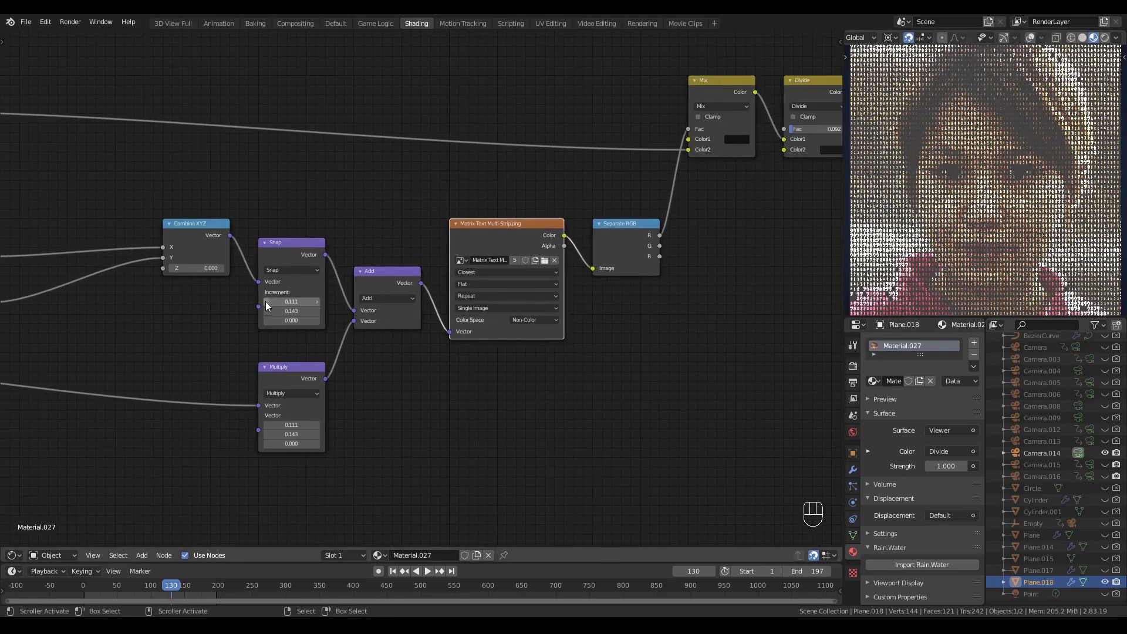
pyautogui.moveTo(105, 288); pyautogui.dragTo(581, 298, button='middle')
pyautogui.scroll(4, 389, 303)
# Step: Insert a Multiply math node between Separate HSV's V and Combine XYZ's X, viewing the result in Default workspace
pyautogui.click(371, 254)
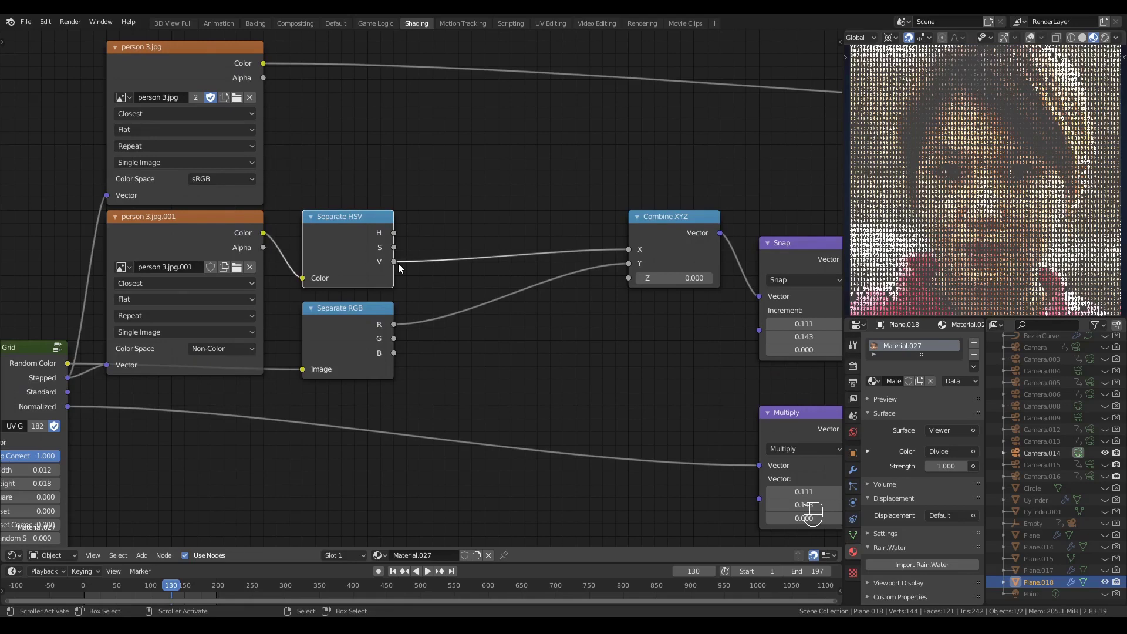
pyautogui.moveTo(394, 262); pyautogui.dragTo(498, 230)
pyautogui.moveTo(476, 198); pyautogui.dragTo(462, 240, button='middle')
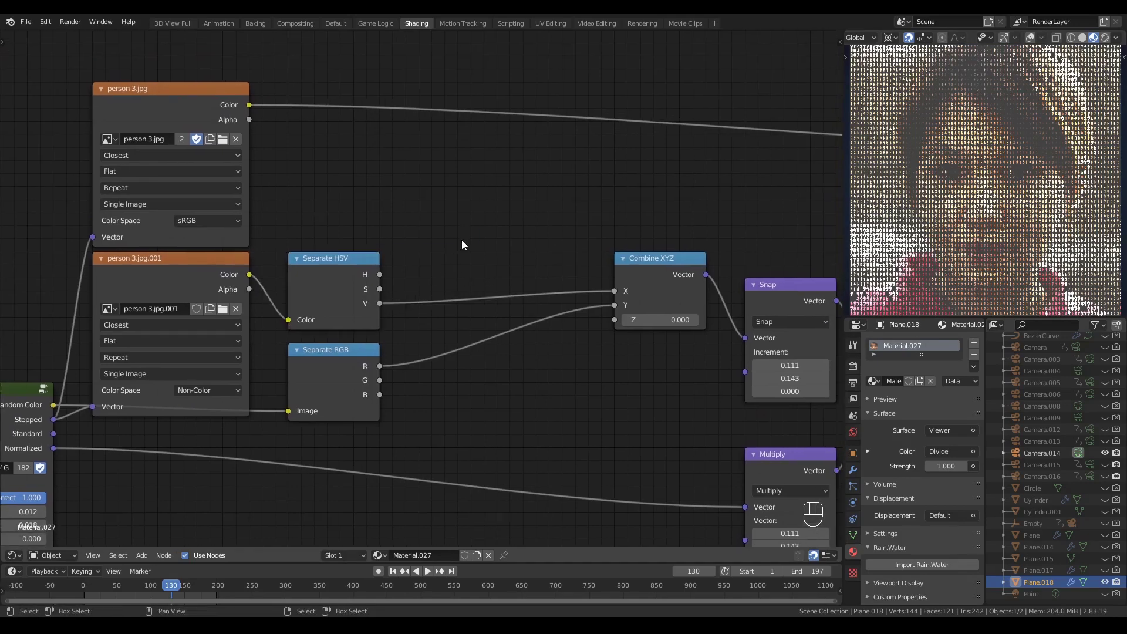
pyautogui.click(431, 165)
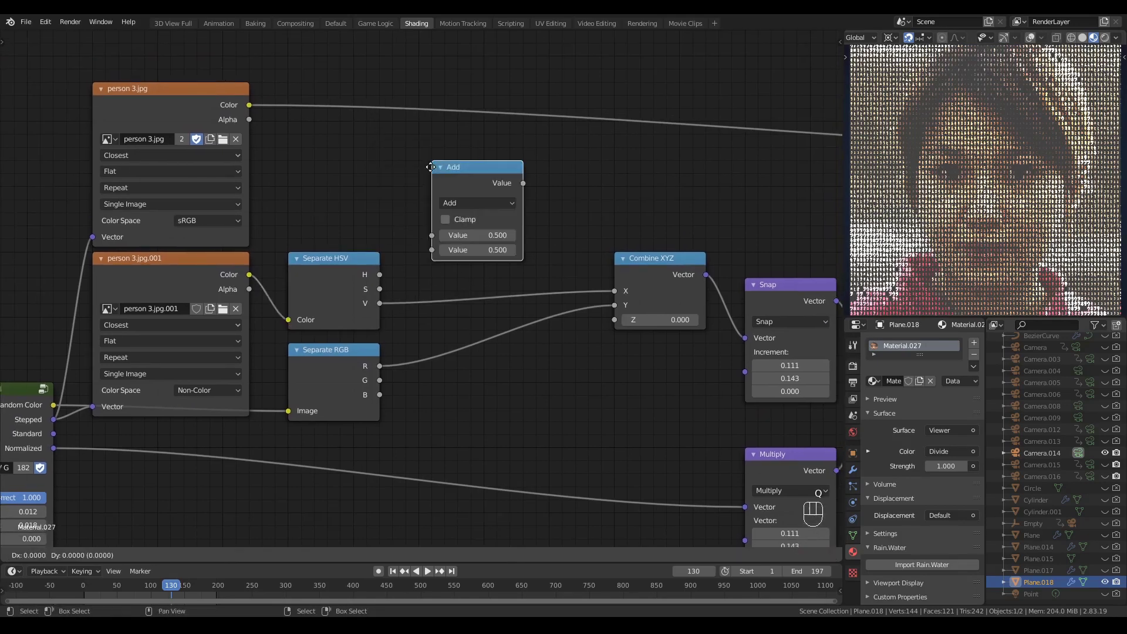
pyautogui.click(468, 202)
pyautogui.press('m')
pyautogui.click(479, 250)
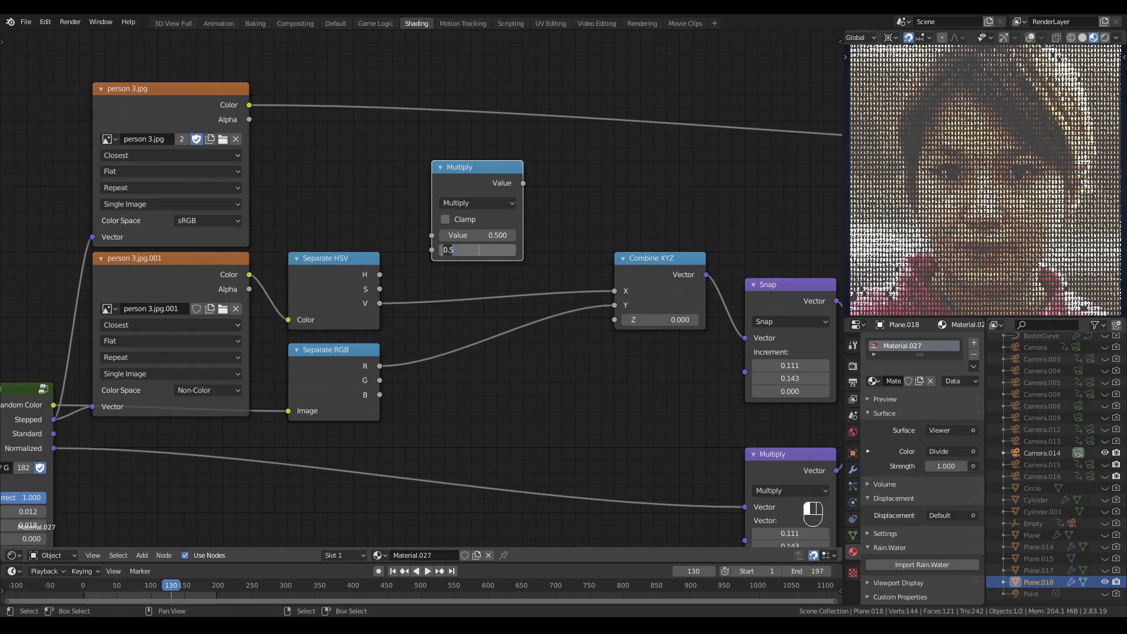
pyautogui.write('9')
pyautogui.moveTo(471, 179); pyautogui.dragTo(459, 270)
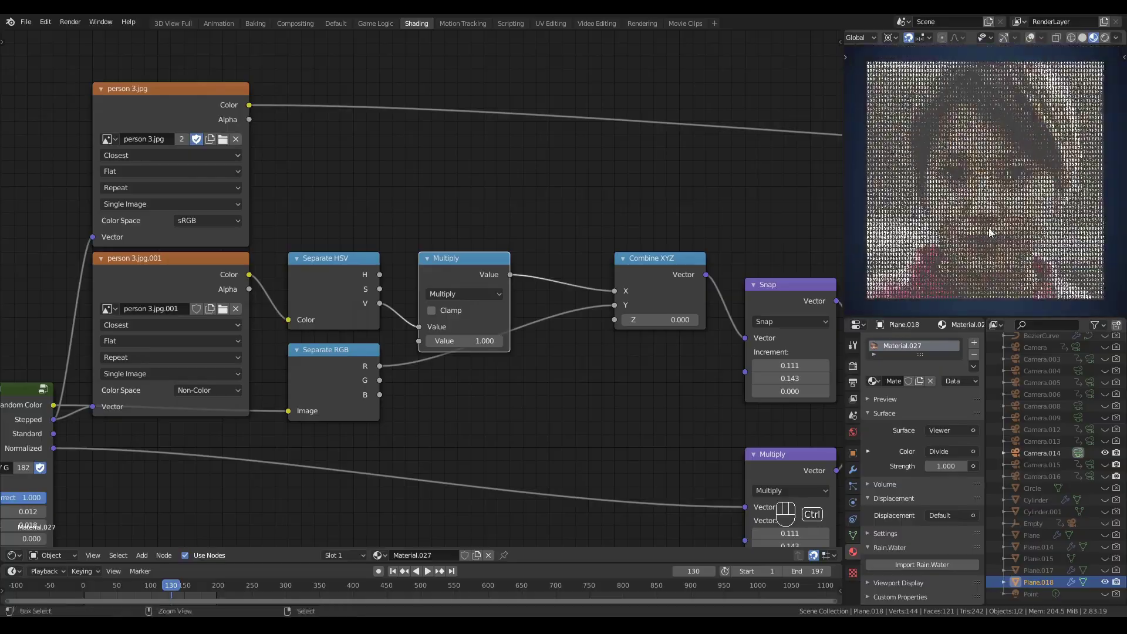
pyautogui.click(337, 24)
# Step: Inspect the katakana face in Material Preview from several angles, then return to the Shading workspace
pyautogui.press('z')
pyautogui.click(475, 419)
pyautogui.scroll(7, 495, 405)
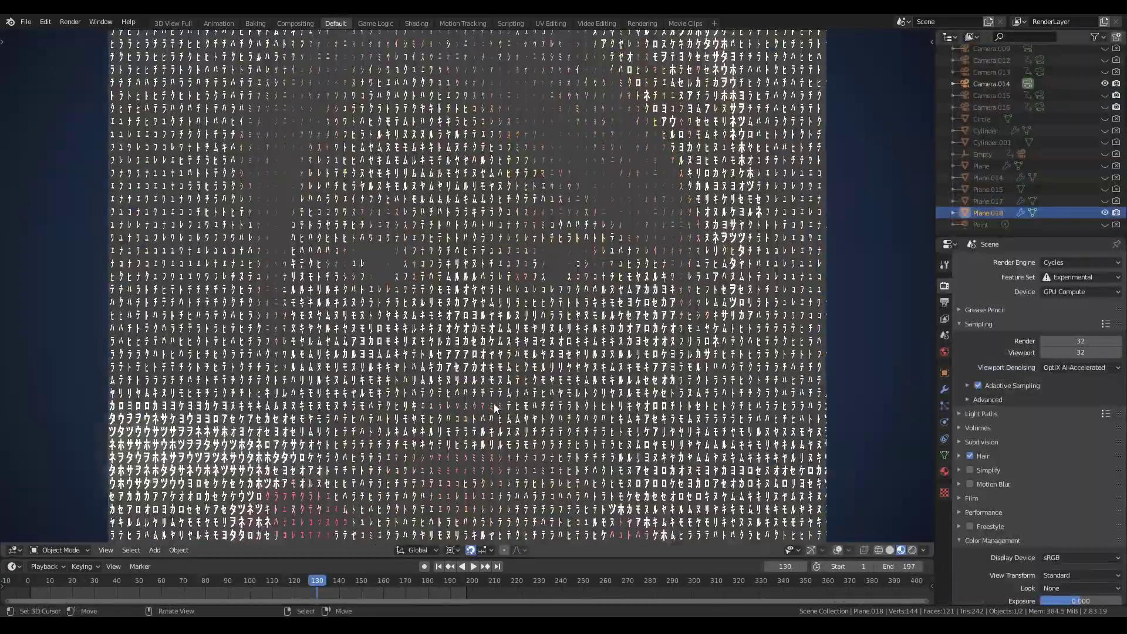
pyautogui.moveTo(493, 381)
pyautogui.mouseDown(button='middle')
pyautogui.moveTo(489, 271)
pyautogui.moveTo(474, 358)
pyautogui.mouseUp(button='middle')
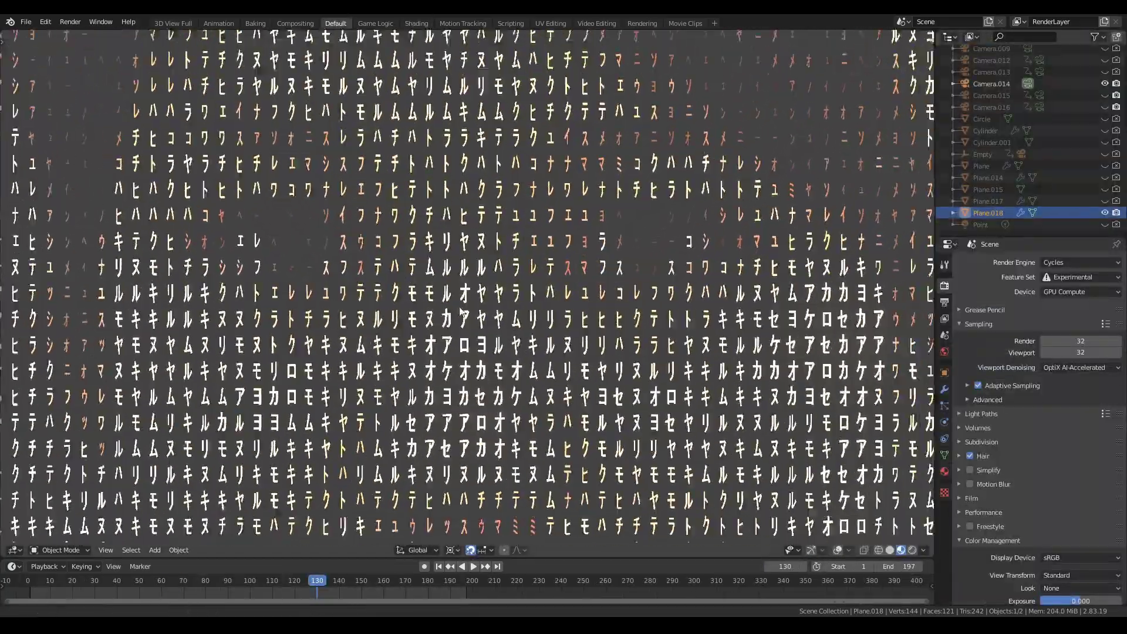
pyautogui.scroll(-6, 469, 411)
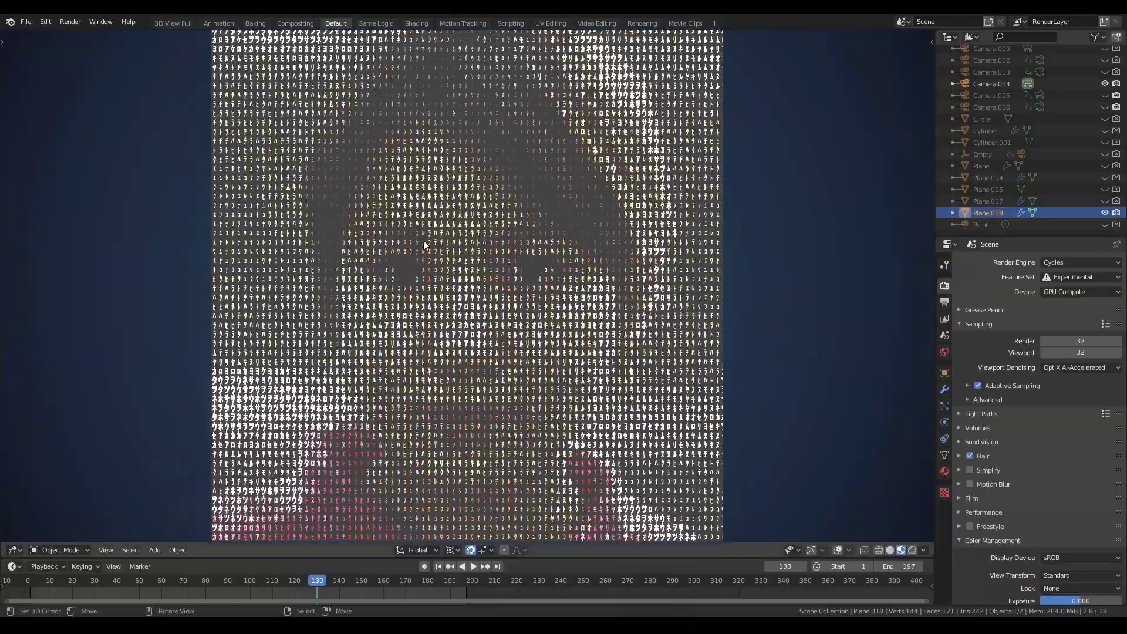
pyautogui.moveTo(480, 311)
pyautogui.mouseDown(button='middle')
pyautogui.moveTo(480, 297)
pyautogui.moveTo(499, 300)
pyautogui.moveTo(503, 272)
pyautogui.moveTo(473, 294)
pyautogui.moveTo(465, 237)
pyautogui.moveTo(462, 305)
pyautogui.moveTo(464, 288)
pyautogui.mouseUp(button='middle')
pyautogui.scroll(7, 489, 305)
pyautogui.scroll(-7, 490, 305)
pyautogui.scroll(6, 465, 237)
pyautogui.scroll(-5, 465, 237)
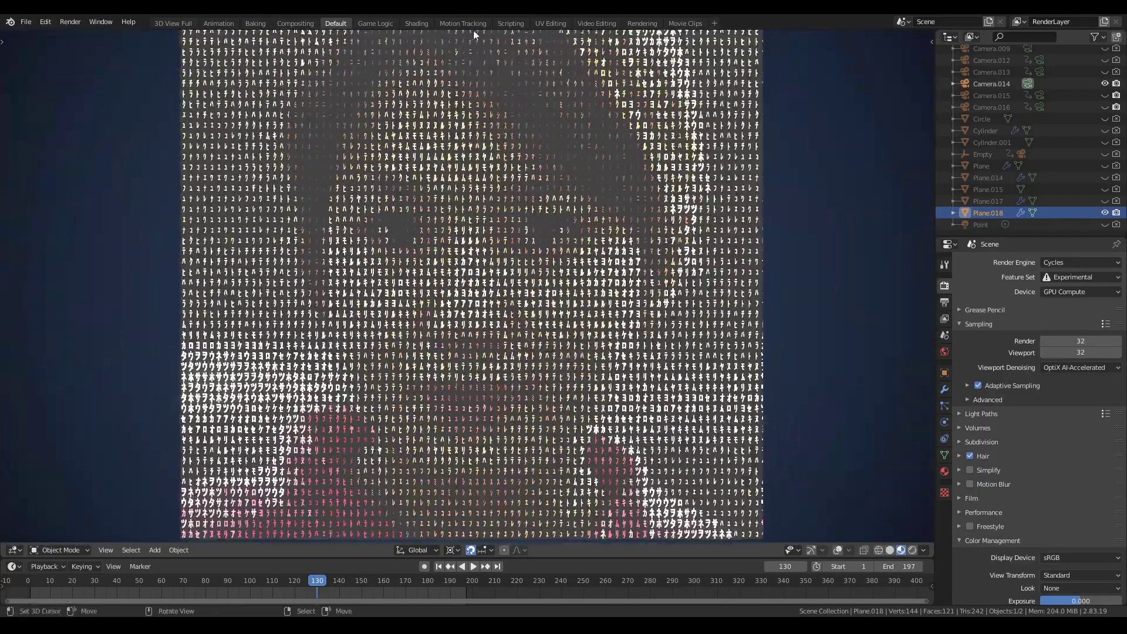
pyautogui.click(416, 24)
# Step: Preview the Separate RGB output directly in the shader result
pyautogui.scroll(-1, 566, 352)
pyautogui.moveTo(821, 434); pyautogui.dragTo(586, 333, button='middle')
pyautogui.scroll(2, 586, 334)
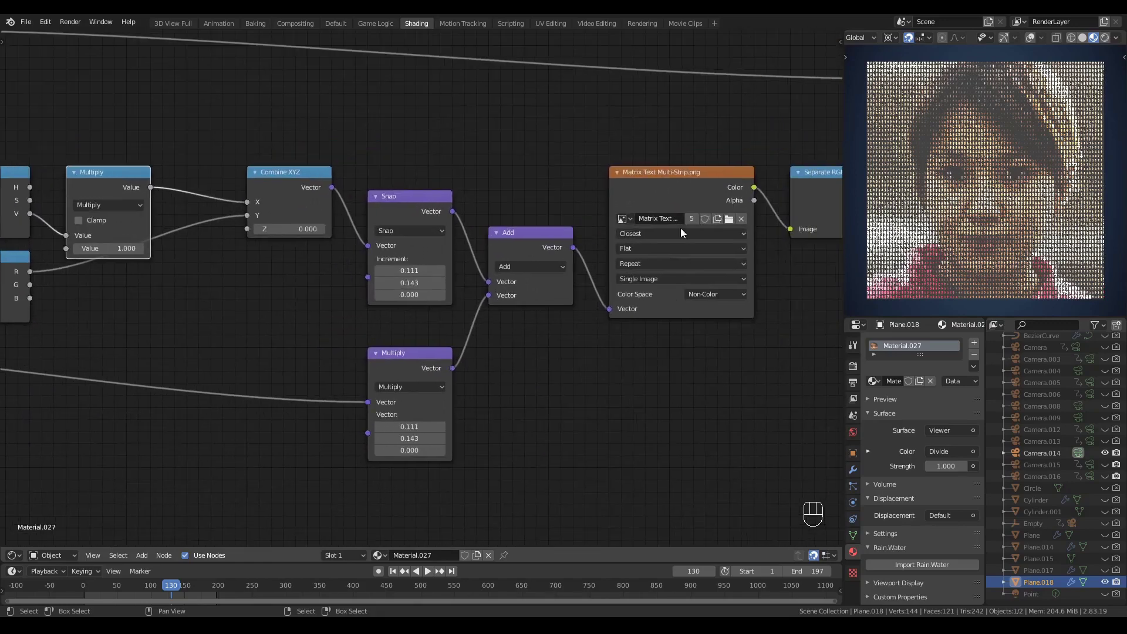
pyautogui.moveTo(354, 174); pyautogui.dragTo(444, 496)
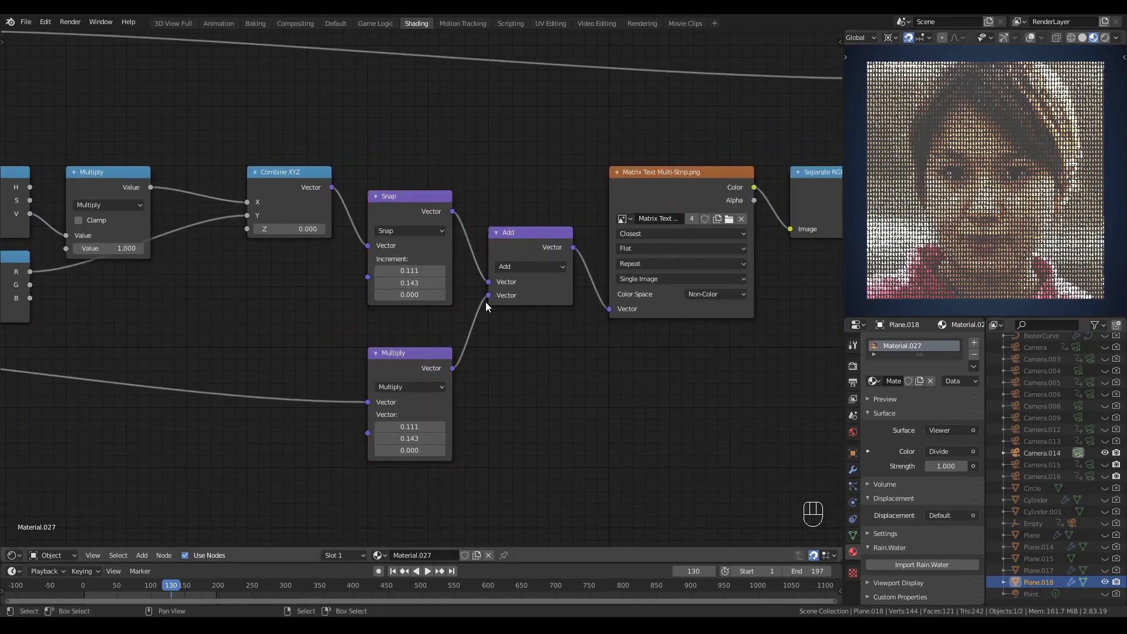
pyautogui.scroll(-2, 415, 292)
pyautogui.moveTo(354, 228); pyautogui.dragTo(372, 302, button='middle')
pyautogui.scroll(-1, 559, 322)
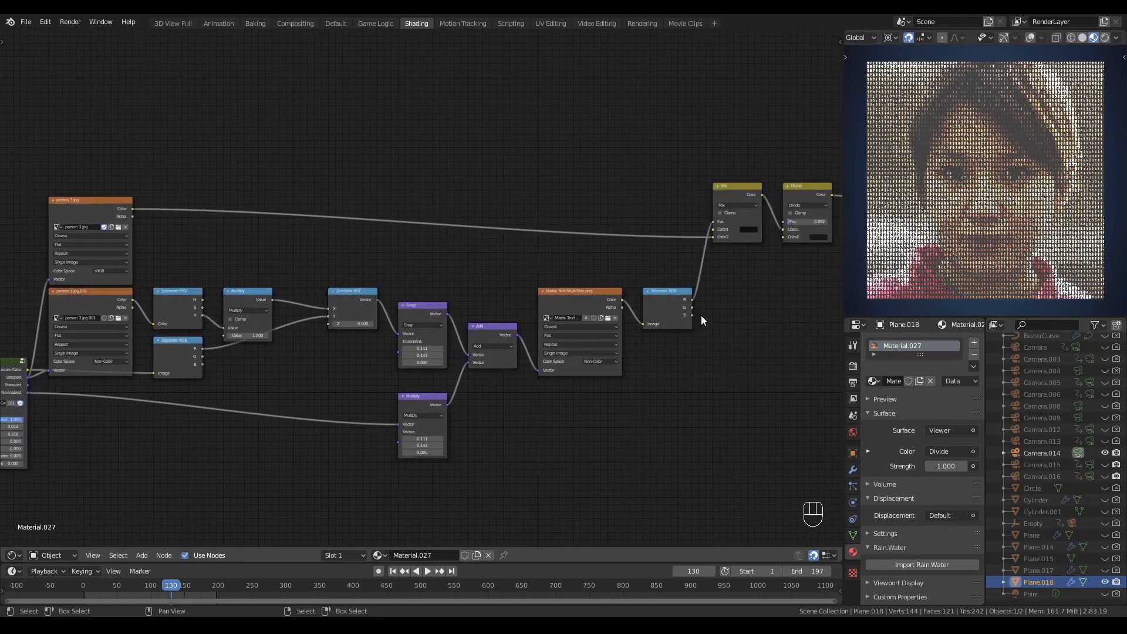
pyautogui.moveTo(701, 315); pyautogui.dragTo(485, 273, button='middle')
pyautogui.scroll(1, 470, 273)
pyautogui.keyDown('ctrl'); pyautogui.keyDown('shift'); pyautogui.click(415, 259); pyautogui.keyUp('shift'); pyautogui.keyUp('ctrl')
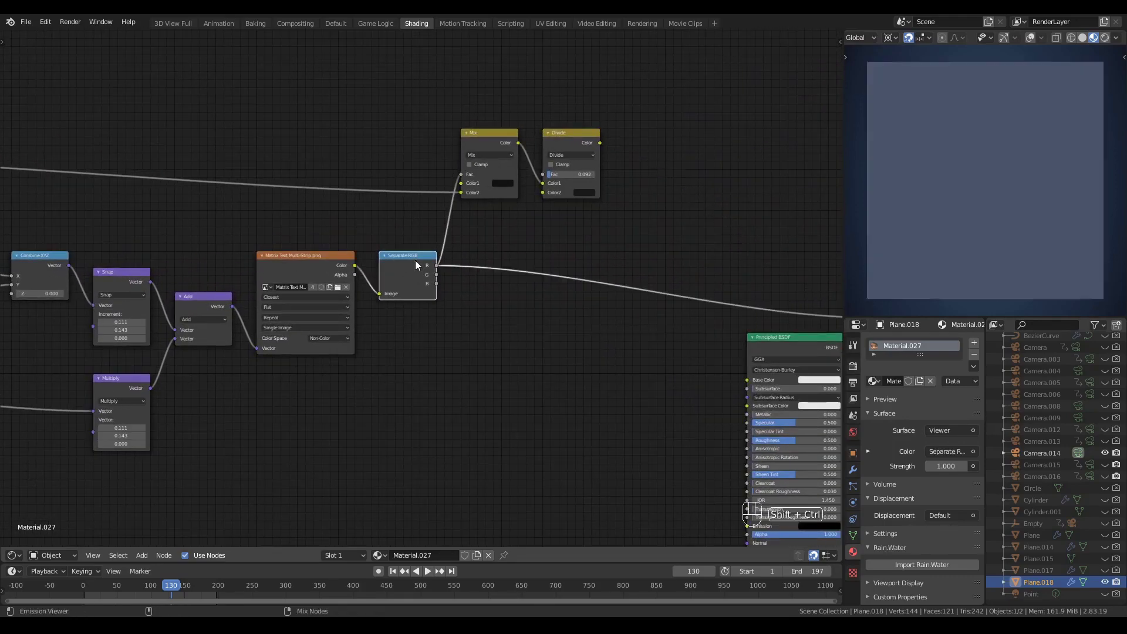
# Step: Delete the Mix, Divide and person 3.jpg nodes from the tree
pyautogui.moveTo(561, 273); pyautogui.dragTo(638, 340, button='middle')
pyautogui.moveTo(516, 170); pyautogui.dragTo(758, 249)
pyautogui.press('x')
pyautogui.scroll(-1, 256, 234)
pyautogui.moveTo(256, 235); pyautogui.dragTo(674, 204, button='middle')
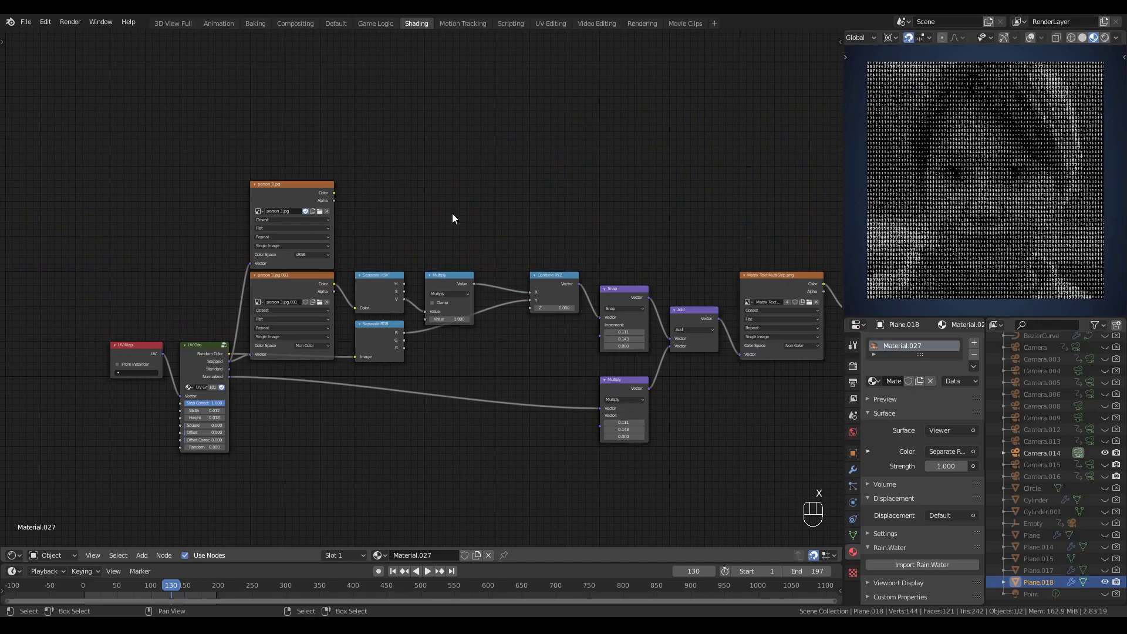
pyautogui.click(351, 180)
pyautogui.press('x')
pyautogui.moveTo(250, 144); pyautogui.dragTo(284, 192)
pyautogui.press('x')
# Step: Load the Make Up.png.001 image sequence into the remaining image node and rewind to frame 1
pyautogui.moveTo(332, 213); pyautogui.dragTo(440, 187, button='middle')
pyautogui.scroll(5, 440, 187)
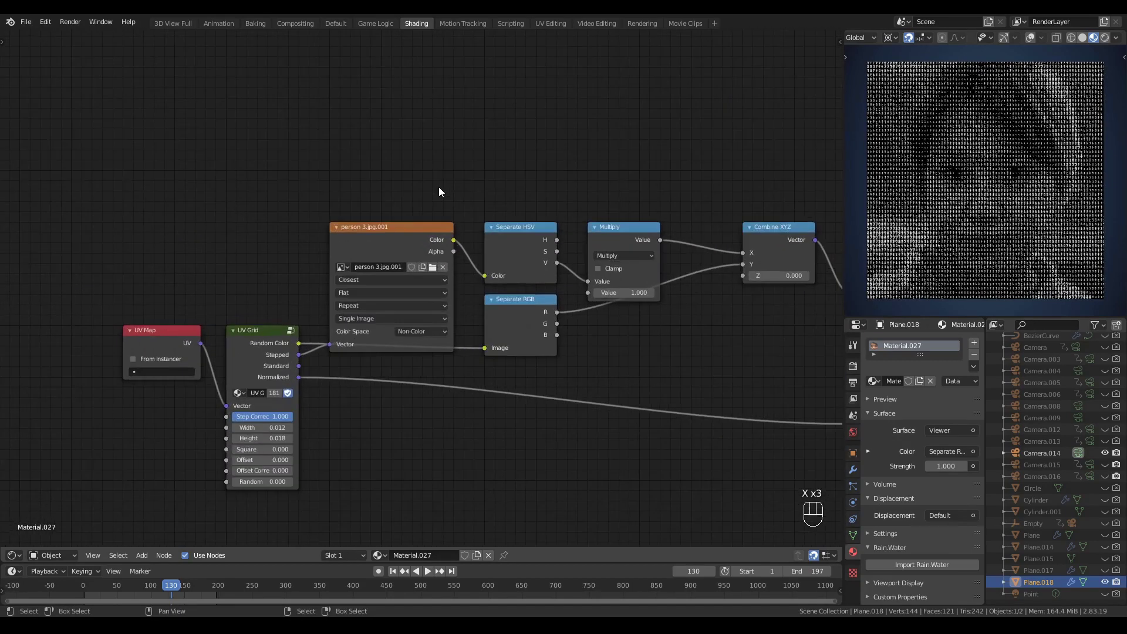
pyautogui.click(373, 235)
pyautogui.moveTo(372, 237); pyautogui.dragTo(373, 186)
pyautogui.click(341, 215)
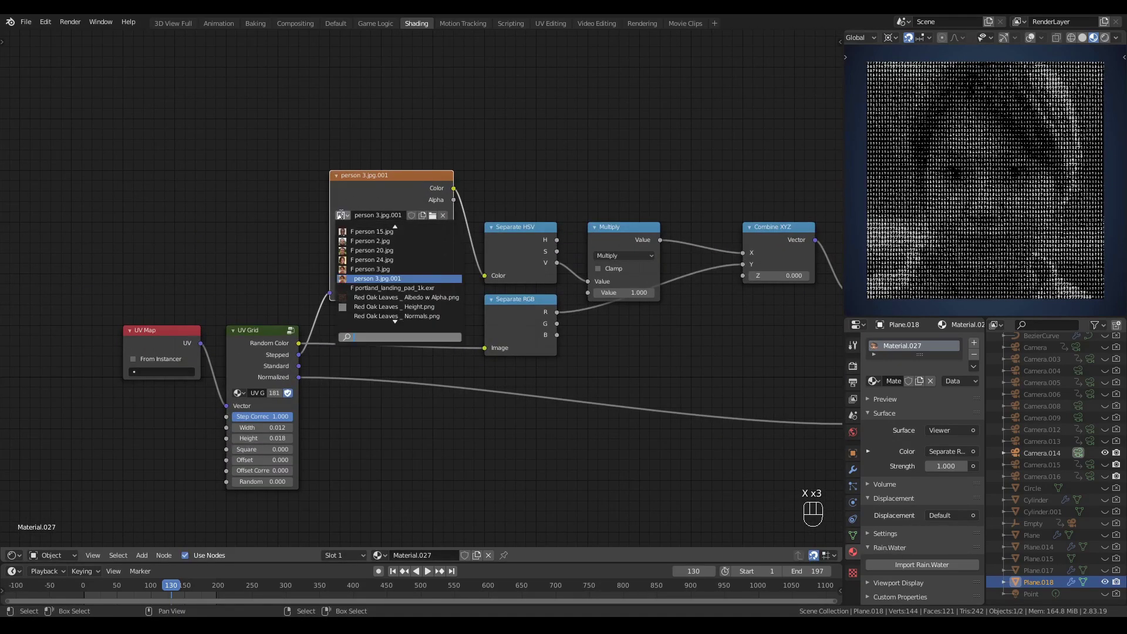
pyautogui.write('m')
pyautogui.click(384, 294)
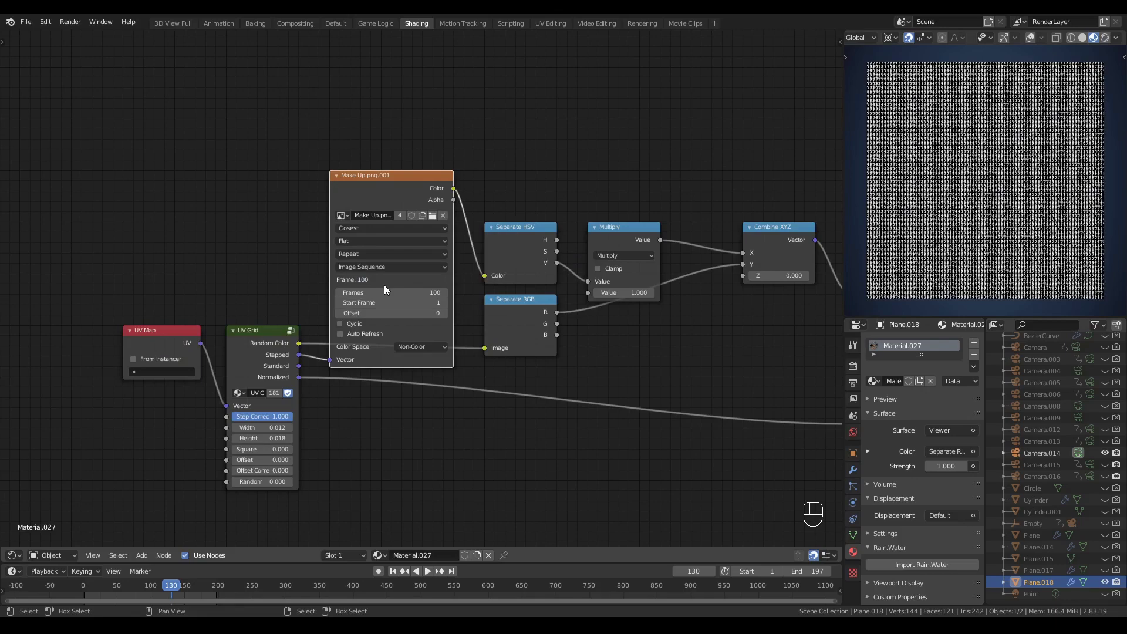
pyautogui.hotkey('shift', 'Left')
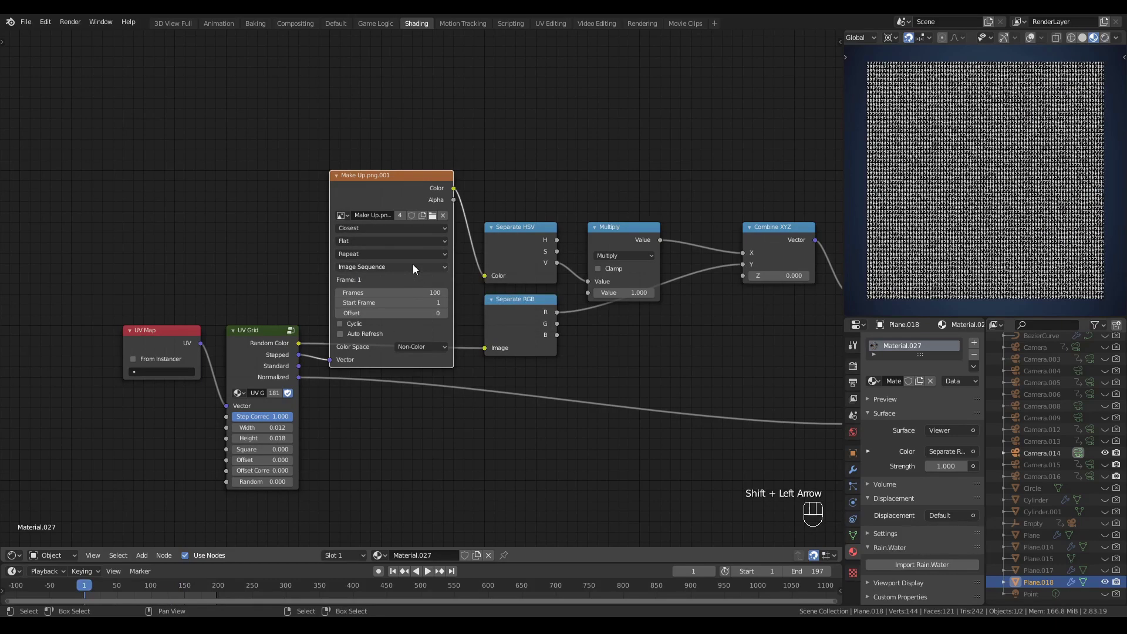
# Step: Turn on Cyclic and Auto Refresh for the image sequence and play the animation
pyautogui.click(339, 324)
pyautogui.click(340, 333)
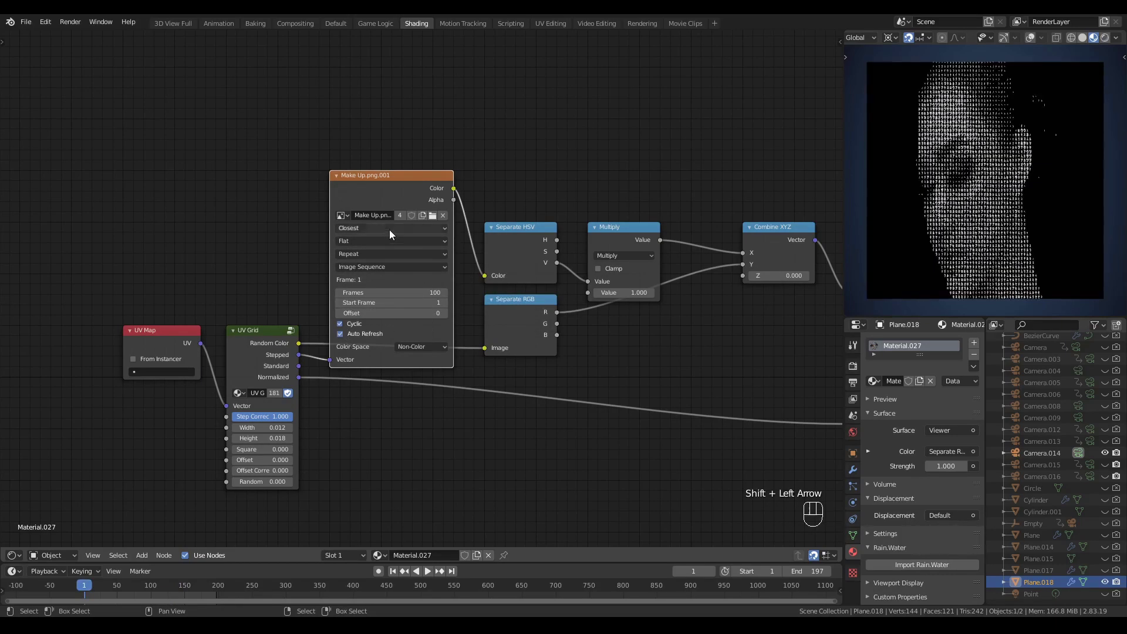
pyautogui.moveTo(371, 177); pyautogui.dragTo(371, 126)
pyautogui.press('space')
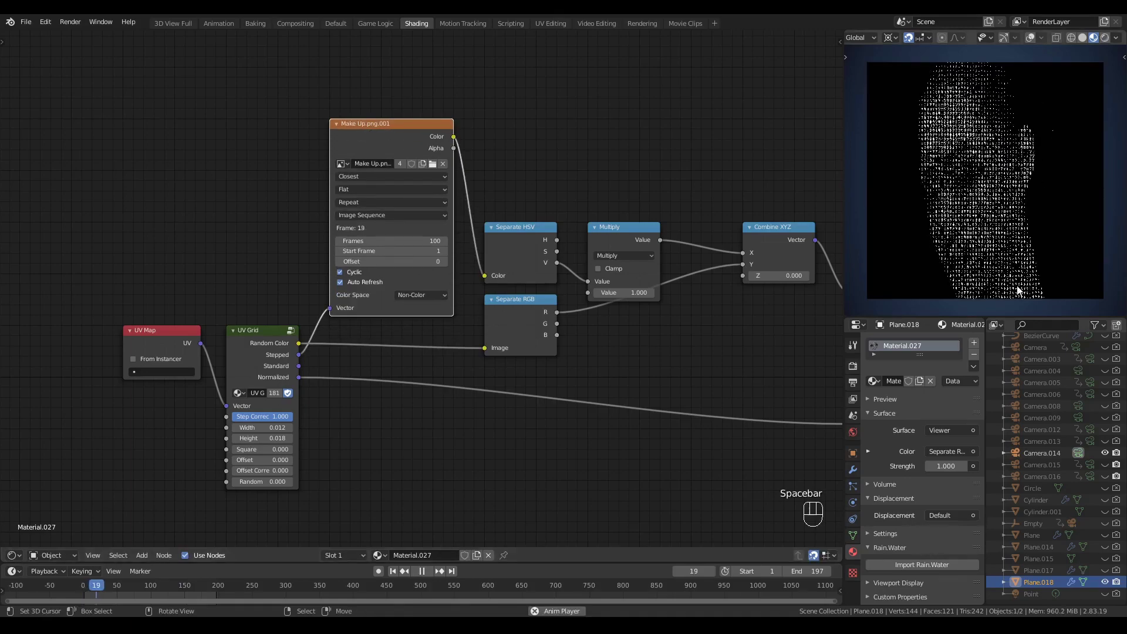
# Step: Zoom the preview in on the animated characters and box-select the UV Map and UV Grid nodes
pyautogui.scroll(2, 970, 273)
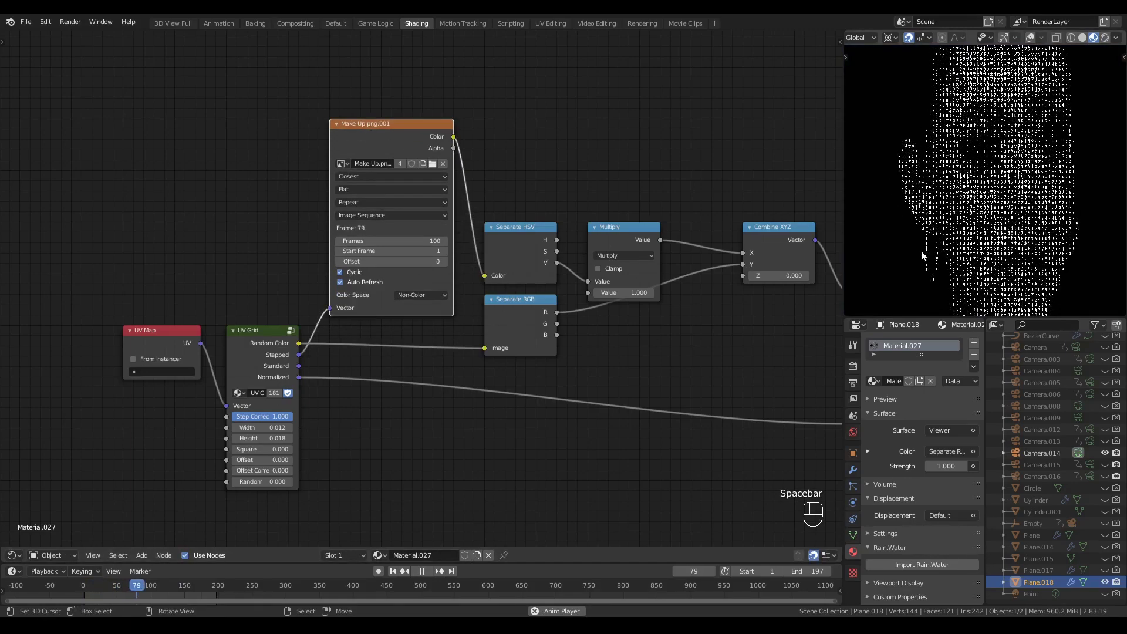
pyautogui.moveTo(922, 251)
pyautogui.keyDown('ctrl'); pyautogui.mouseDown(button='middle')
pyautogui.moveTo(928, 187)
pyautogui.moveTo(918, 251)
pyautogui.moveTo(913, 238)
pyautogui.mouseUp(button='middle'); pyautogui.keyUp('ctrl')
pyautogui.moveTo(276, 266); pyautogui.dragTo(452, 262, button='middle')
pyautogui.moveTo(440, 261); pyautogui.dragTo(267, 428)
# Step: Move the UV nodes left and add a Vector Math Multiply node with X 0.562 (1080/1920)
pyautogui.press('g')
pyautogui.click(62, 427)
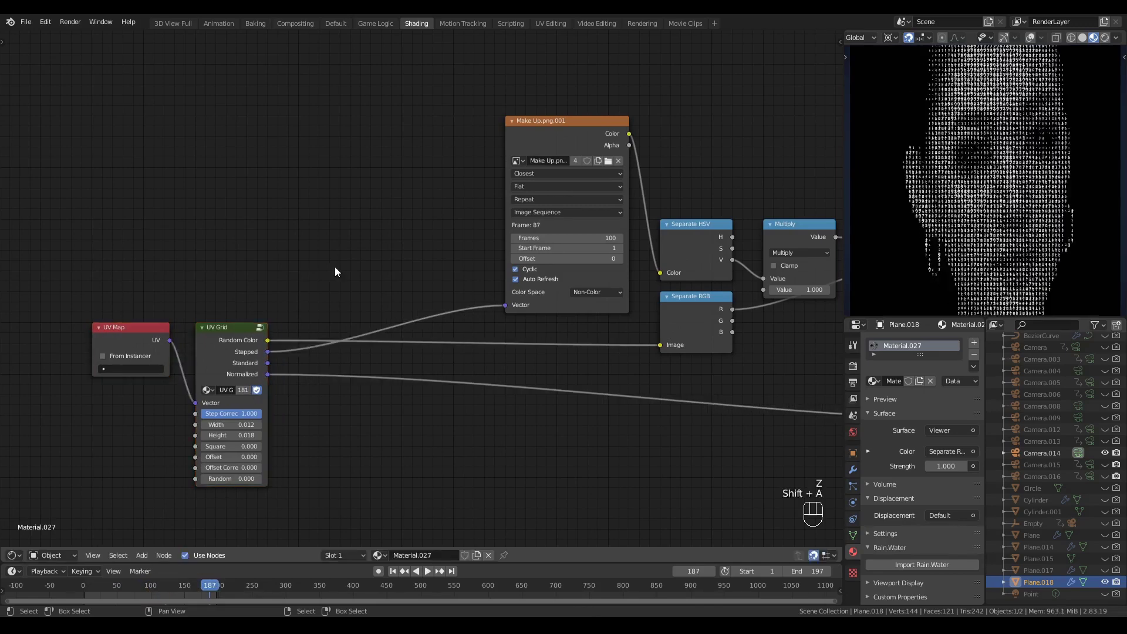
pyautogui.click(313, 337)
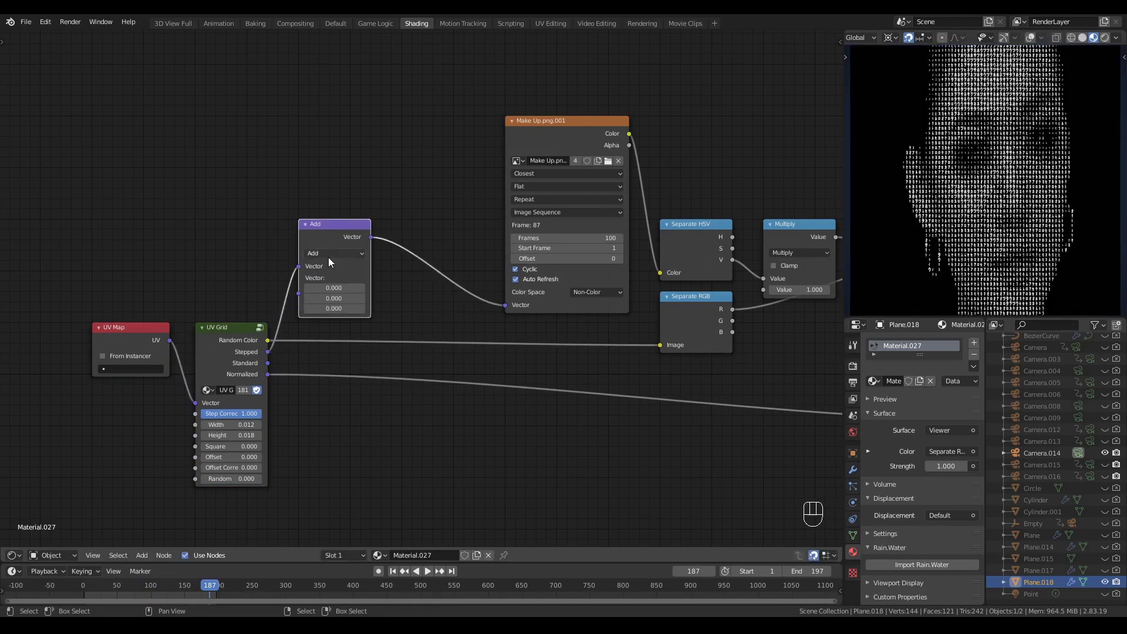
pyautogui.click(329, 253)
pyautogui.click(329, 276)
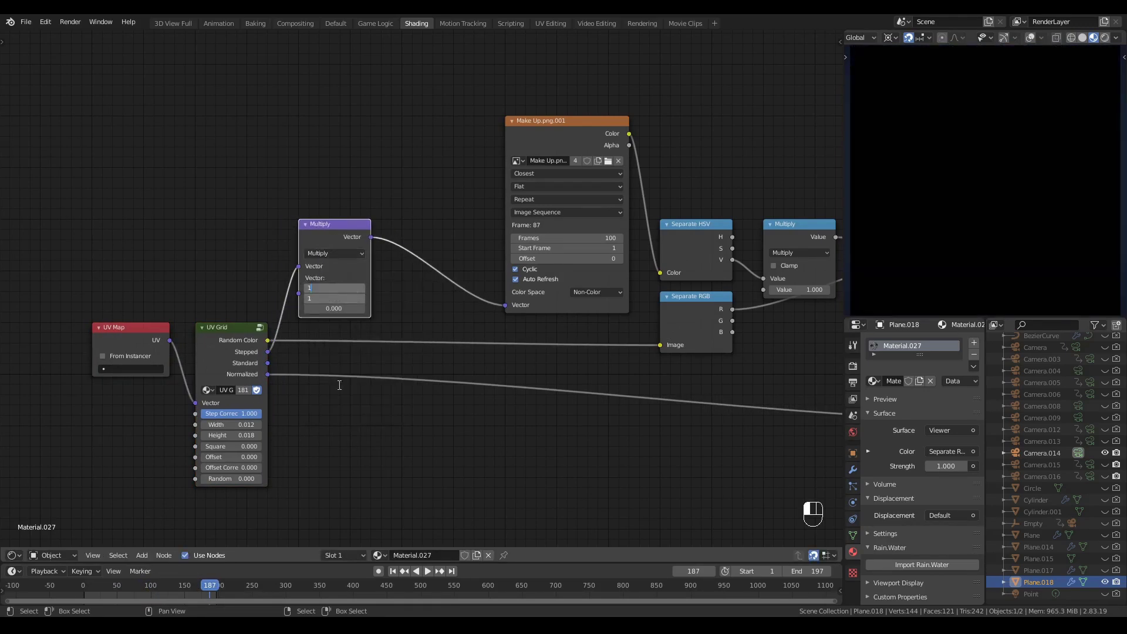
pyautogui.press('Return')
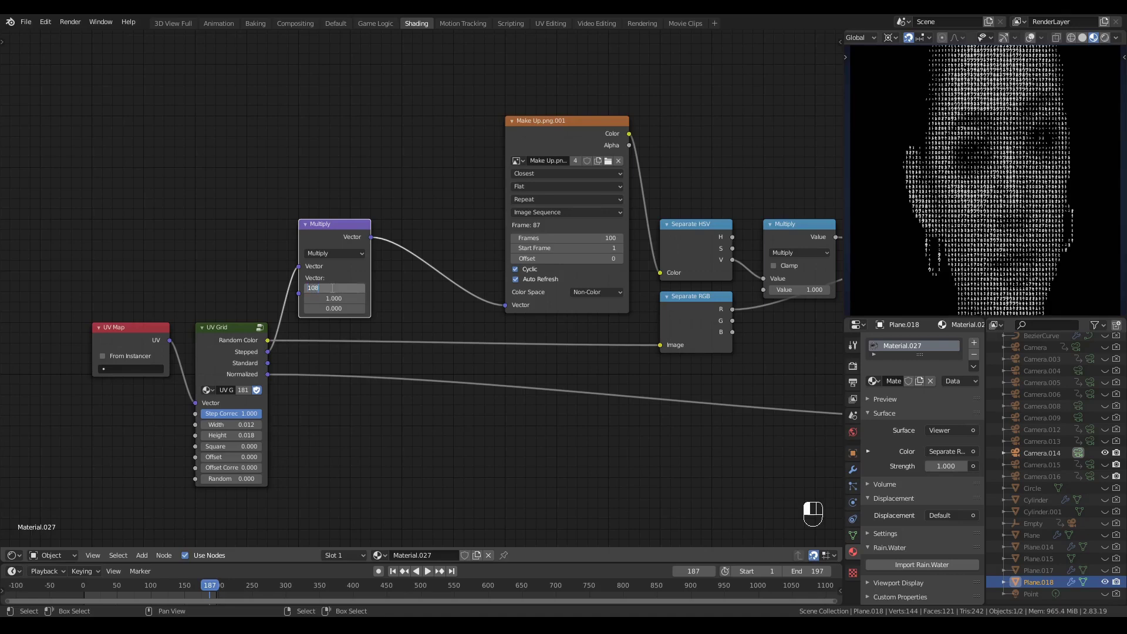
pyautogui.press('Return')
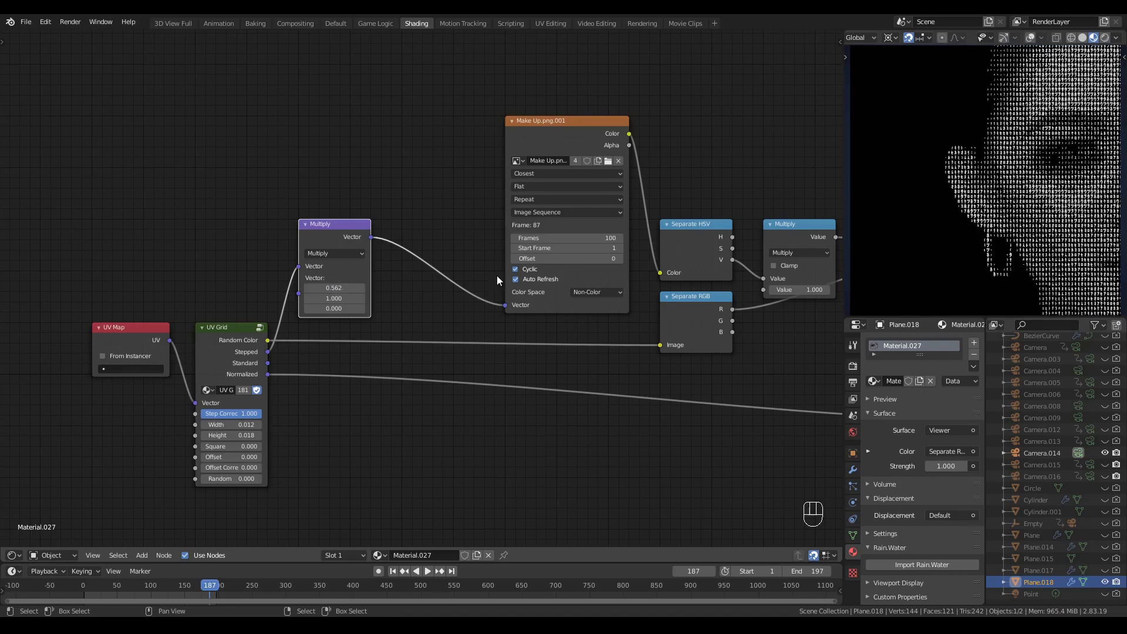
# Step: Duplicate it into a Vector Subtract node with X -0.250, then play the animation
pyautogui.hotkey('shift', 'd')
pyautogui.click(435, 221)
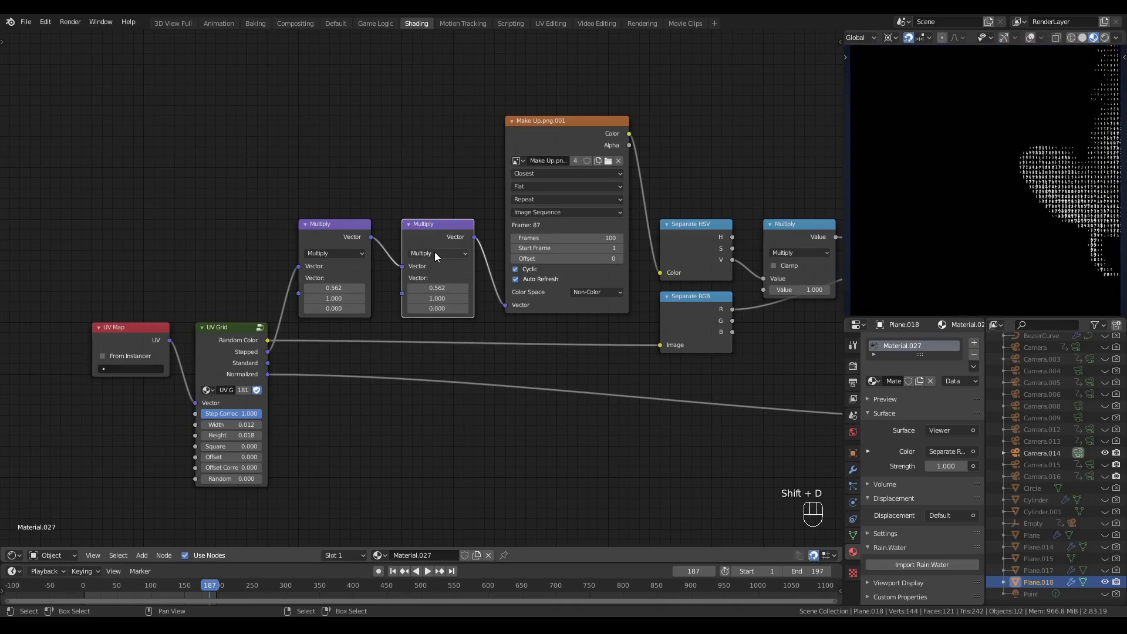
pyautogui.keyDown('ctrl'); pyautogui.scroll(1, 435, 252); pyautogui.keyUp('ctrl')
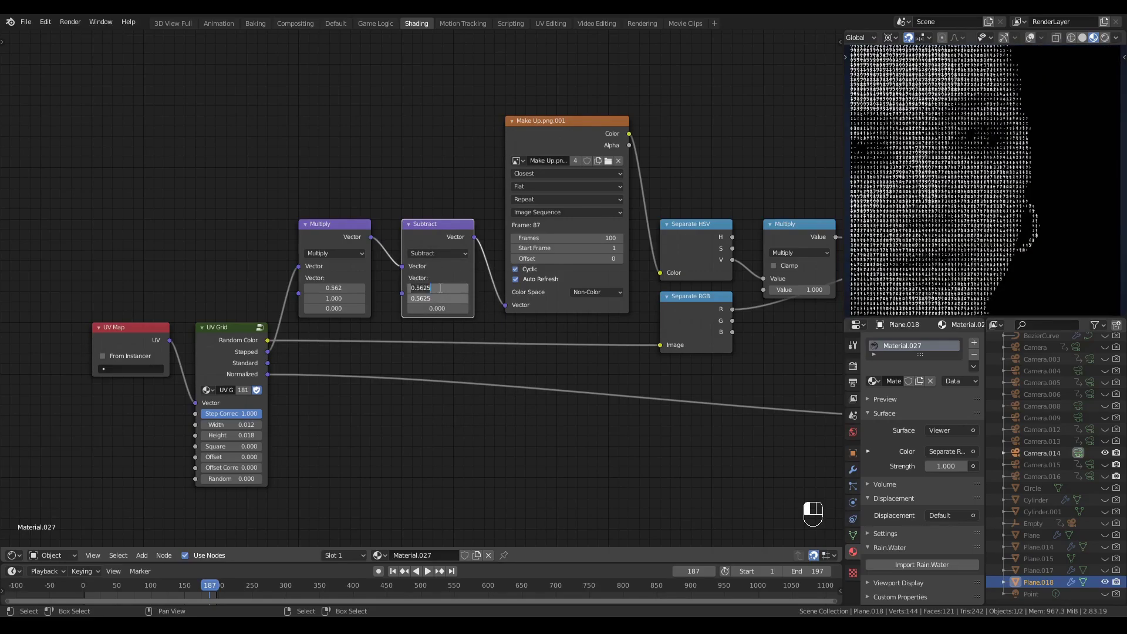
pyautogui.press('Return')
pyautogui.keyDown('shift'); pyautogui.moveTo(437, 288); pyautogui.dragTo(420, 288); pyautogui.keyUp('shift')
pyautogui.press('space')
pyautogui.press('space')
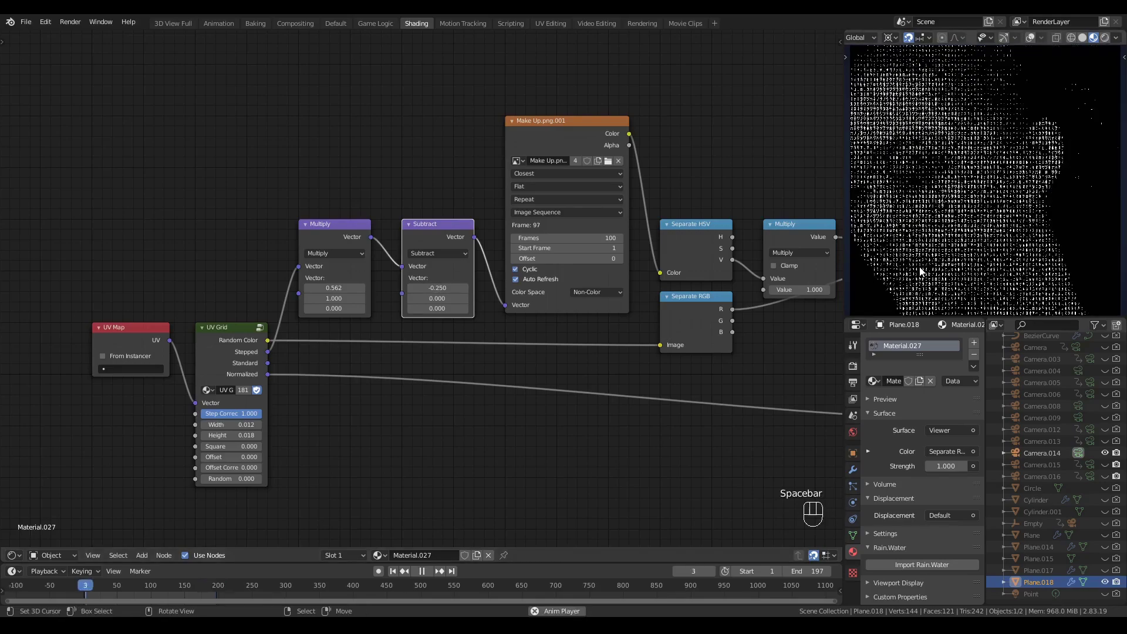
# Step: Switch to the Default workspace to watch the reframed katakana face animation full-size
pyautogui.click(327, 23)
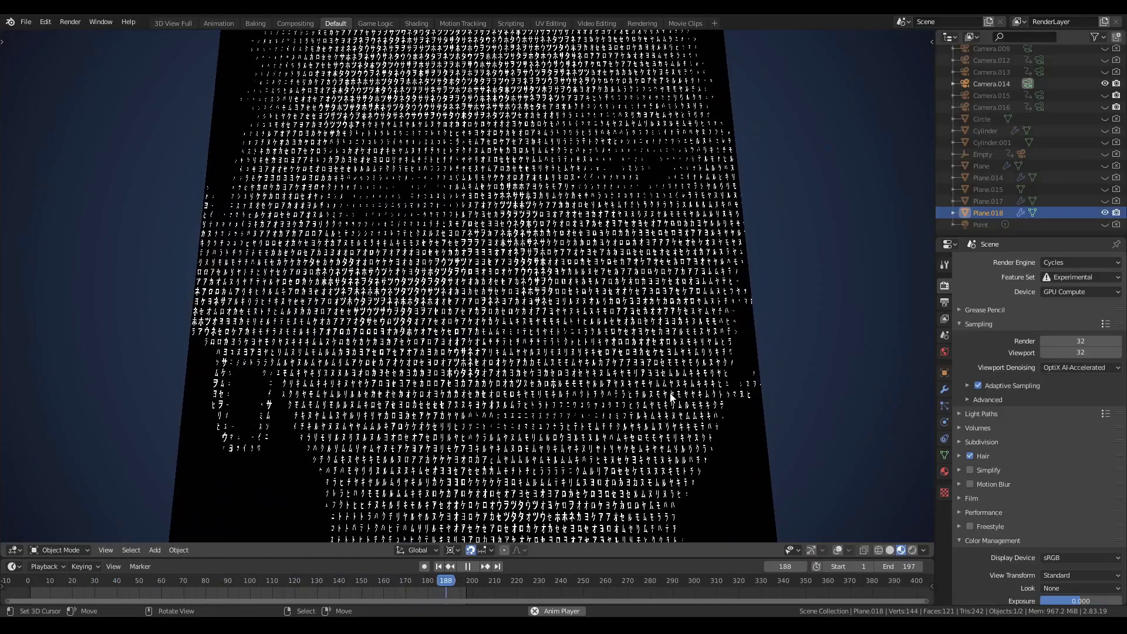